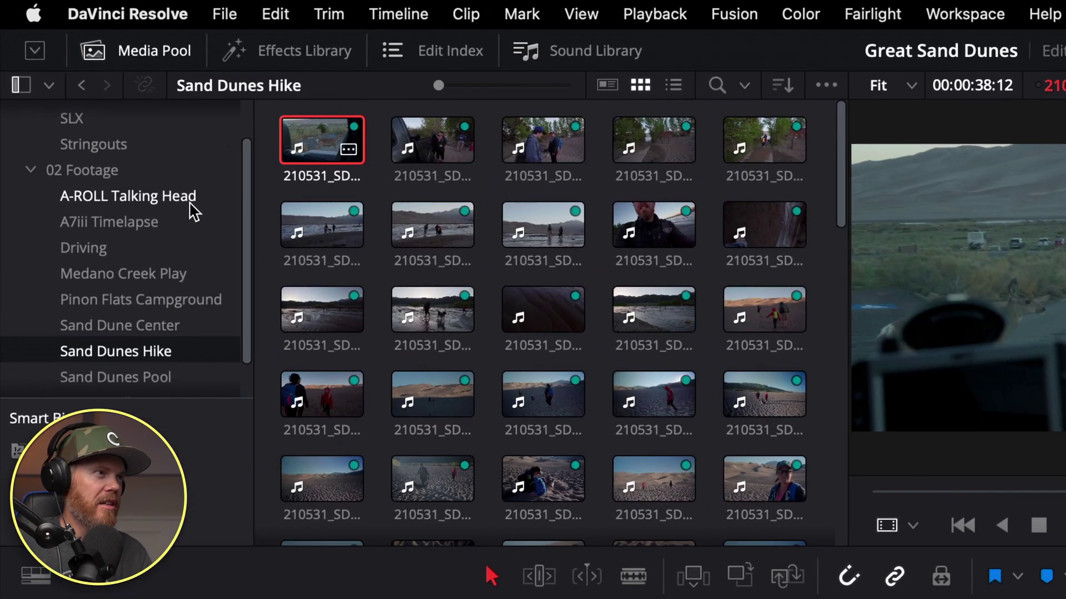
Step: Go from A-ROLL Talking Head to the Sand Dunes Hike bin, select all its clips with Cmd+A, and right-click them
{"action": "left_click", "coordinate": [107, 113]}
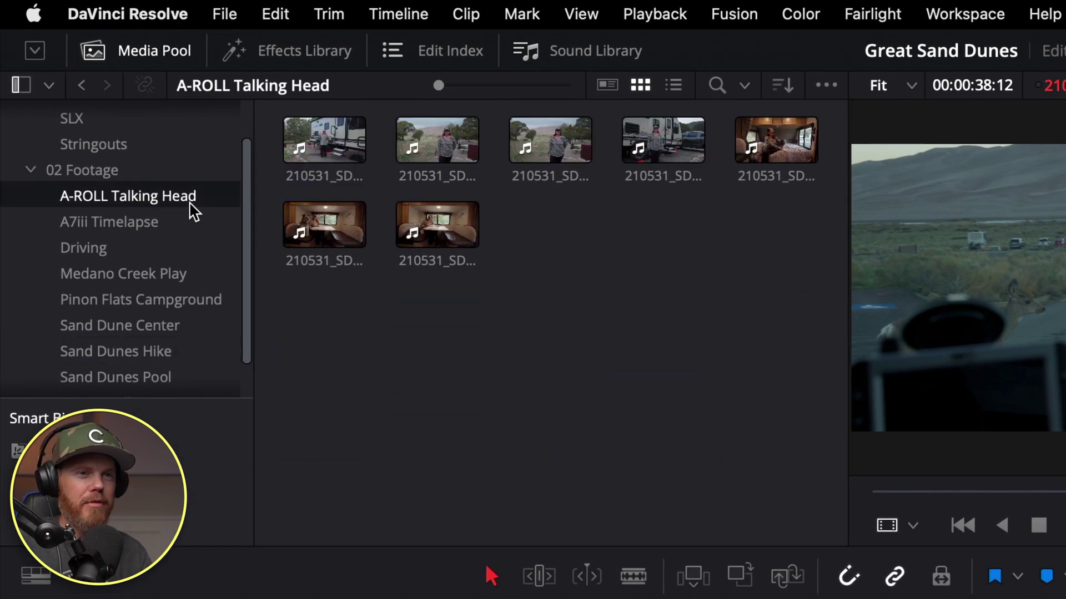
{"action": "key", "text": "Down"}
{"action": "key", "text": "Down"}
{"action": "key", "text": "Down"}
{"action": "key", "text": "Down"}
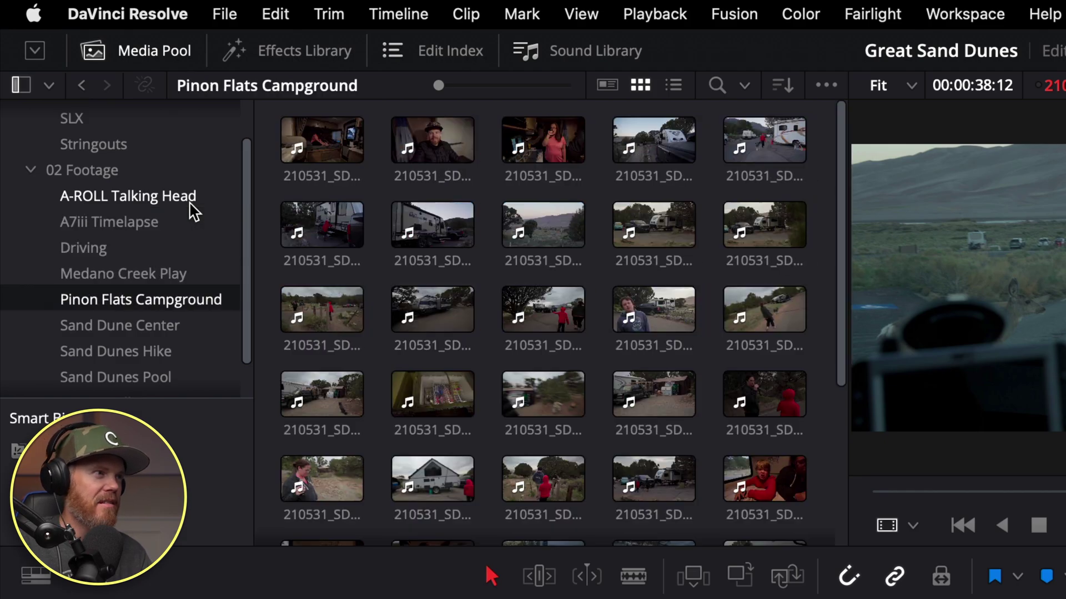
{"action": "key", "text": "Down"}
{"action": "key", "text": "Down"}
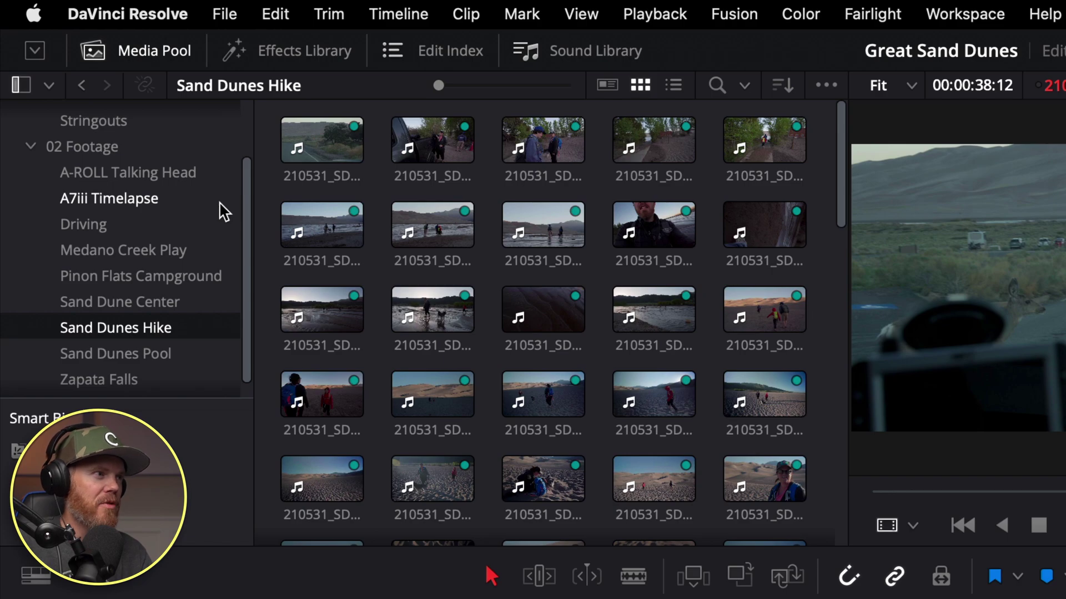
{"action": "left_click", "coordinate": [312, 144]}
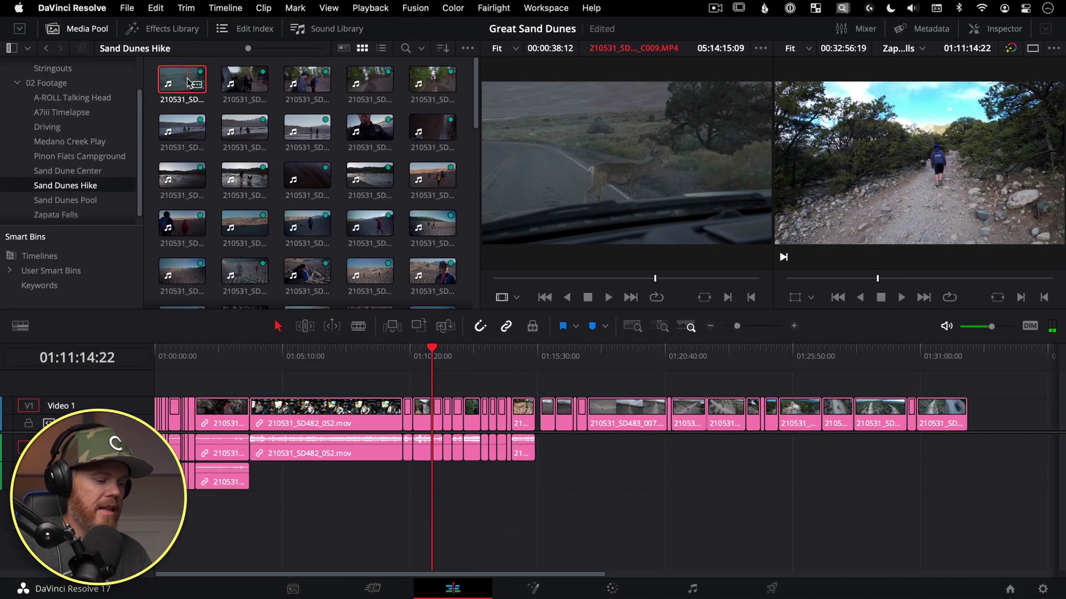
{"action": "key", "text": "super+a"}
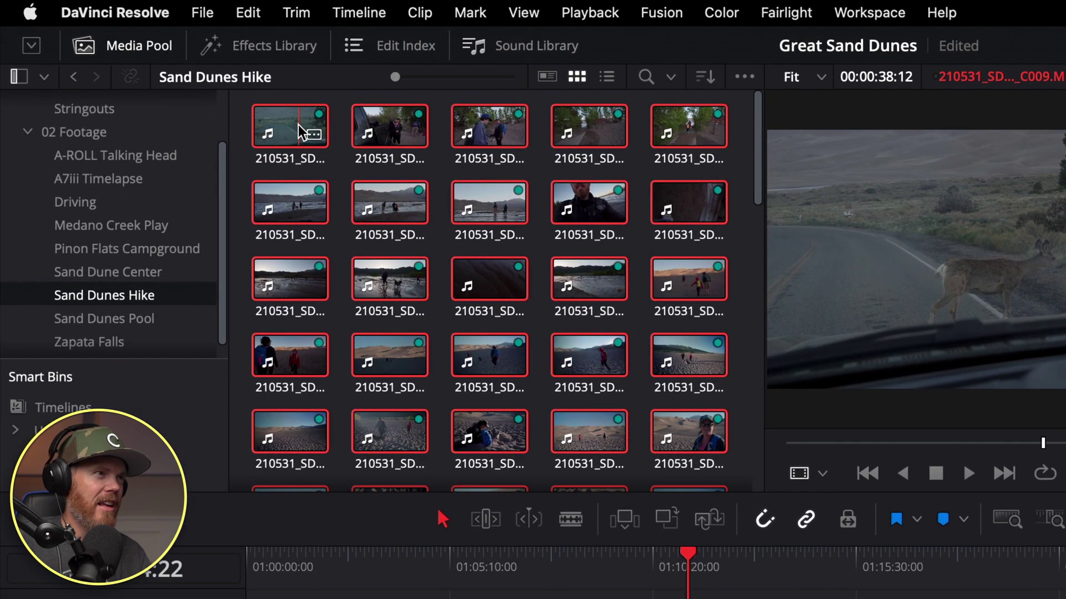
{"action": "right_click", "coordinate": [187, 78]}
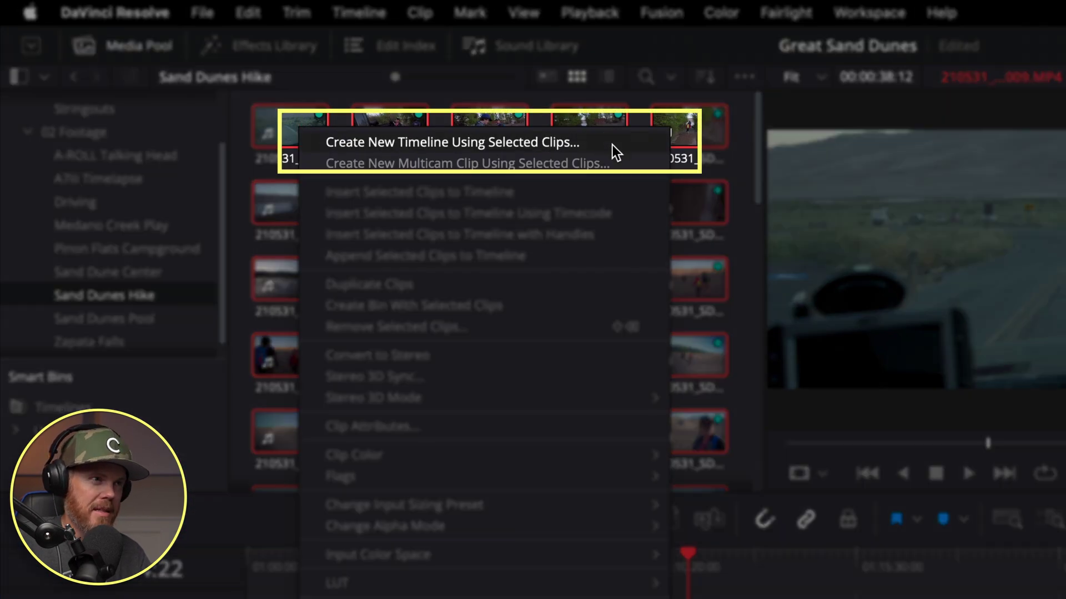
Step: Create a new timeline from the selected clips, named 'Sand Dunes Hike'
{"action": "left_click", "coordinate": [611, 145]}
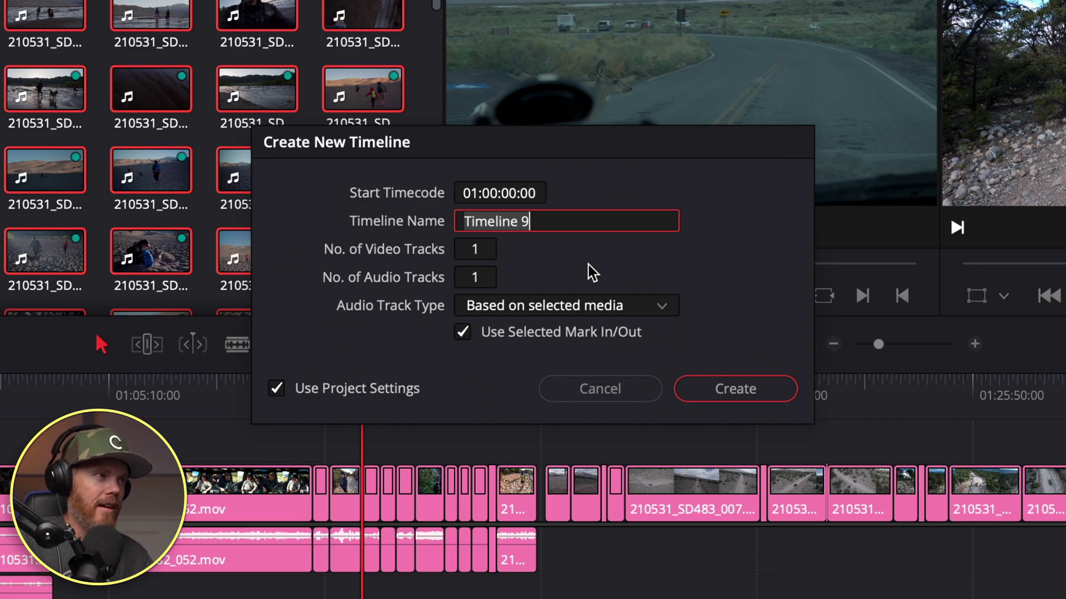
{"action": "type", "text": "Sand Du"}
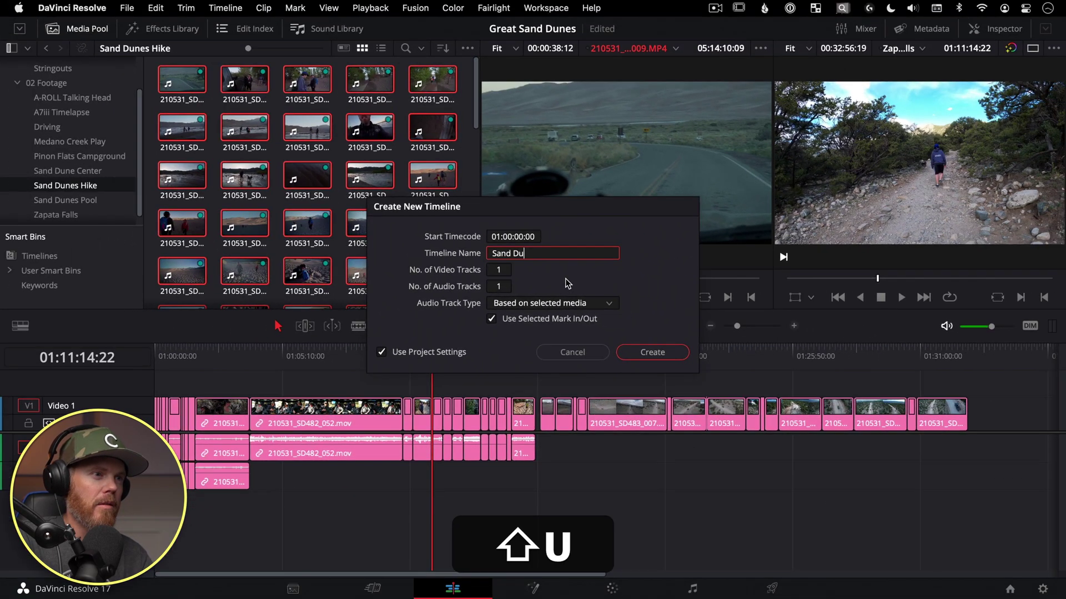
{"action": "type", "text": "nes Hike"}
{"action": "key", "text": "BackSpace"}
{"action": "key", "text": "BackSpace"}
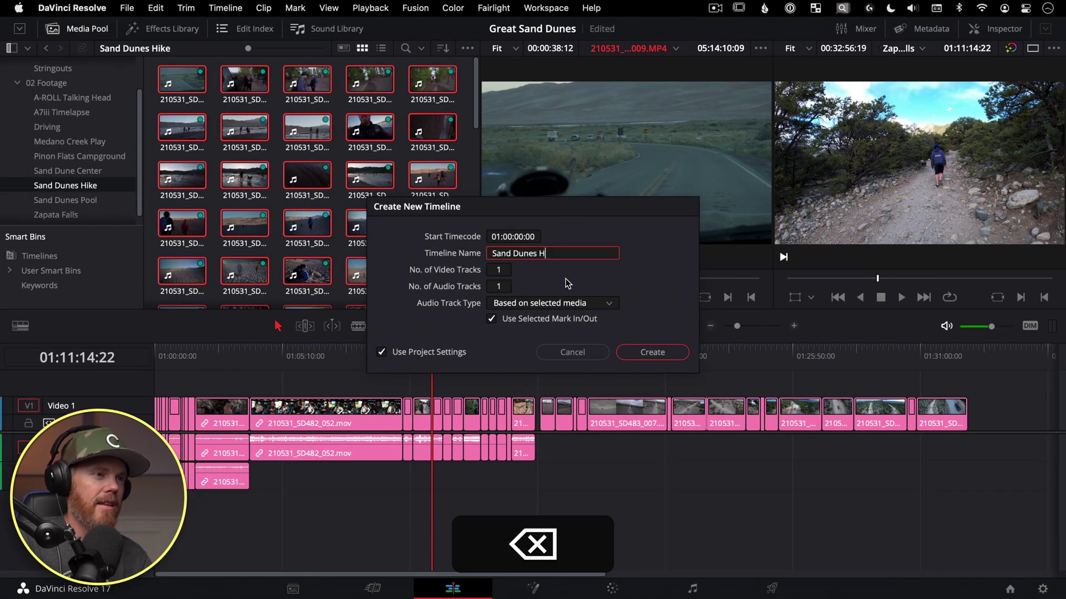
{"action": "type", "text": "ke"}
{"action": "key", "text": "Return"}
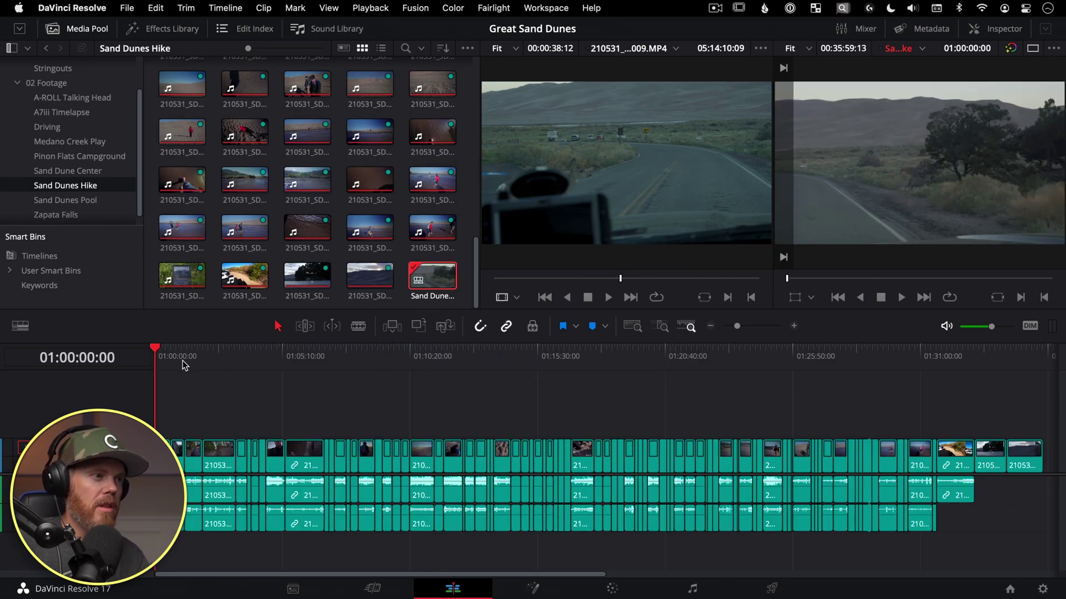
Step: Scrub the new timeline, then drag it into the Stringouts bin
{"action": "left_click_drag", "start_coordinate": [182, 361], "coordinate": [286, 366]}
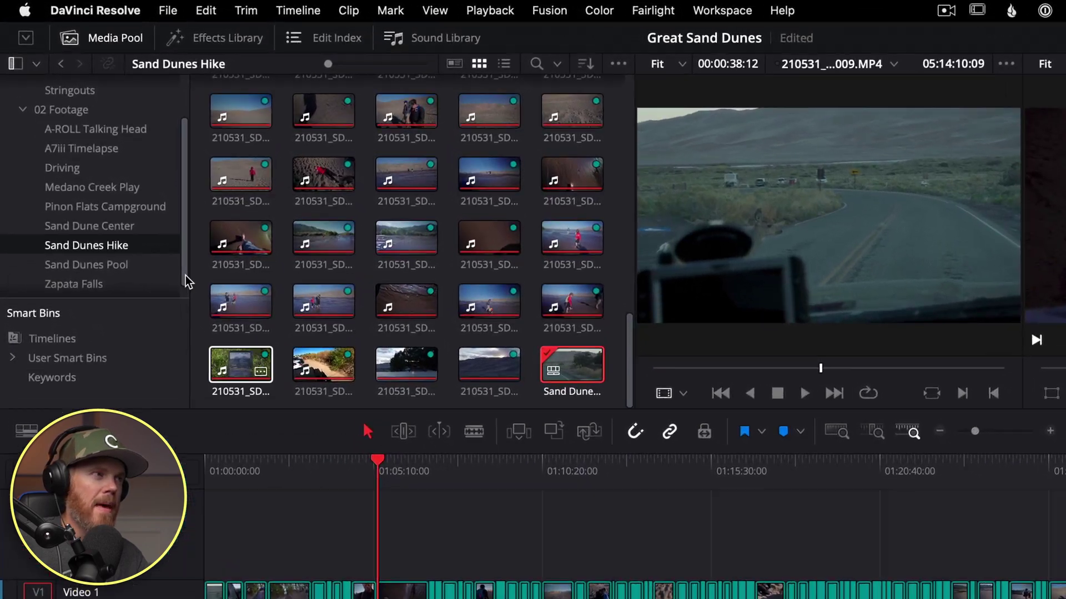
{"action": "scroll", "coordinate": [53, 111], "scroll_direction": "up", "scroll_amount": 3}
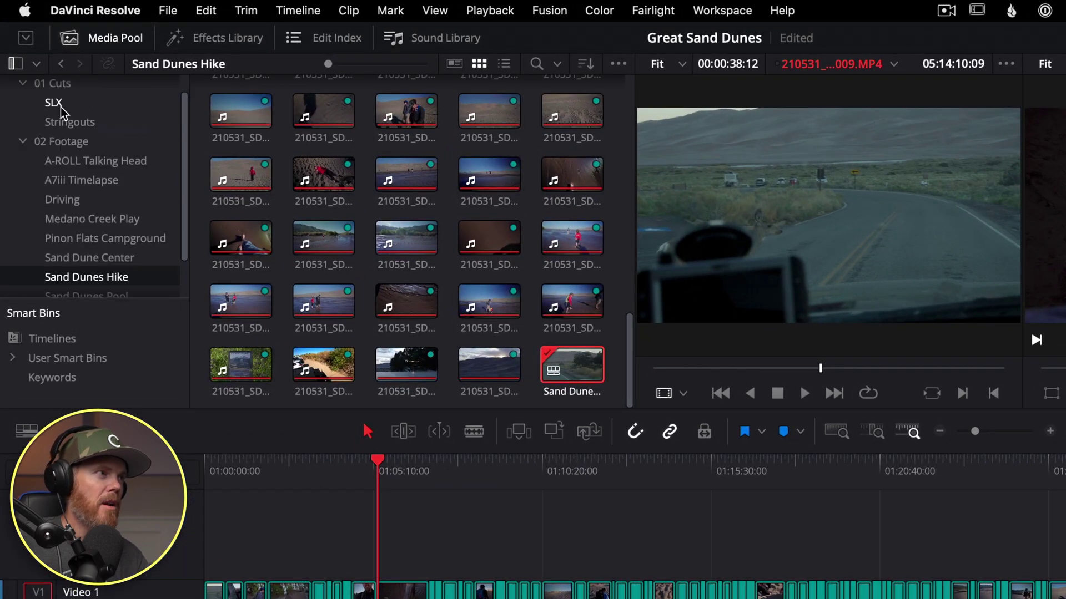
{"action": "left_click_drag", "start_coordinate": [572, 366], "coordinate": [85, 145]}
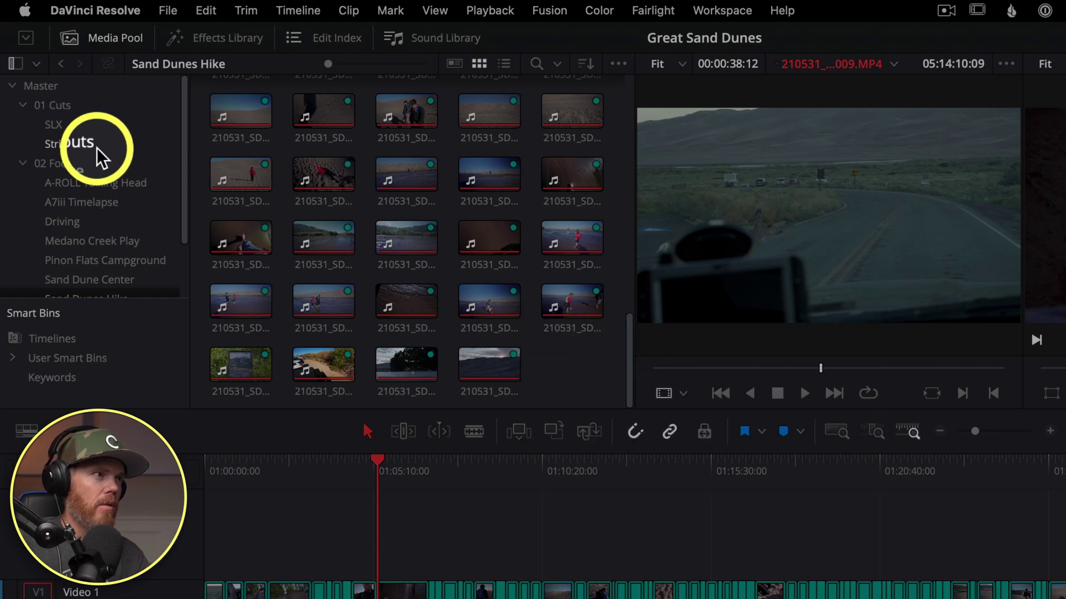
{"action": "left_click", "coordinate": [95, 146]}
Step: Open the Pinon Flats stringout timeline, then reopen the Sand Dunes Hike timeline
{"action": "double_click", "coordinate": [243, 204]}
{"action": "left_click", "coordinate": [258, 178]}
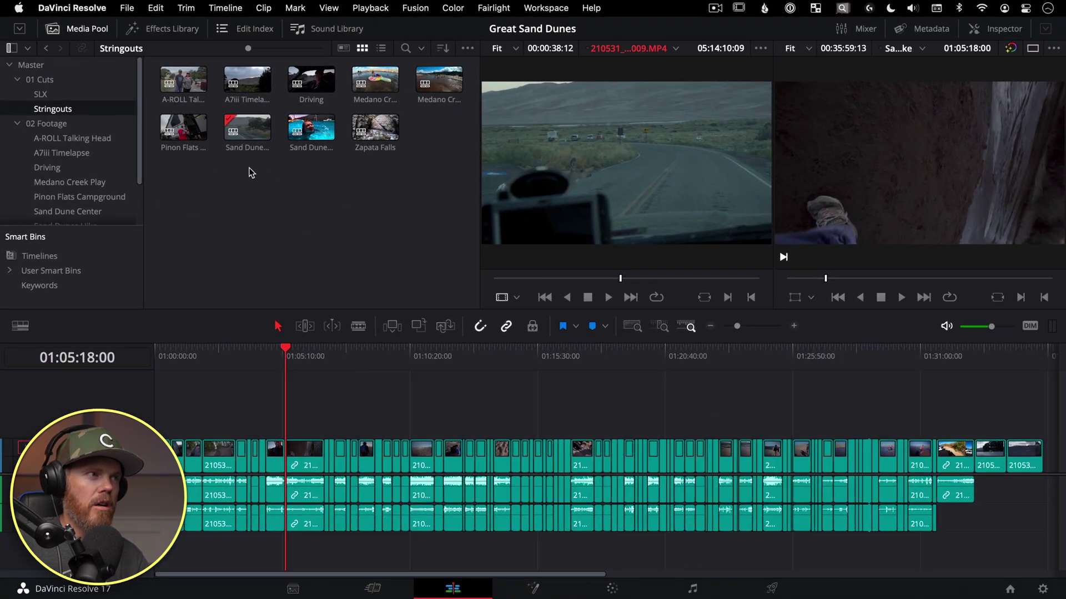
{"action": "double_click", "coordinate": [183, 128]}
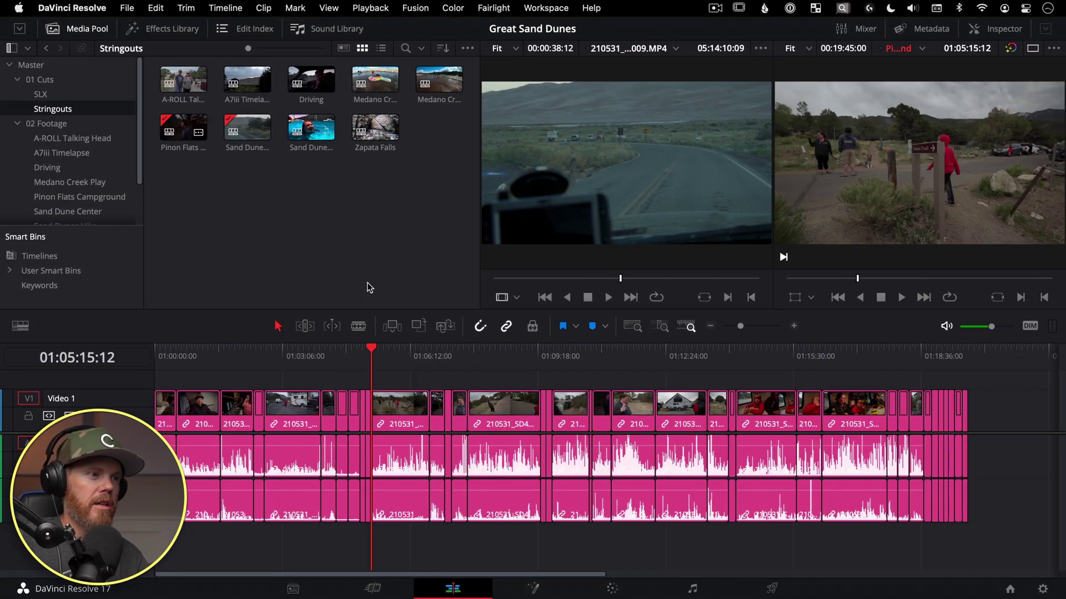
{"action": "double_click", "coordinate": [244, 125]}
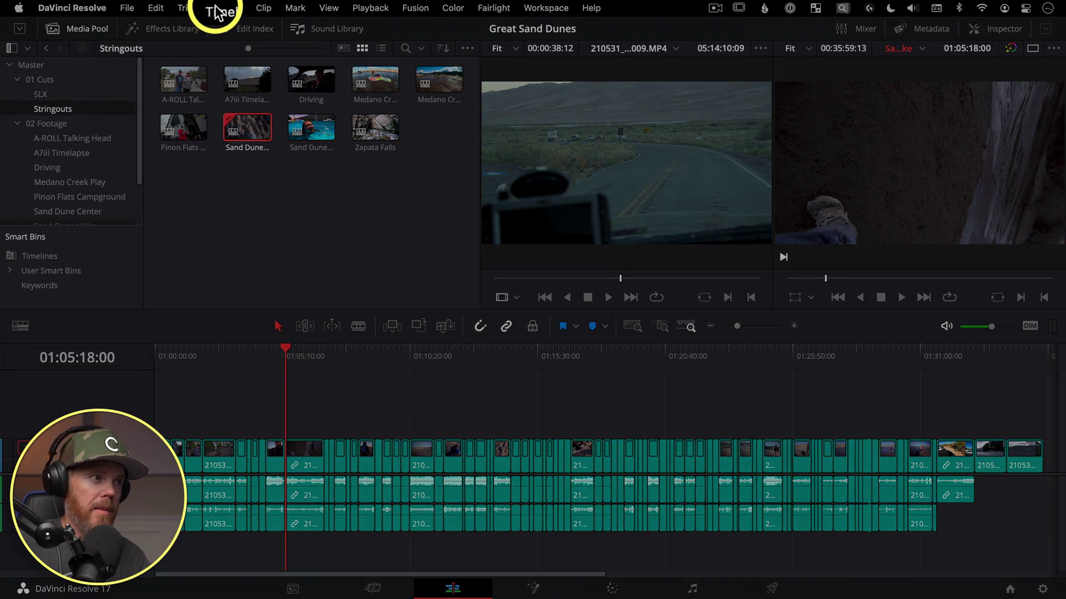
Step: Find Swap Timeline and Source Viewer in the Timeline menu, then make the source viewer active with Q
{"action": "left_click", "coordinate": [216, 9]}
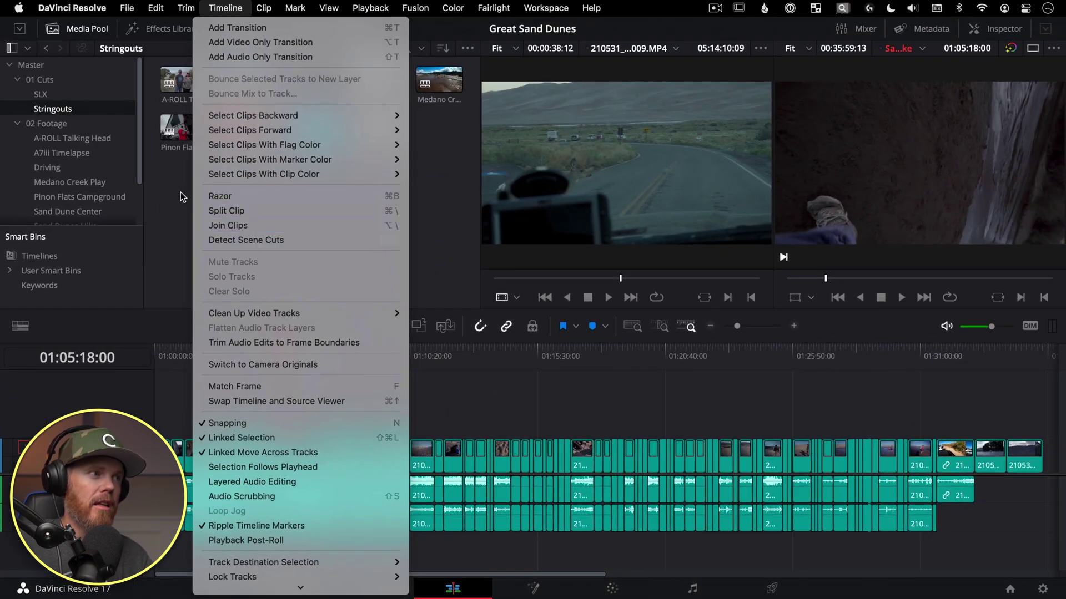
{"action": "left_click", "coordinate": [181, 197]}
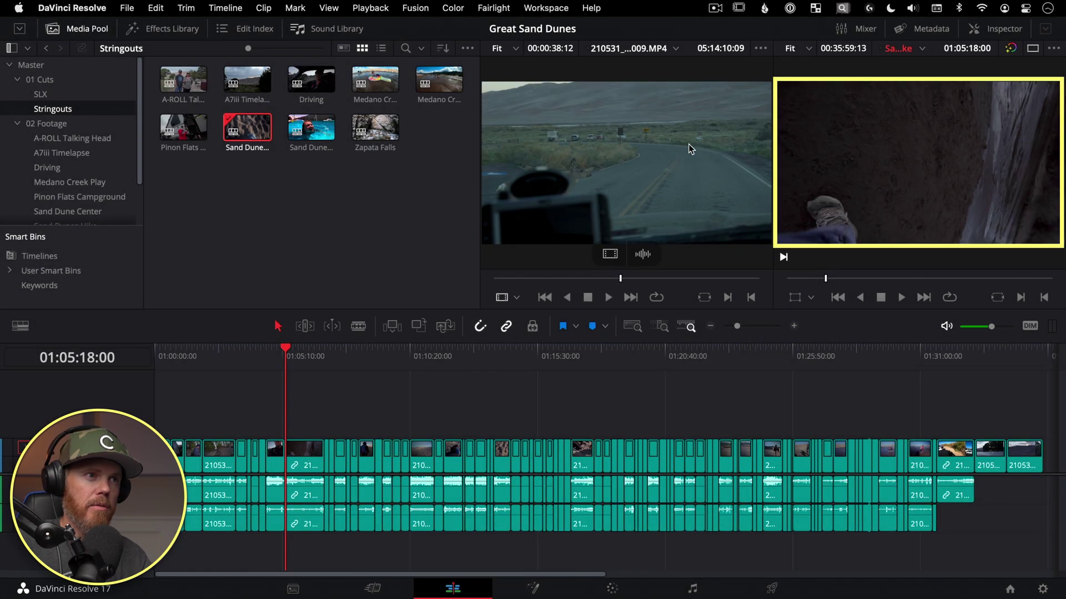
{"action": "left_click", "coordinate": [688, 145]}
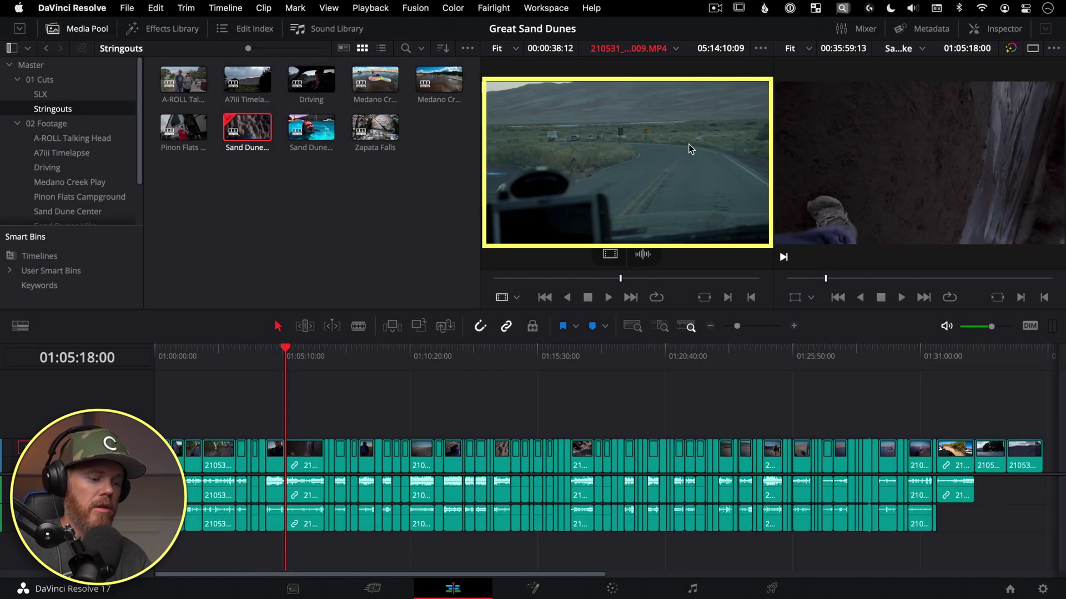
{"action": "key", "text": "q"}
{"action": "key", "text": "q"}
{"action": "key", "text": "q"}
{"action": "key", "text": "q"}
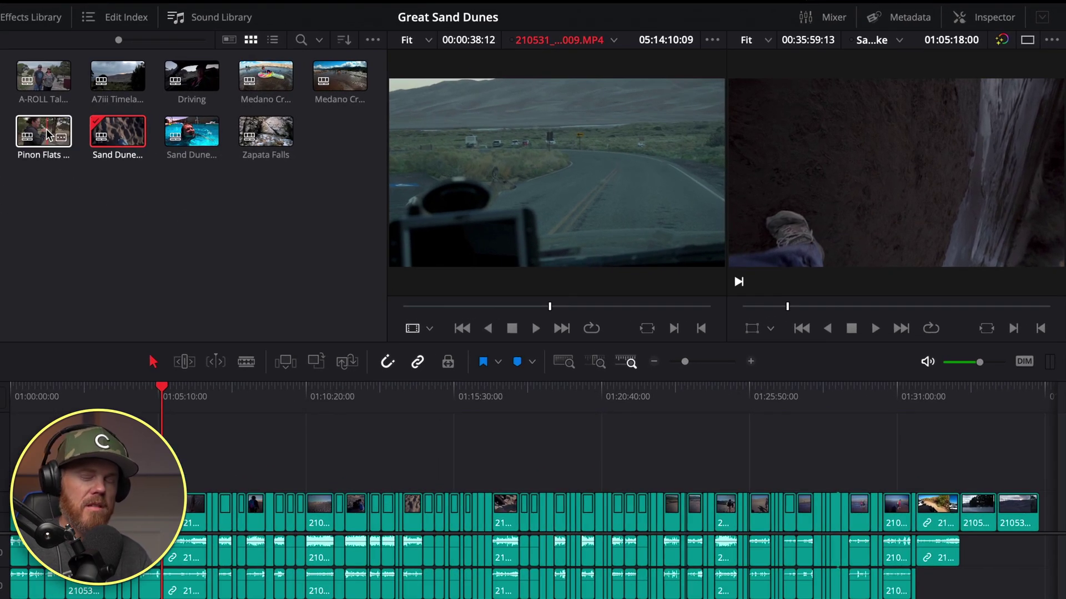
Step: Load the Pinon Flats stringout as source, swap it into the timeline, and mark the clip at 01:05:00:00
{"action": "left_click_drag", "start_coordinate": [49, 135], "coordinate": [506, 179]}
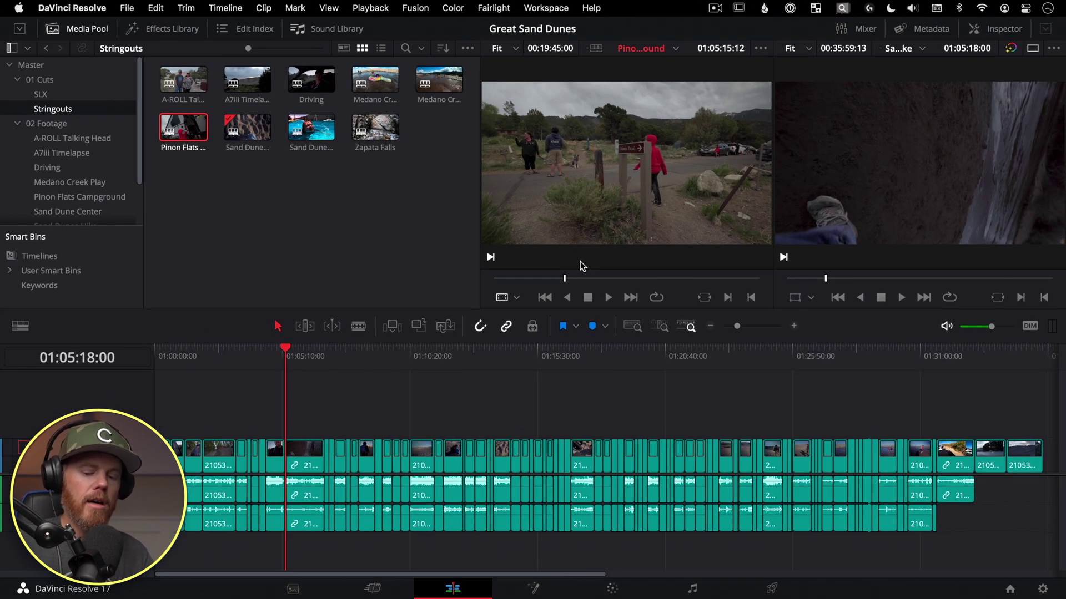
{"action": "key", "text": "super+Page_Up"}
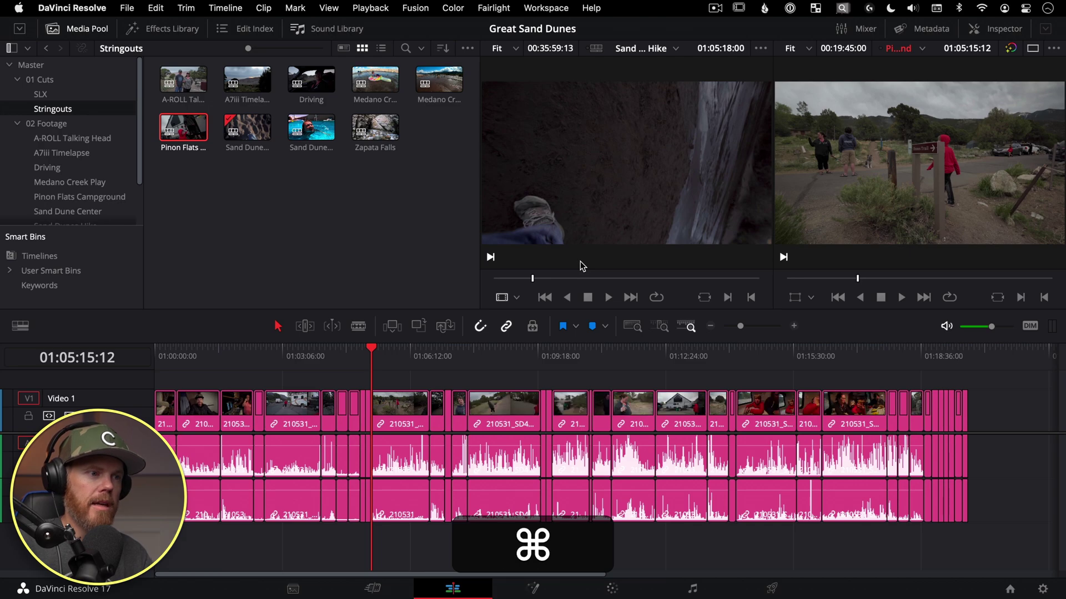
{"action": "key", "text": "super+Page_Up"}
{"action": "key", "text": "super+Page_Up"}
{"action": "key", "text": "super+Page_Up"}
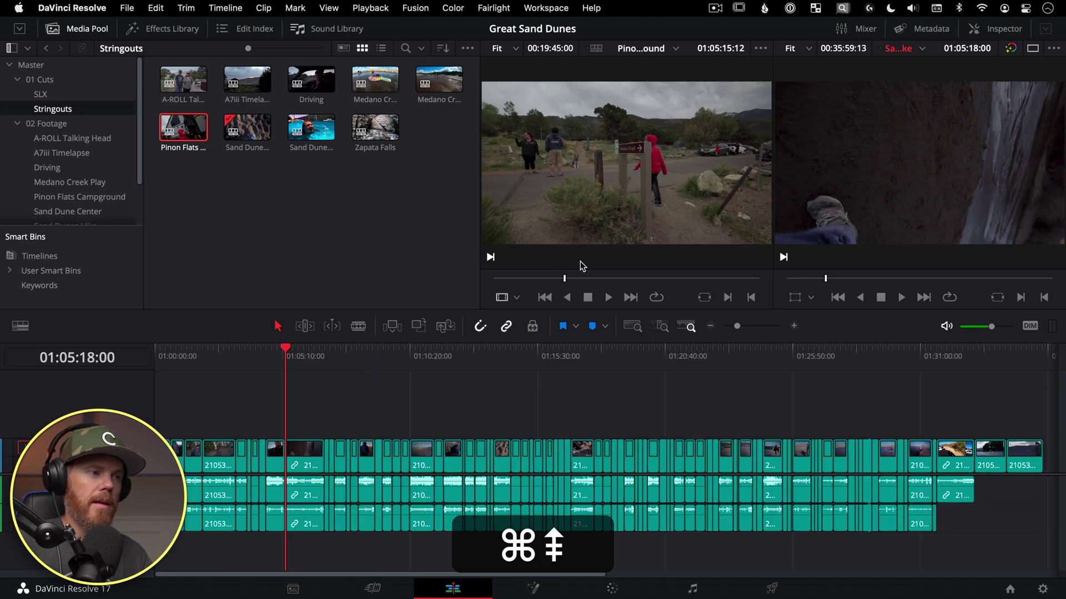
{"action": "key", "text": "super+Page_Up"}
{"action": "key", "text": "super+Up"}
{"action": "key", "text": "Up"}
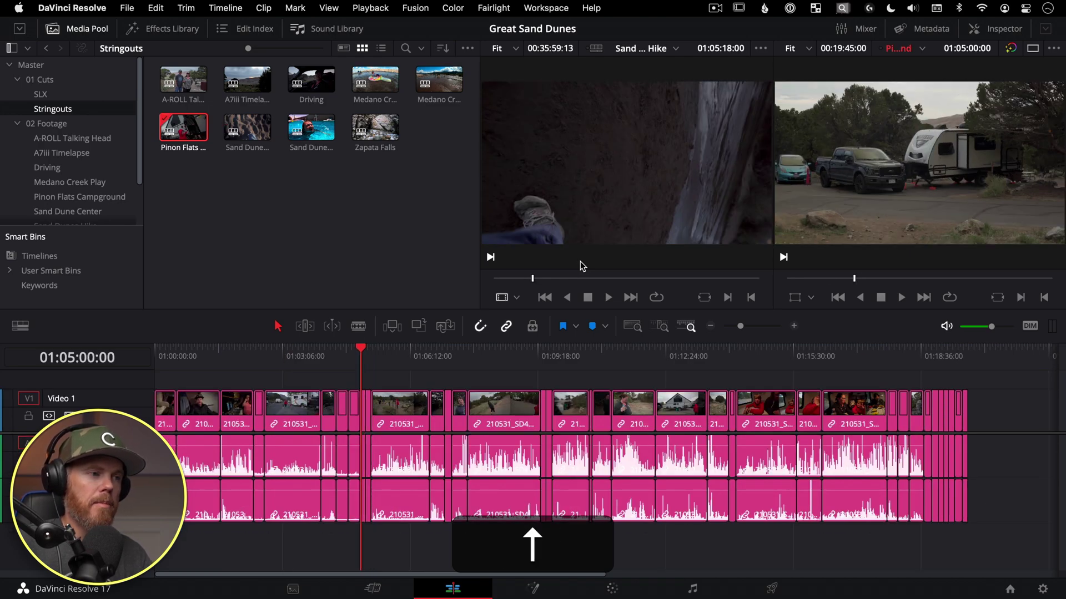
{"action": "key", "text": "x"}
{"action": "key", "text": "super+x"}
Step: Swap back to Sand Dunes Hike and append the marked Pinon Flats Campground clip to its end
{"action": "key", "text": "super+Page_Up"}
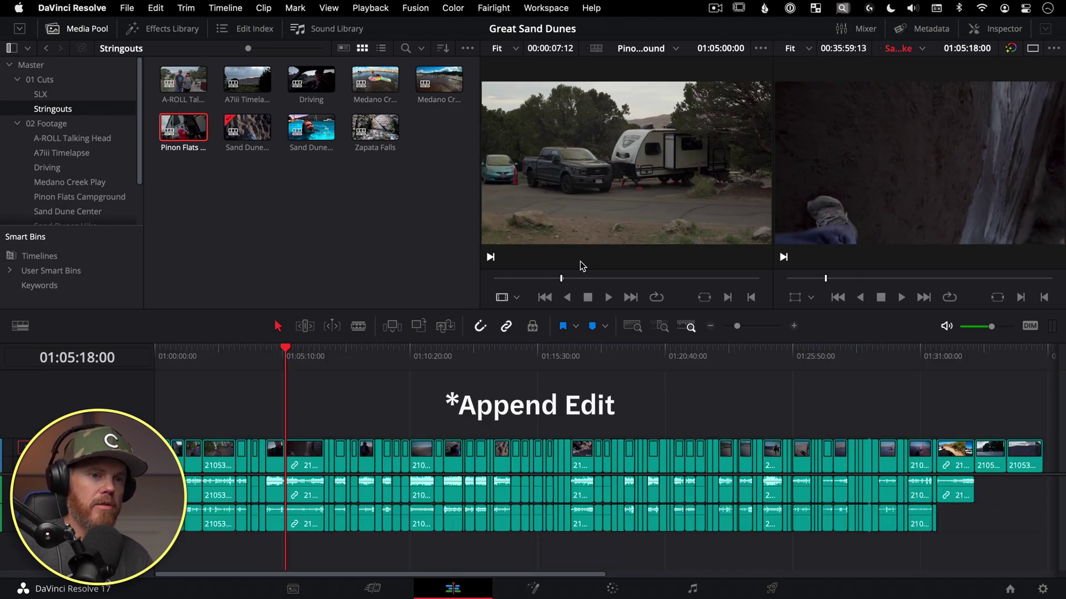
{"action": "key", "text": "shift+F12"}
{"action": "key", "text": "shift+super+equal"}
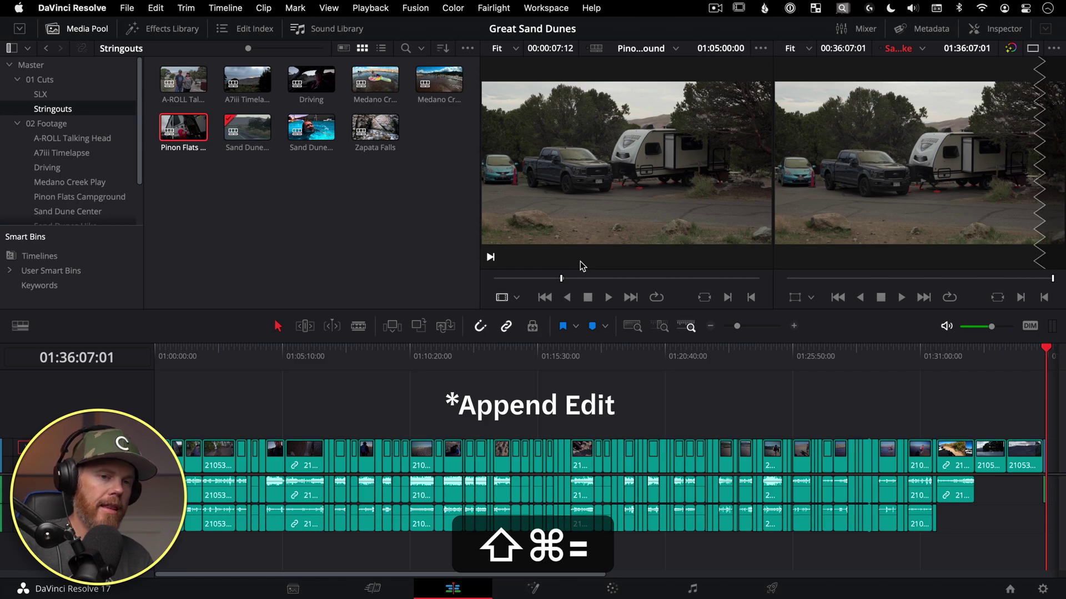
{"action": "key", "text": "super+equal"}
{"action": "key", "text": "super+equal"}
{"action": "key", "text": "super+equal"}
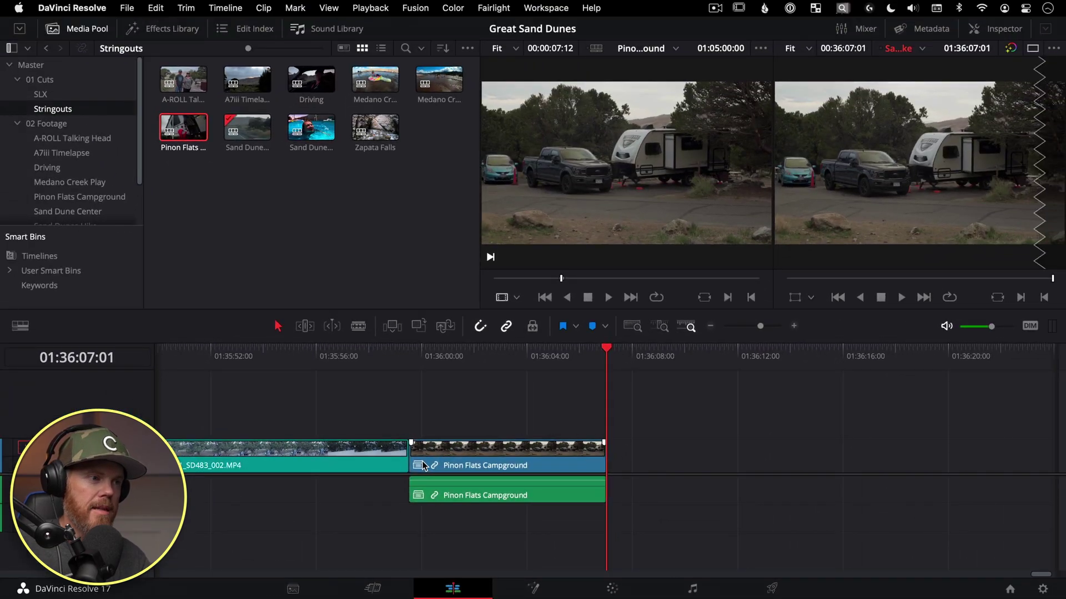
Step: Undo the last edit, zoom to fit the whole timeline, and look through the Edit menu
{"action": "key", "text": "super+z"}
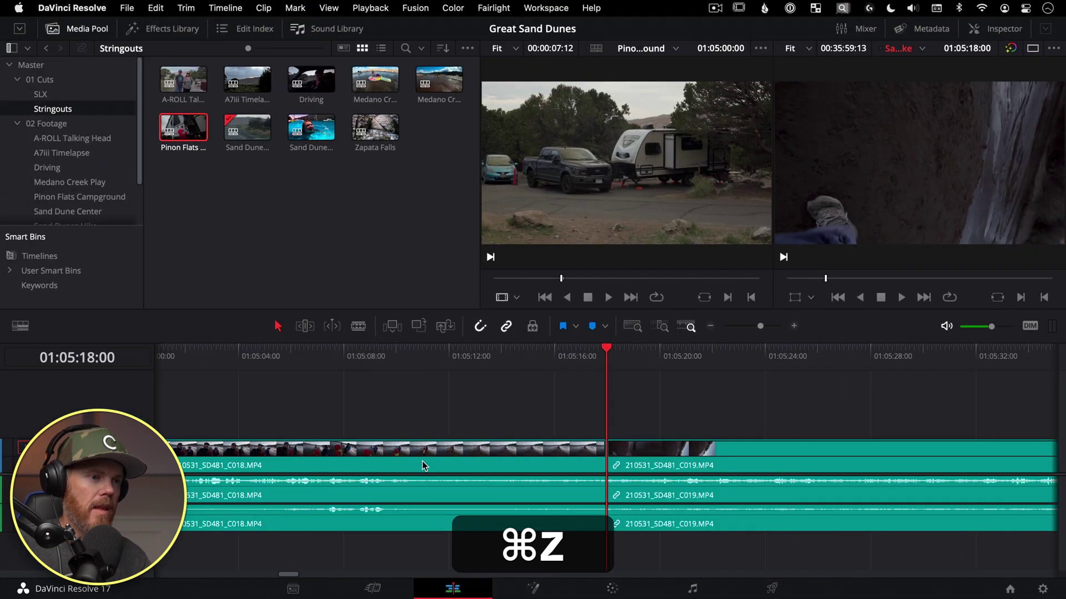
{"action": "key", "text": "shift+z"}
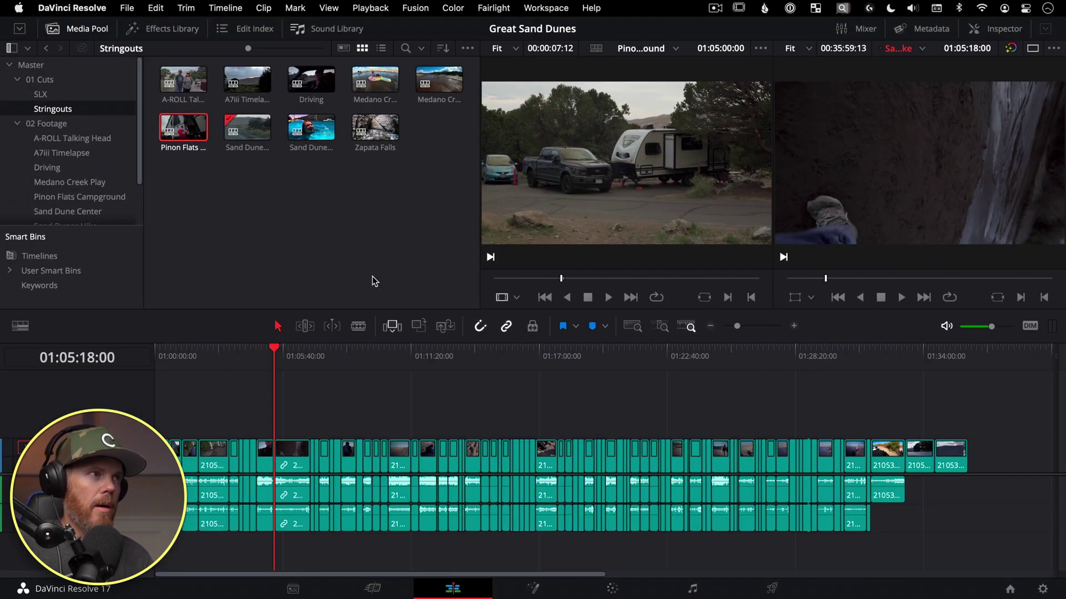
{"action": "left_click", "coordinate": [156, 12]}
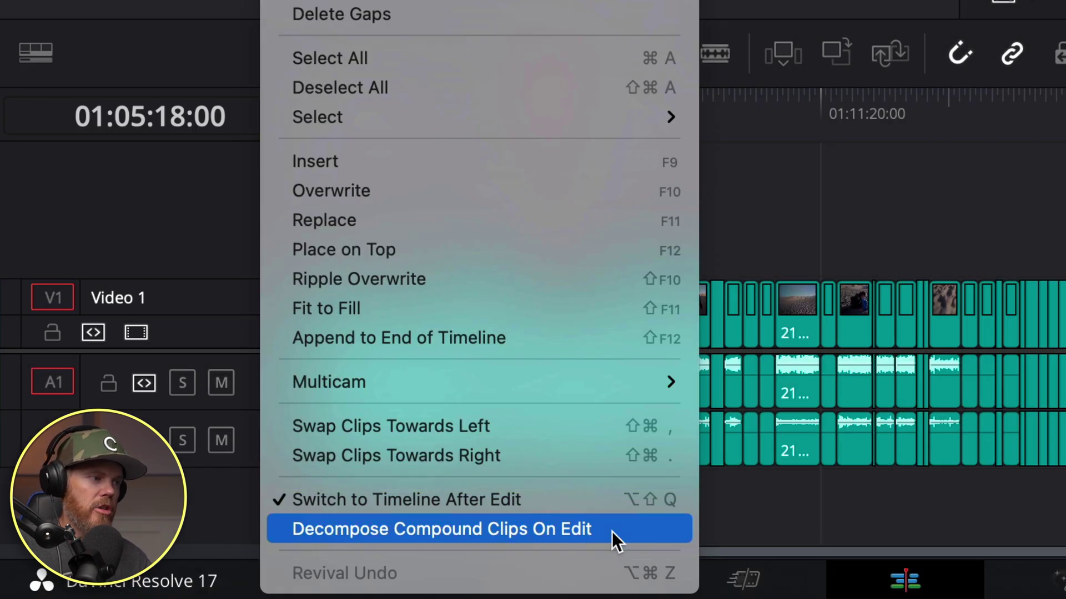
{"action": "left_click", "coordinate": [612, 531]}
{"action": "left_click", "coordinate": [156, 8]}
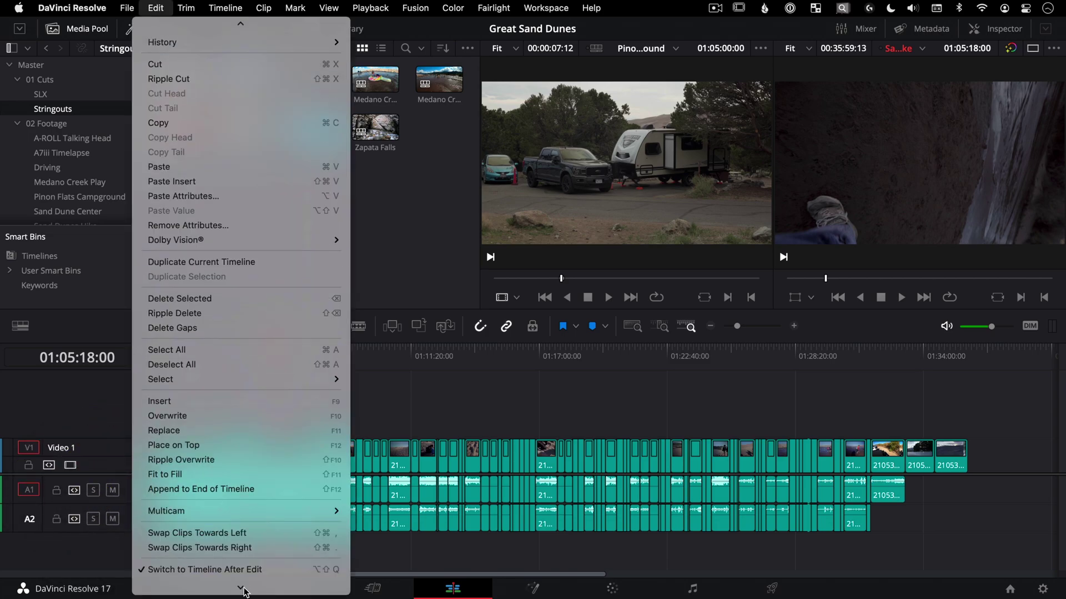
Step: Park the playhead on the 29-second sand dune clip and mark it with X
{"action": "left_click", "coordinate": [602, 355]}
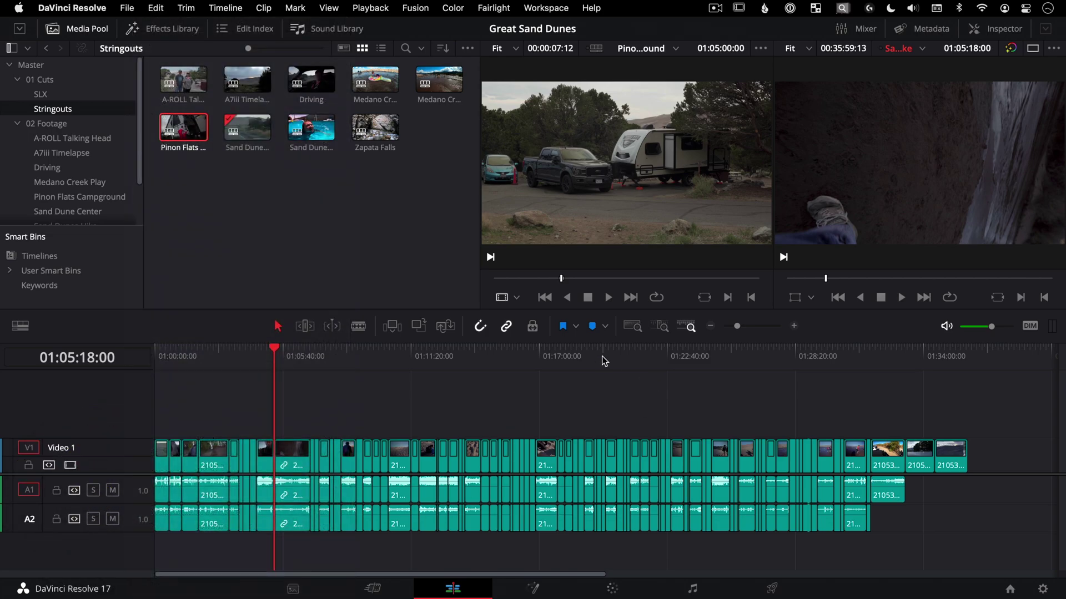
{"action": "left_click", "coordinate": [601, 355]}
{"action": "left_click", "coordinate": [609, 355]}
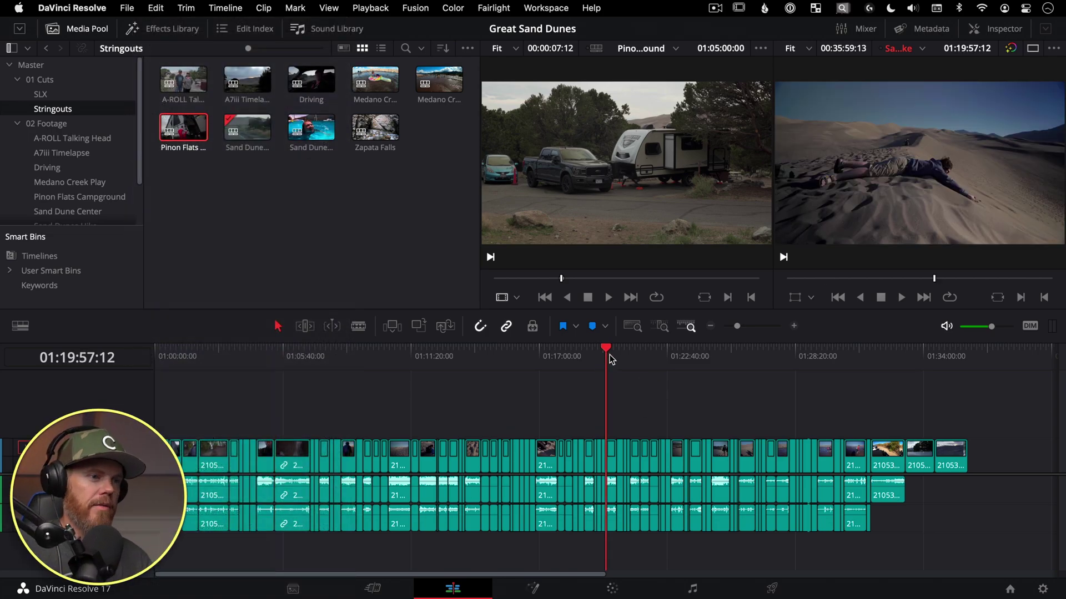
{"action": "key", "text": "x"}
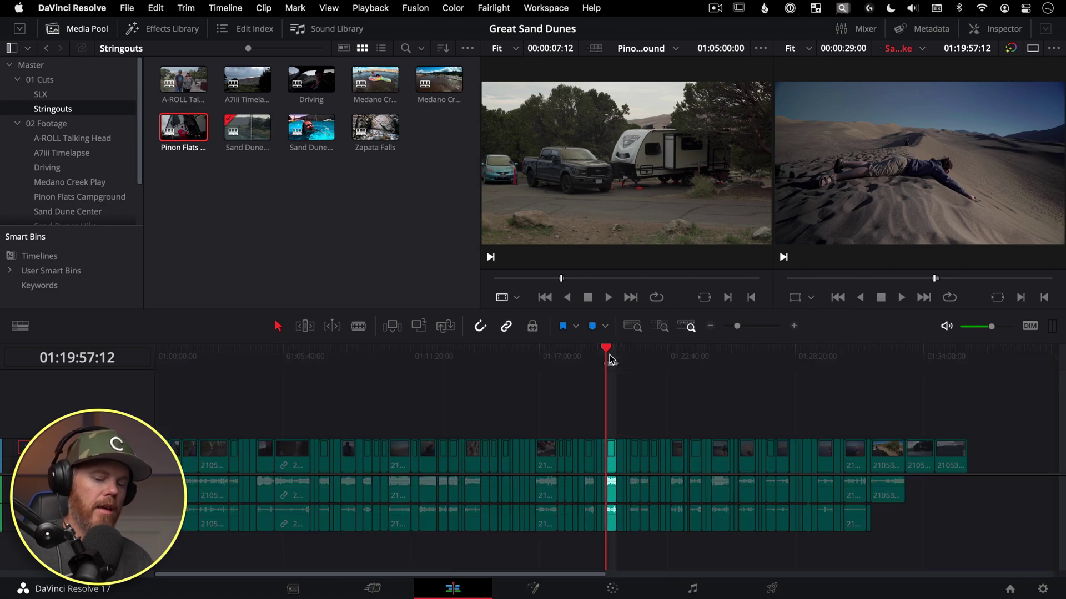
Step: Swap viewers, clear the timeline's in/out points with Option+X, and append the sand dune clip to the end
{"action": "key", "text": "super+Page_Up"}
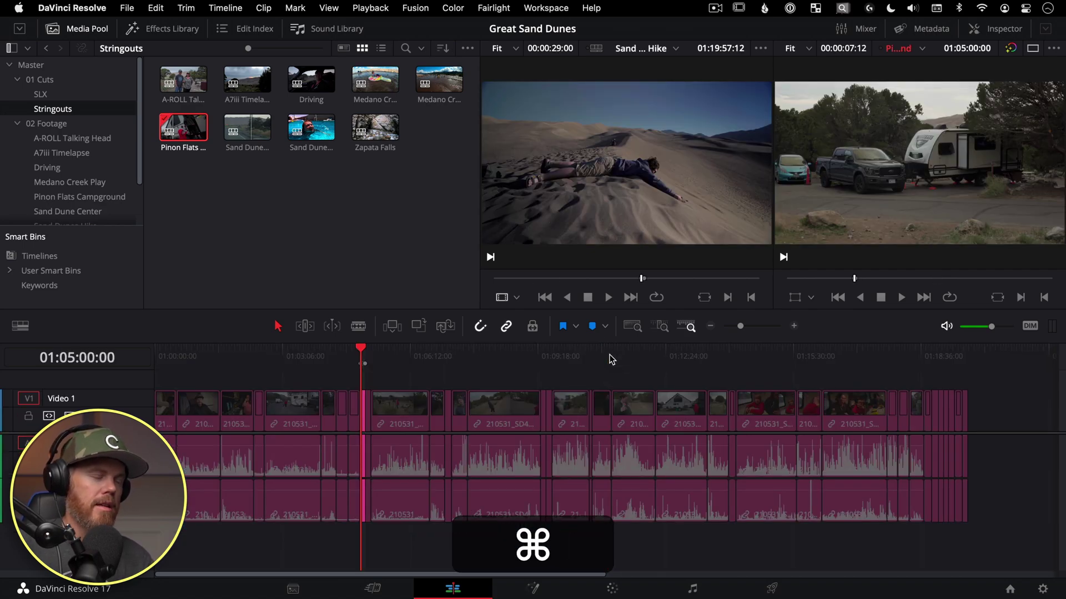
{"action": "key", "text": "alt"}
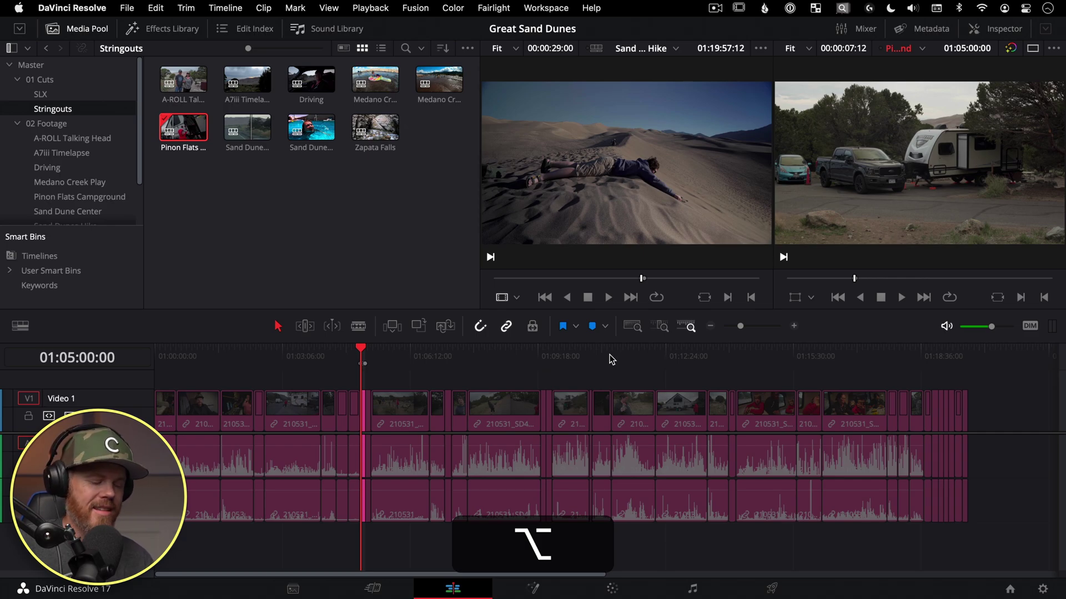
{"action": "key", "text": "alt+x"}
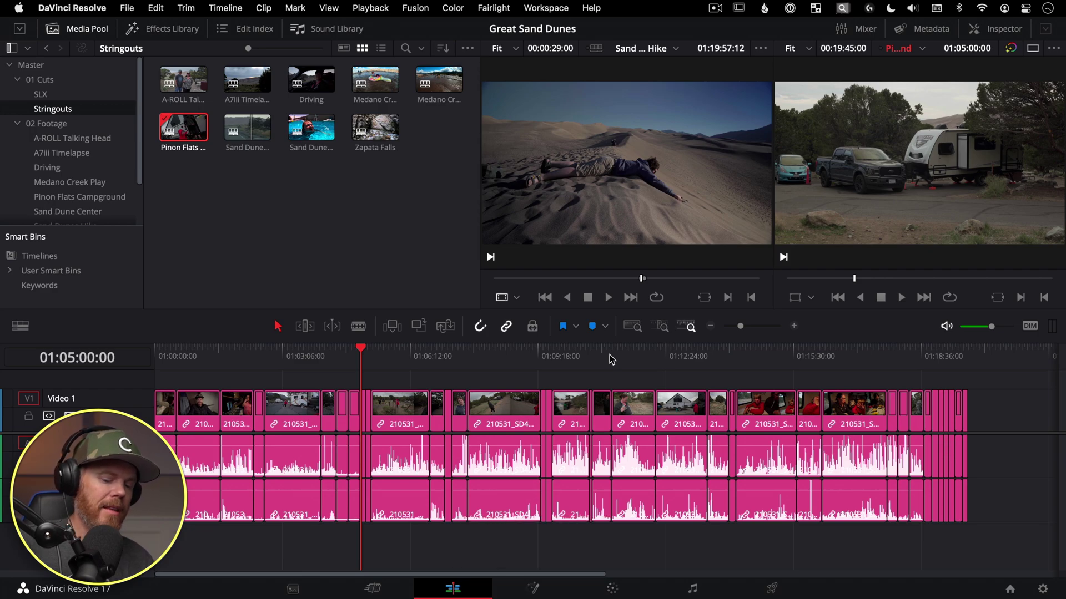
{"action": "key", "text": "shift+F12"}
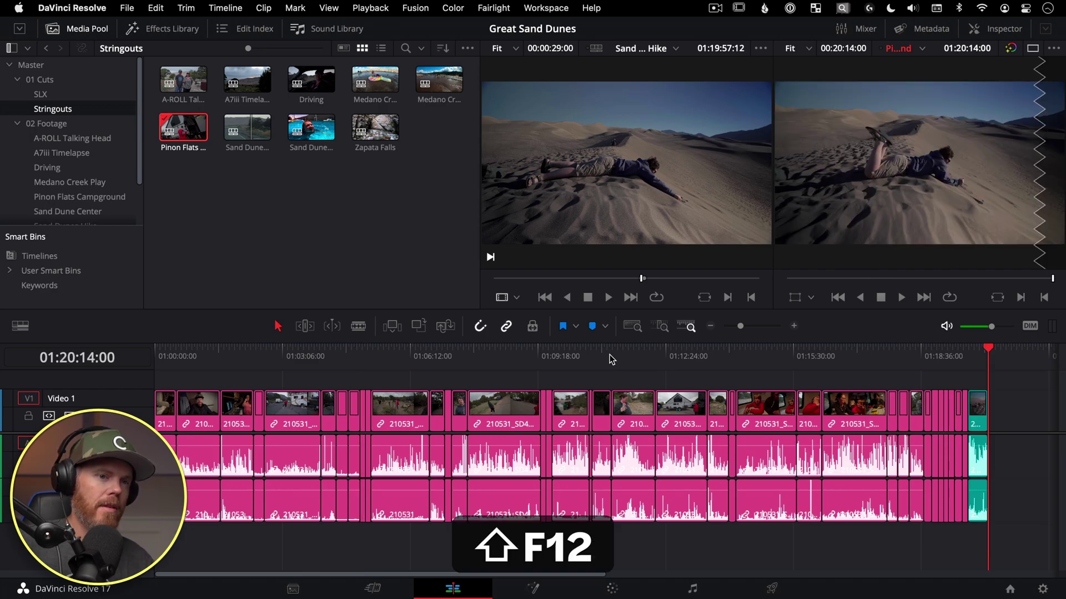
{"action": "key", "text": "Up"}
{"action": "key", "text": "super+equal"}
{"action": "key", "text": "super+equal"}
{"action": "key", "text": "super+equal"}
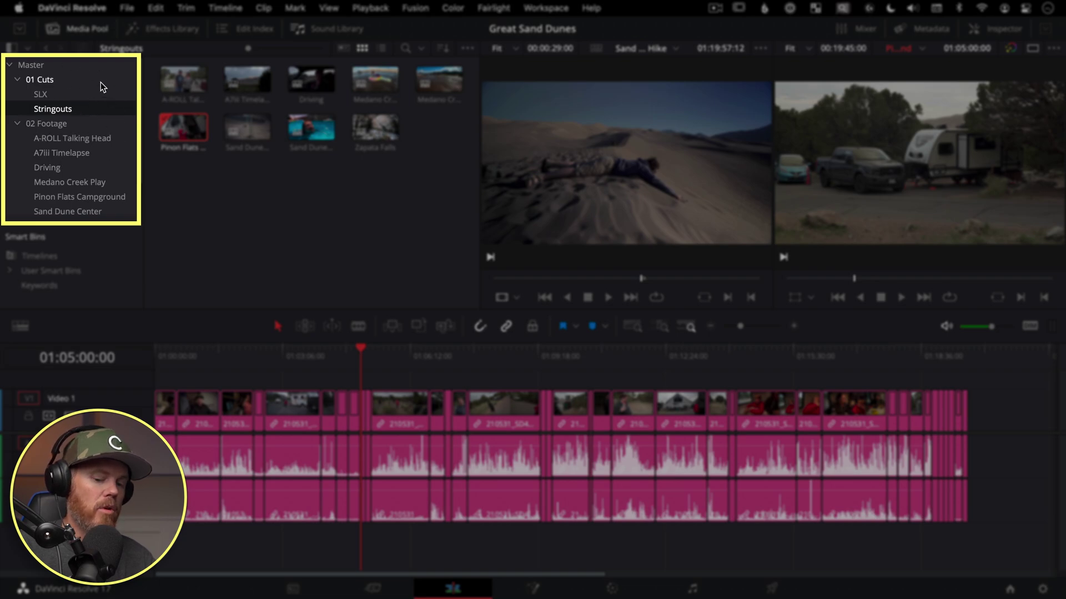
Step: Navigate the bin list with the arrow keys back to the Stringouts bin
{"action": "key", "text": "Down"}
{"action": "key", "text": "Down"}
{"action": "key", "text": "Down"}
{"action": "key", "text": "Down"}
{"action": "key", "text": "Down"}
{"action": "key", "text": "Up"}
{"action": "key", "text": "Up"}
{"action": "key", "text": "Up"}
{"action": "key", "text": "Up"}
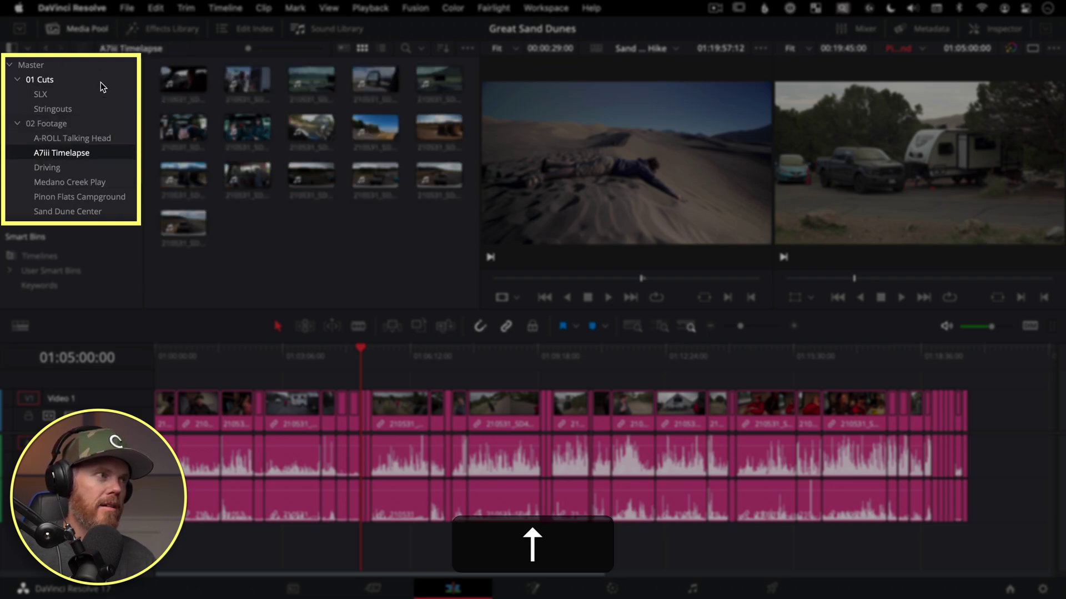
{"action": "key", "text": "Left"}
{"action": "key", "text": "Right"}
{"action": "key", "text": "Left"}
{"action": "key", "text": "Right"}
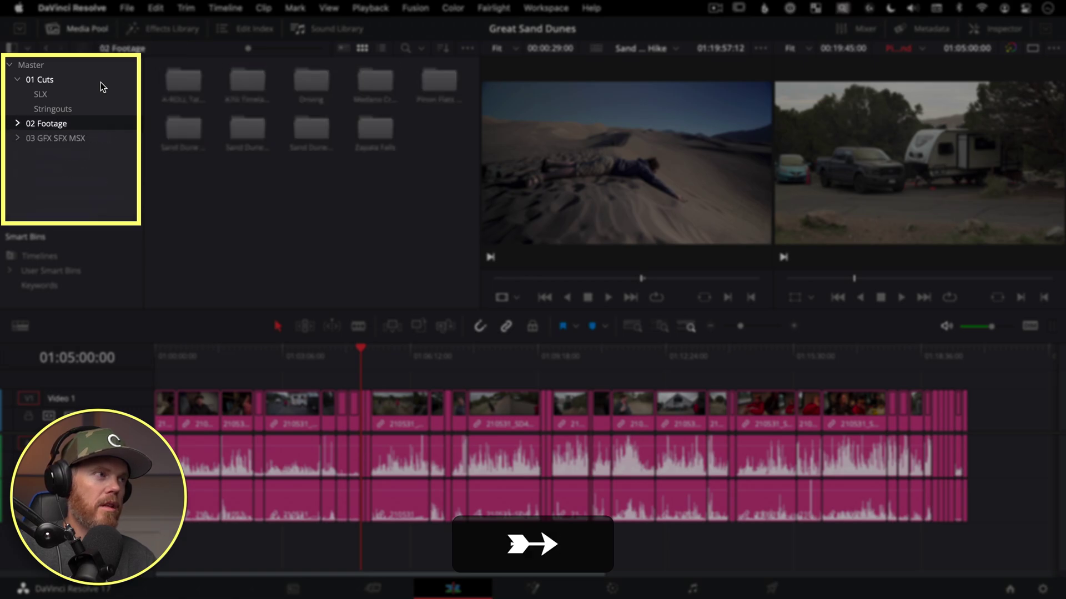
{"action": "key", "text": "Down"}
{"action": "key", "text": "Down"}
{"action": "key", "text": "Down"}
{"action": "key", "text": "Down"}
{"action": "key", "text": "Up"}
{"action": "key", "text": "Up"}
{"action": "key", "text": "Up"}
{"action": "key", "text": "Up"}
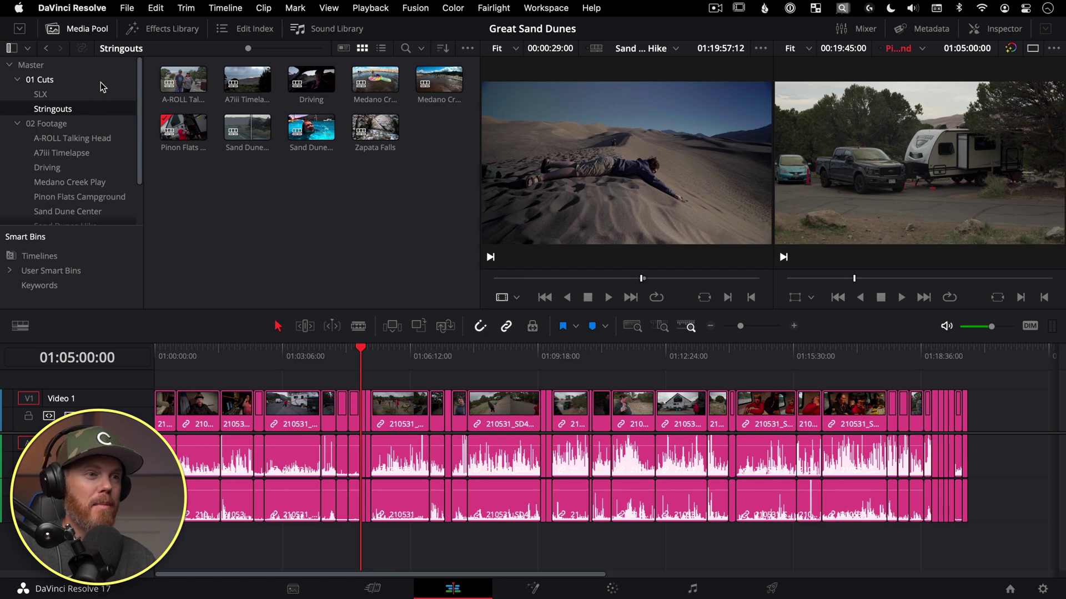
Step: Select the A7iii Timelapse stringout in the media pool, load it as source, and swap viewers
{"action": "key", "text": "super+2"}
{"action": "key", "text": "Right"}
{"action": "key", "text": "Right"}
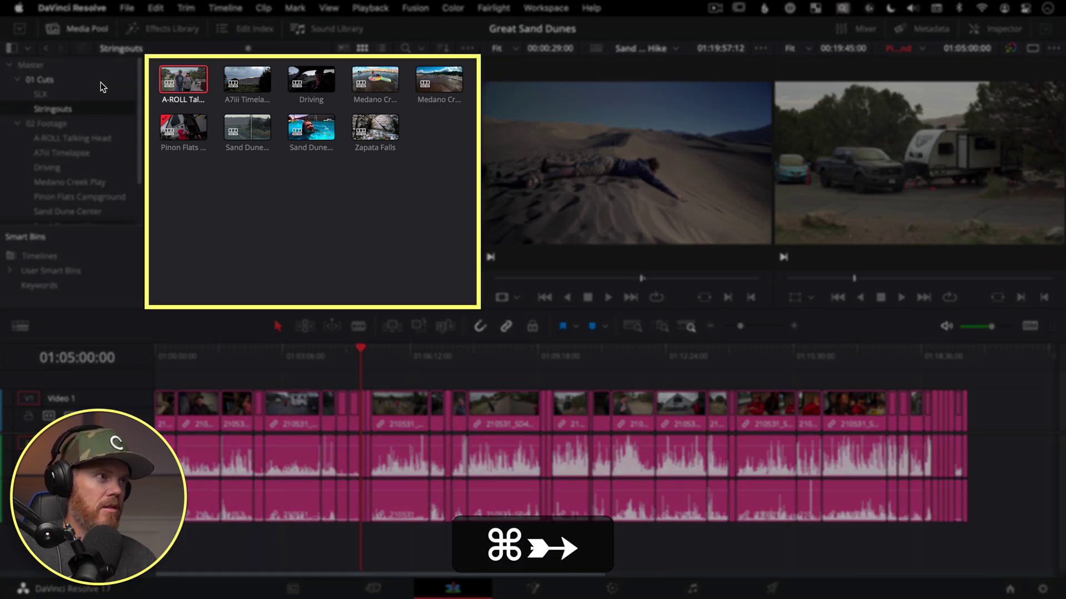
{"action": "key", "text": "Right"}
{"action": "key", "text": "Right"}
{"action": "key", "text": "Down"}
{"action": "key", "text": "Left"}
{"action": "key", "text": "Left"}
{"action": "key", "text": "Left"}
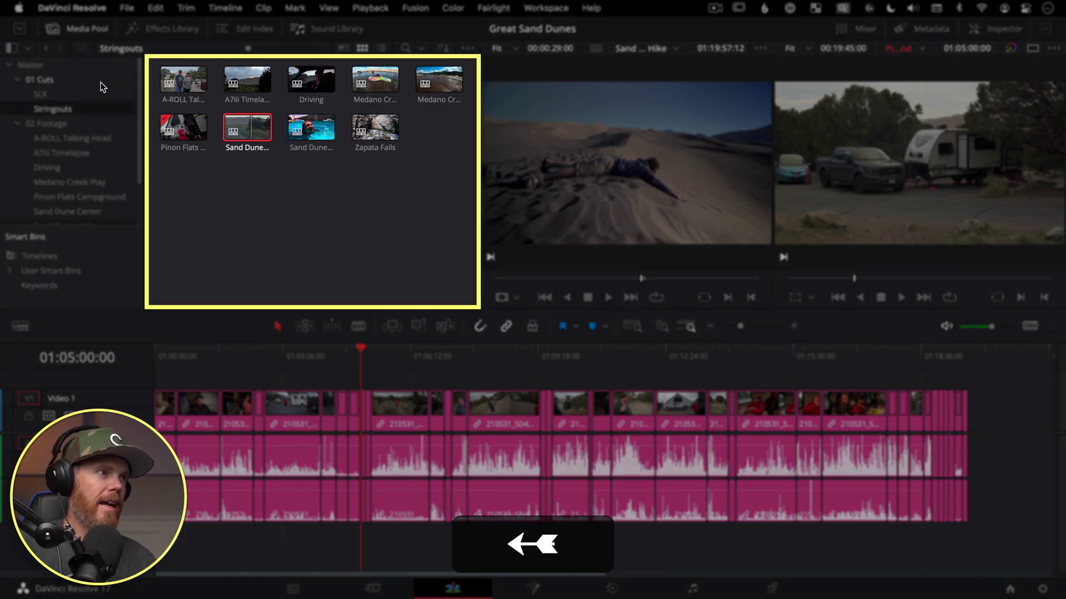
{"action": "key", "text": "Up"}
{"action": "key", "text": "Right"}
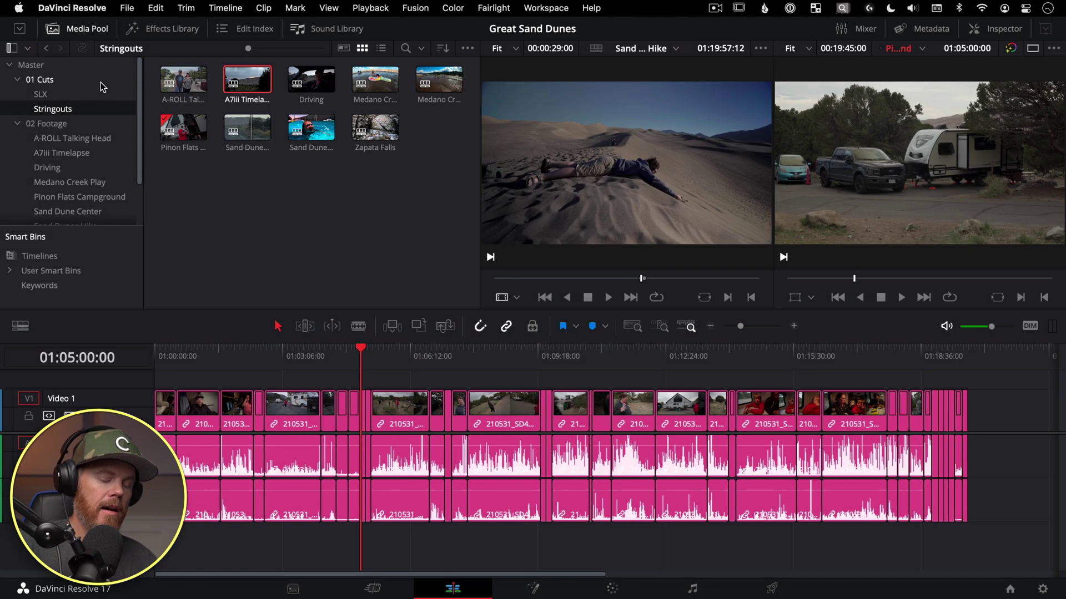
{"action": "key", "text": "Return"}
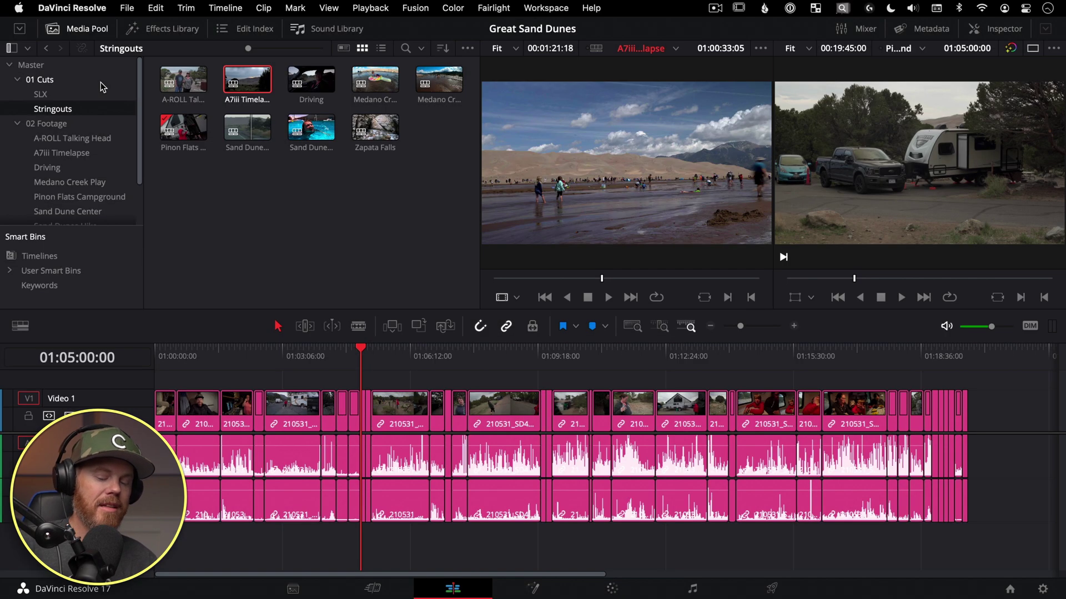
{"action": "key", "text": "super+Page_Up"}
{"action": "key", "text": "super+Page_Up"}
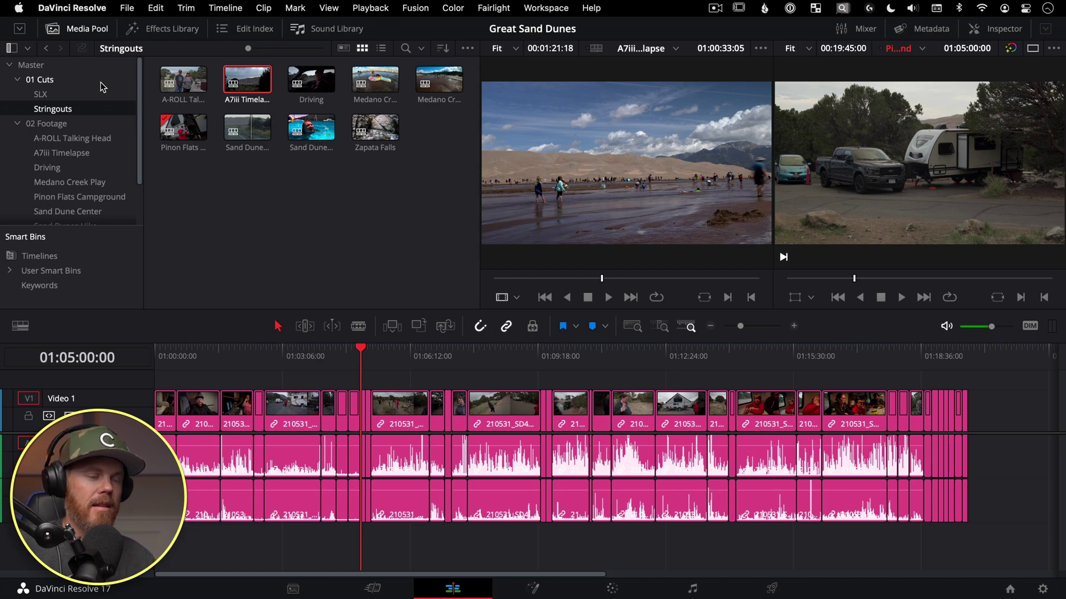
{"action": "left_click", "coordinate": [212, 7]}
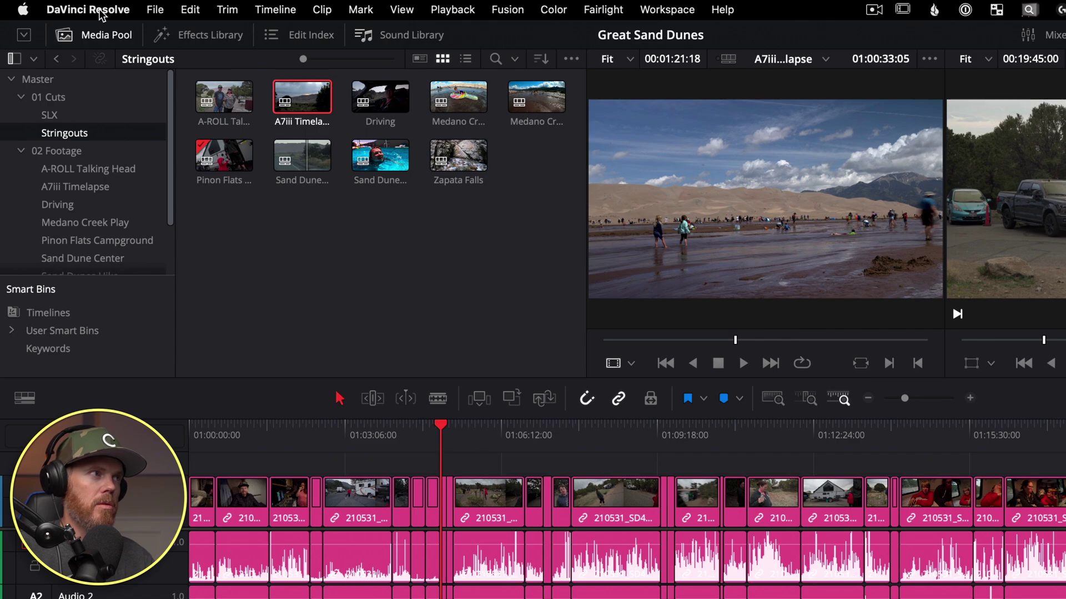
Step: In Keyboard Customization, add another shortcut to the Swap Timeline and Source Viewer command
{"action": "left_click", "coordinate": [84, 11]}
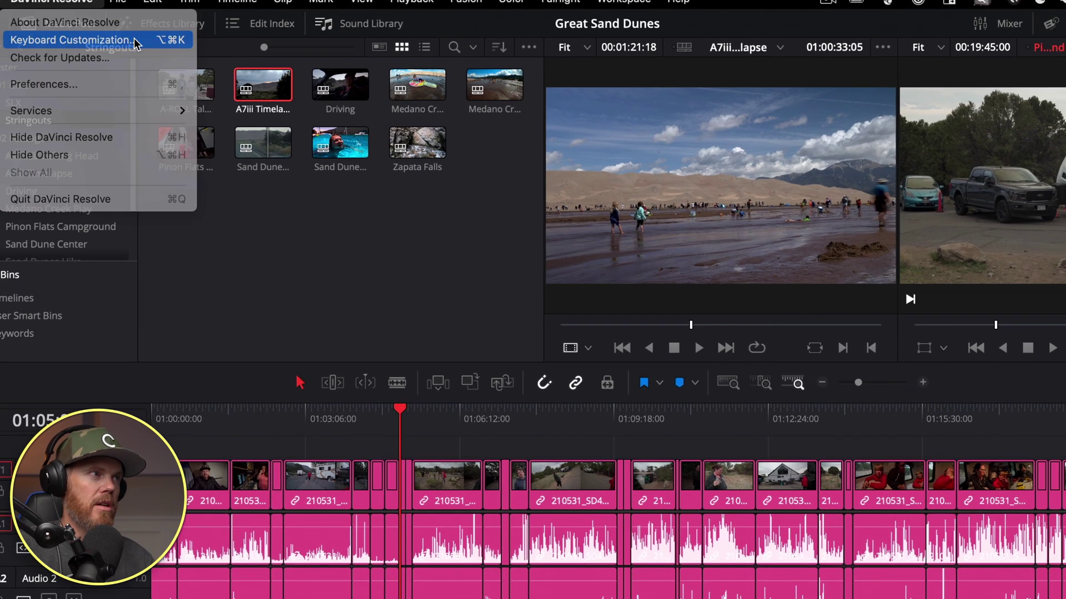
{"action": "left_click", "coordinate": [153, 53]}
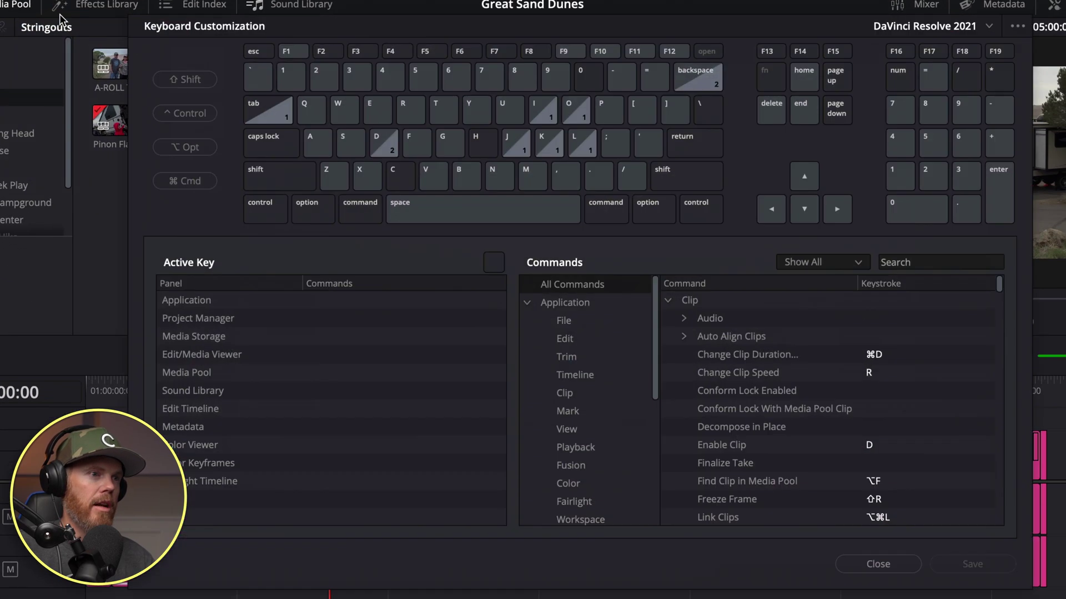
{"action": "left_click", "coordinate": [913, 262]}
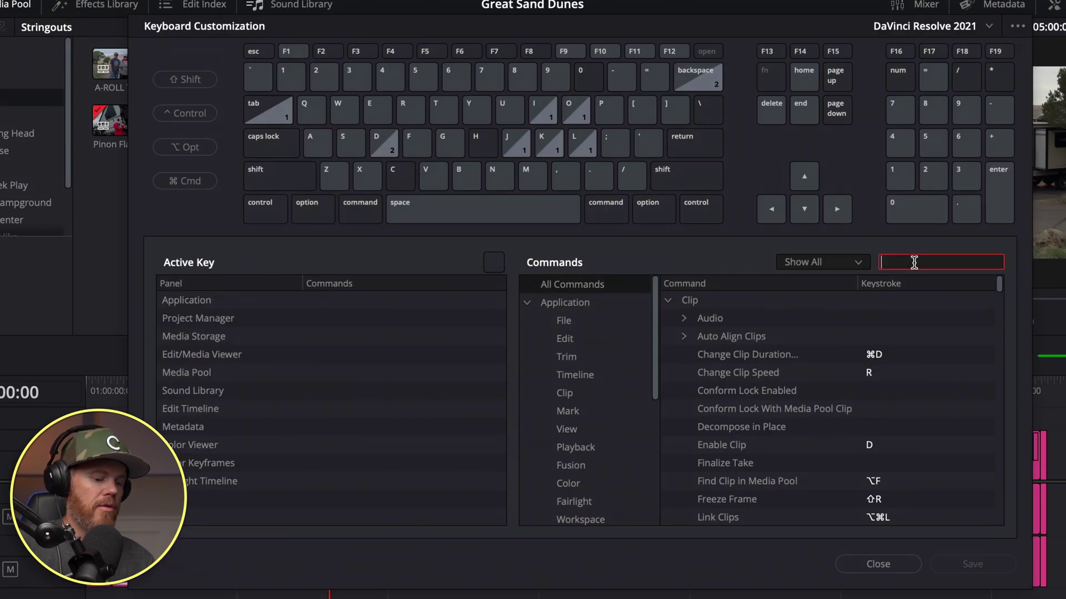
{"action": "type", "text": "swap tim"}
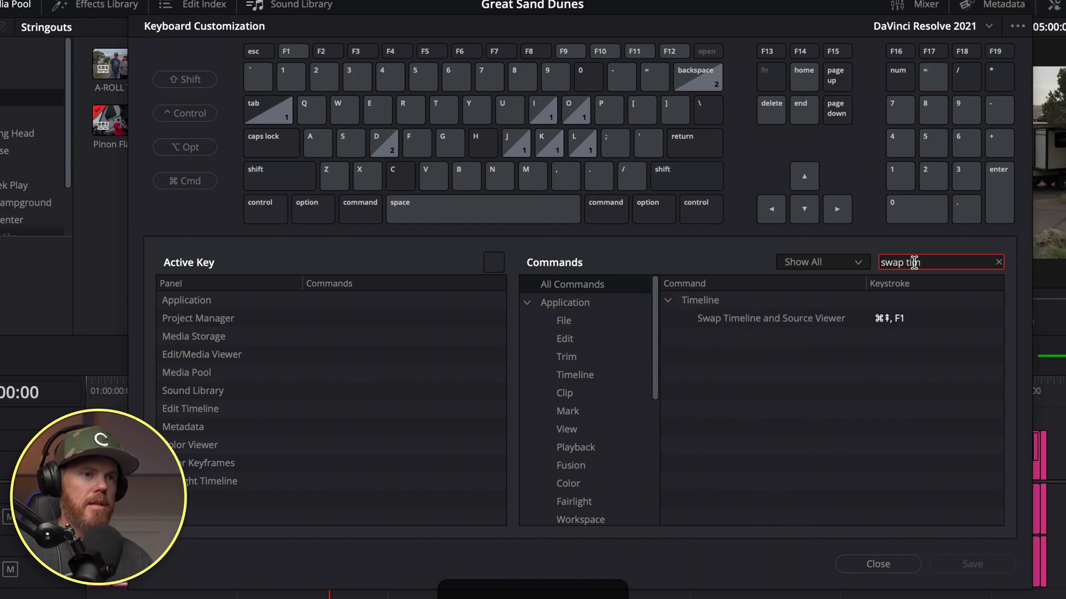
{"action": "left_click", "coordinate": [905, 316]}
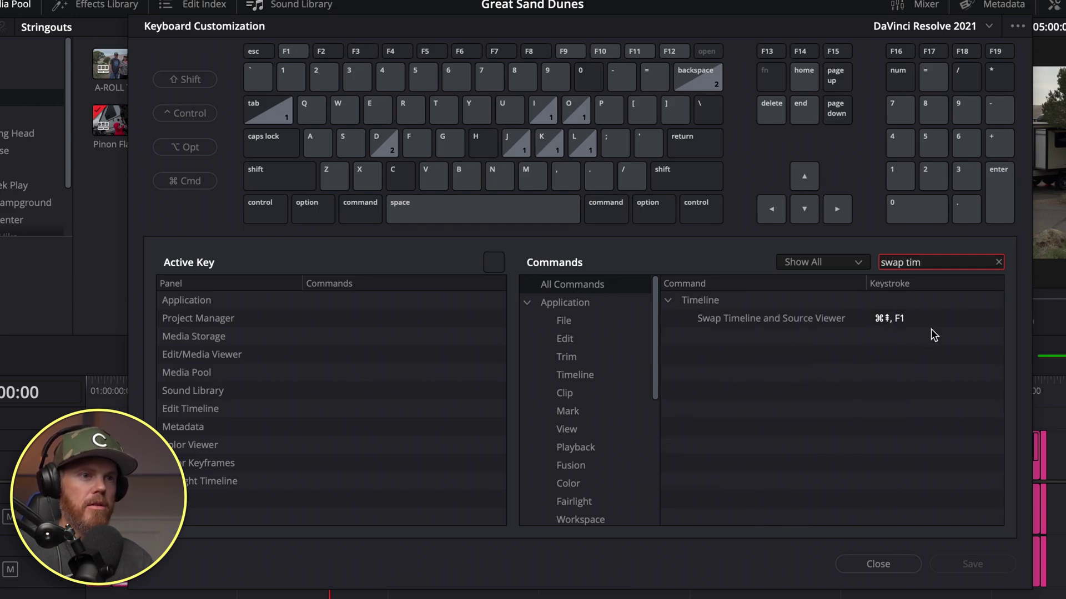
{"action": "left_click", "coordinate": [957, 318]}
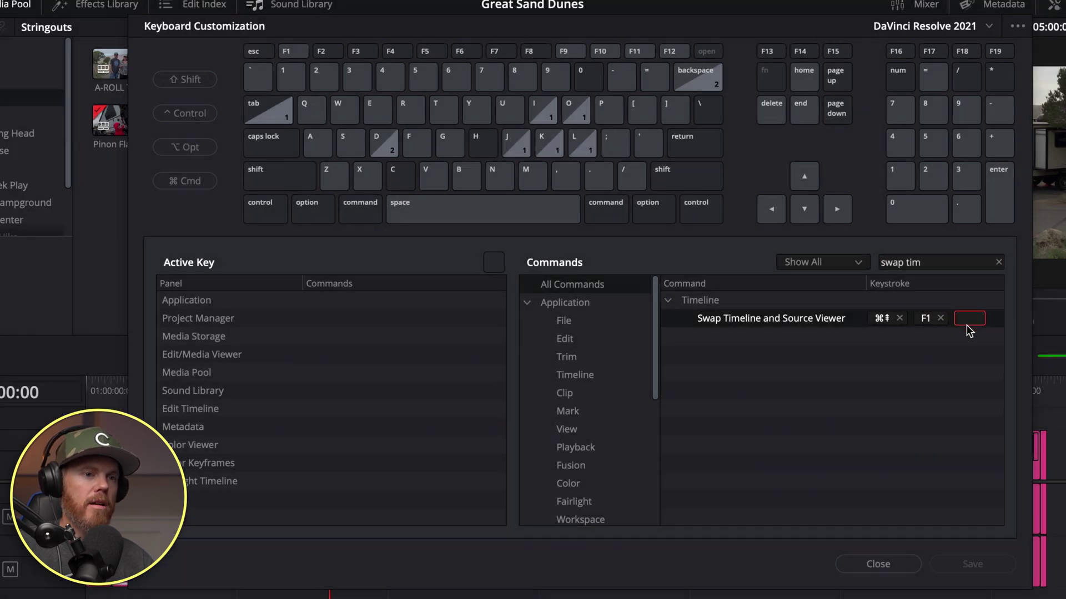
Step: Close Keyboard Customization and press F1 twice to swap viewers, ending on the Pinon Flats stringout
{"action": "left_click", "coordinate": [878, 564]}
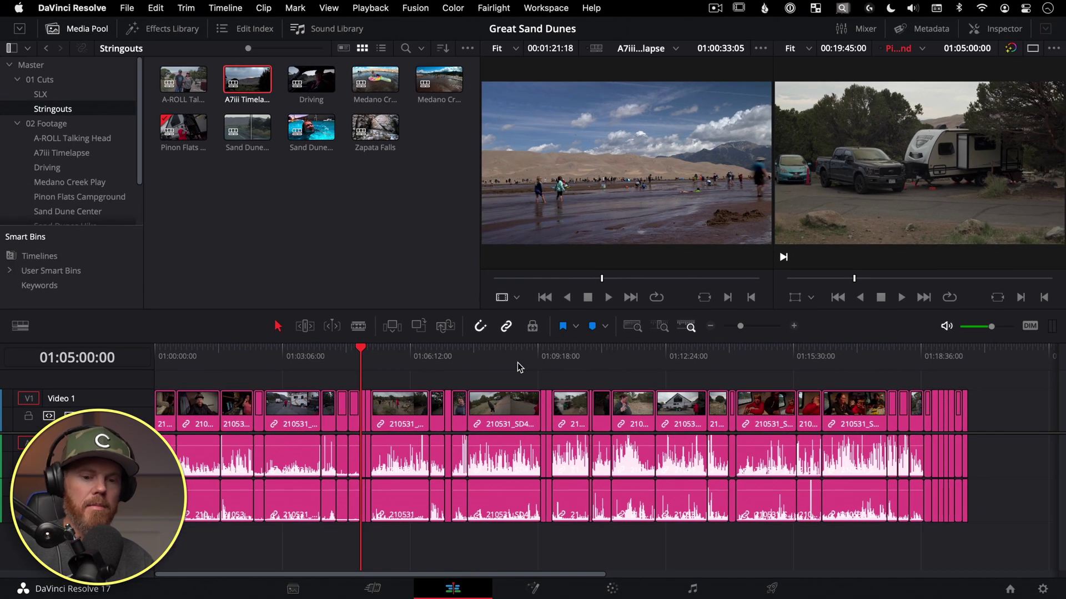
{"action": "key", "text": "F1"}
{"action": "key", "text": "F1"}
{"action": "key", "text": "F1"}
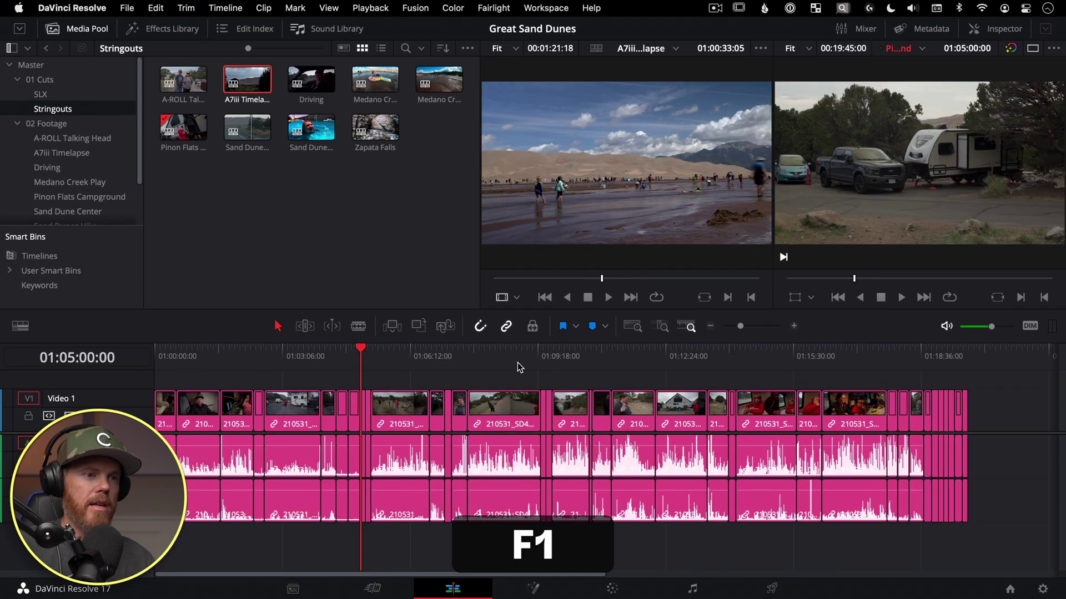
{"action": "key", "text": "F1"}
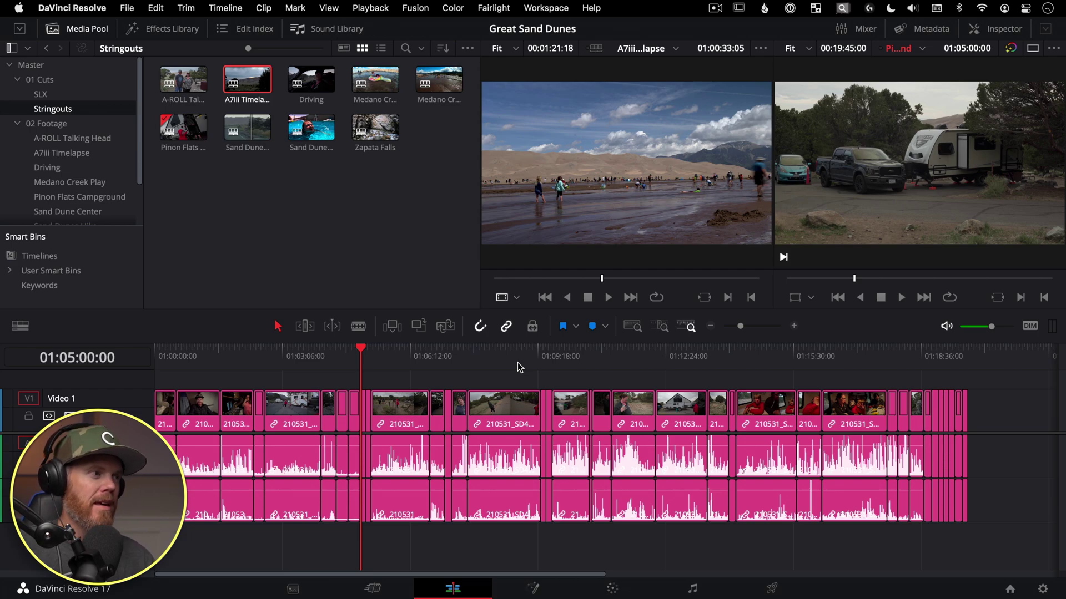
Step: Enable Stacked Timelines in Timeline View Options so each open timeline gets its own tab
{"action": "left_click", "coordinate": [114, 351]}
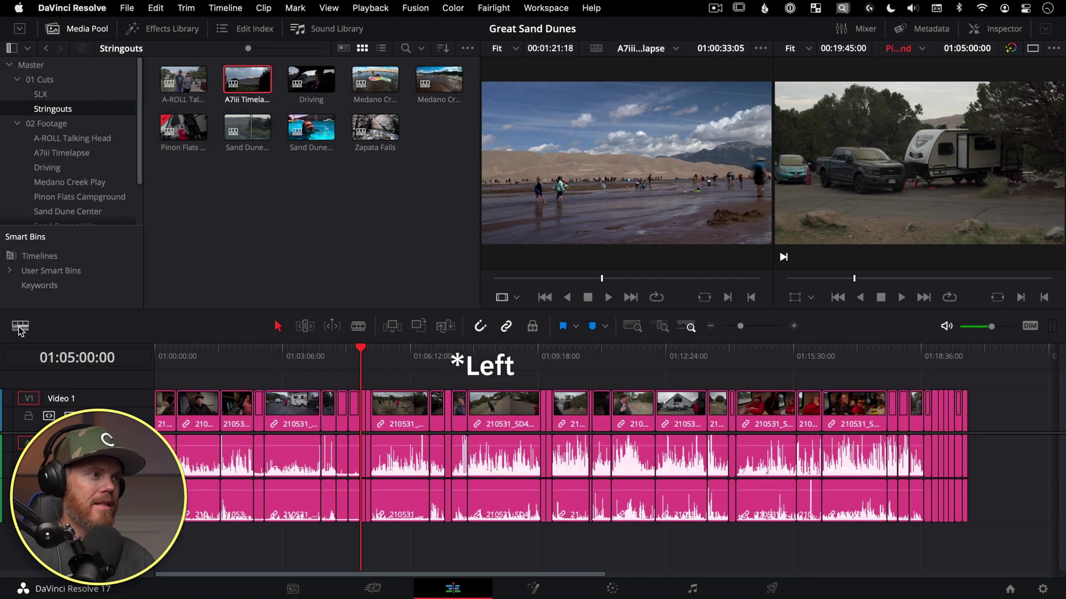
{"action": "left_click", "coordinate": [22, 327]}
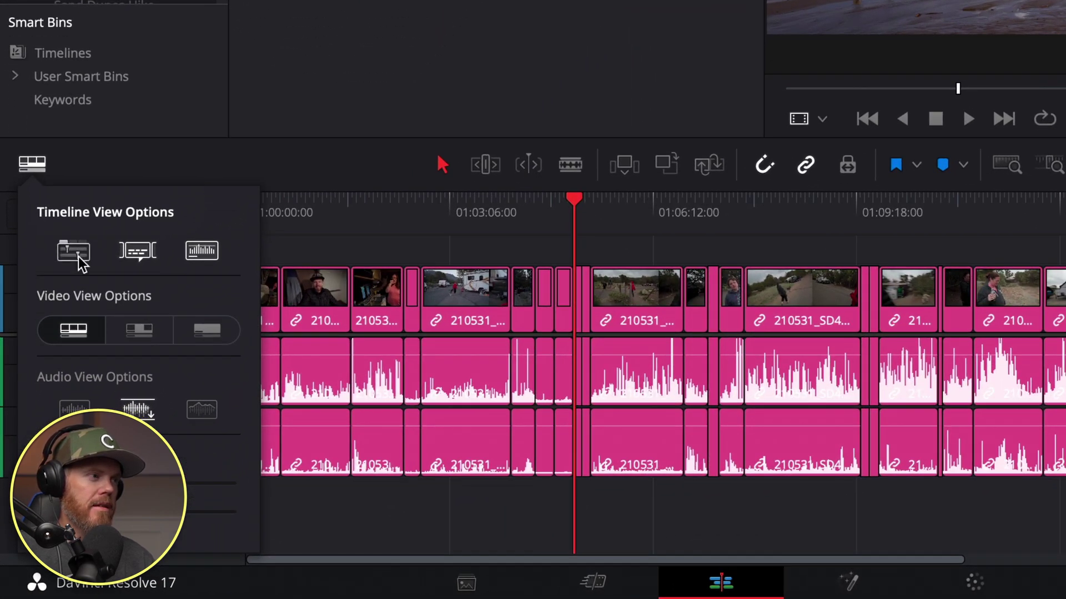
{"action": "left_click", "coordinate": [78, 257]}
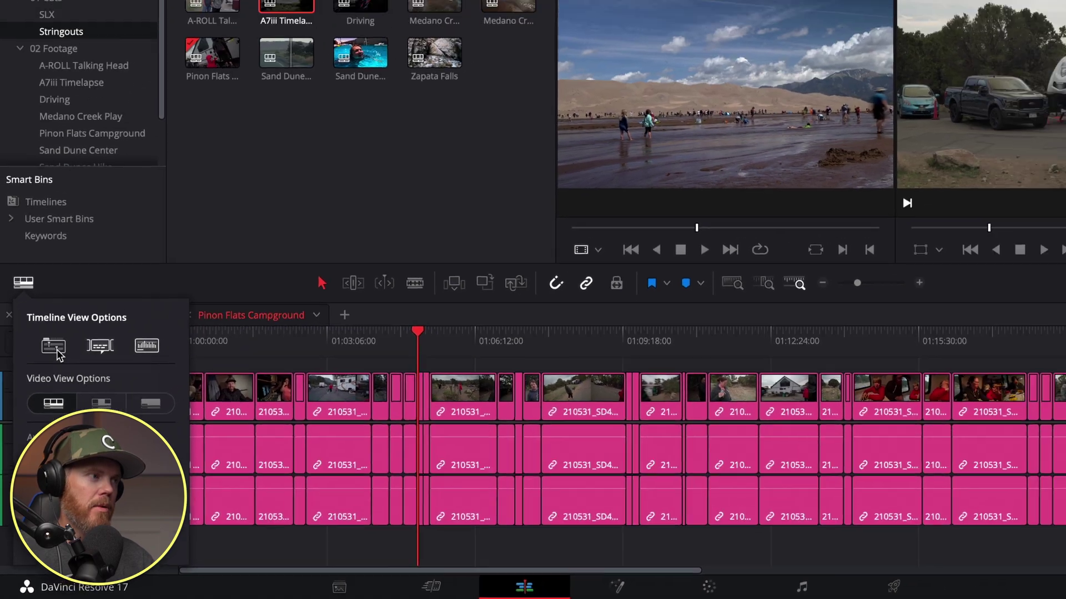
{"action": "left_click", "coordinate": [268, 271]}
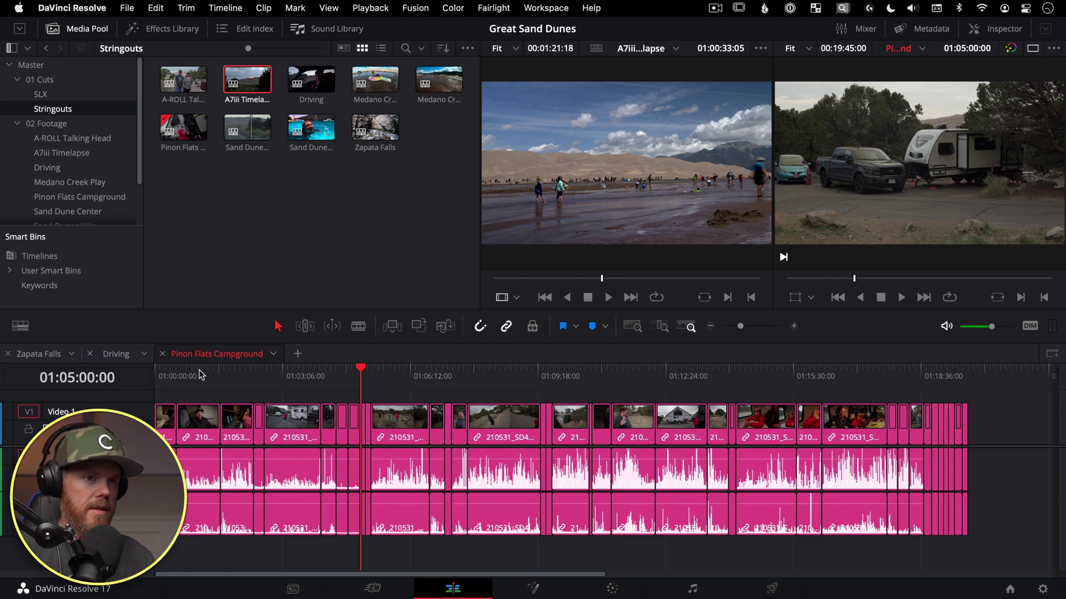
Step: Toggle between the A7iii Timelapse and Pinon Flats Campground timelines, ending on the campground timeline
{"action": "key", "text": "F1"}
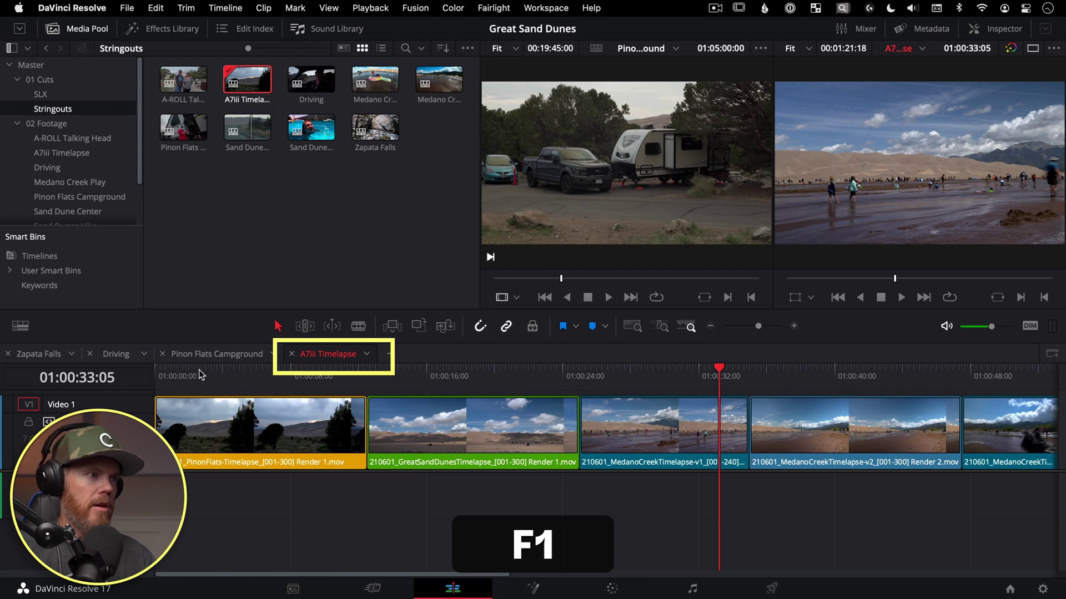
{"action": "key", "text": "F1"}
{"action": "key", "text": "F1"}
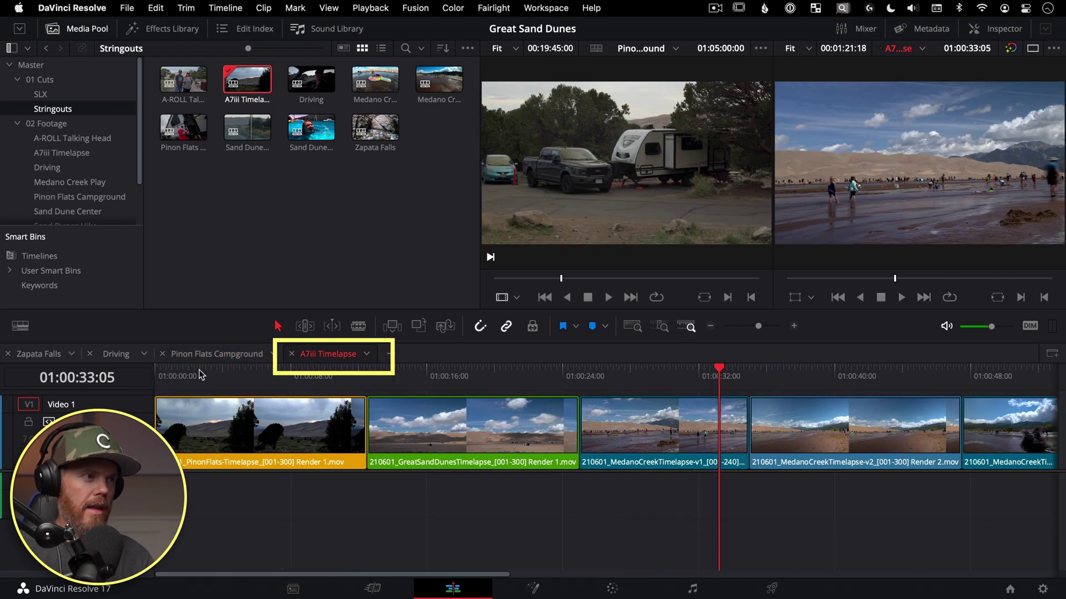
{"action": "key", "text": "F1"}
{"action": "key", "text": "F1"}
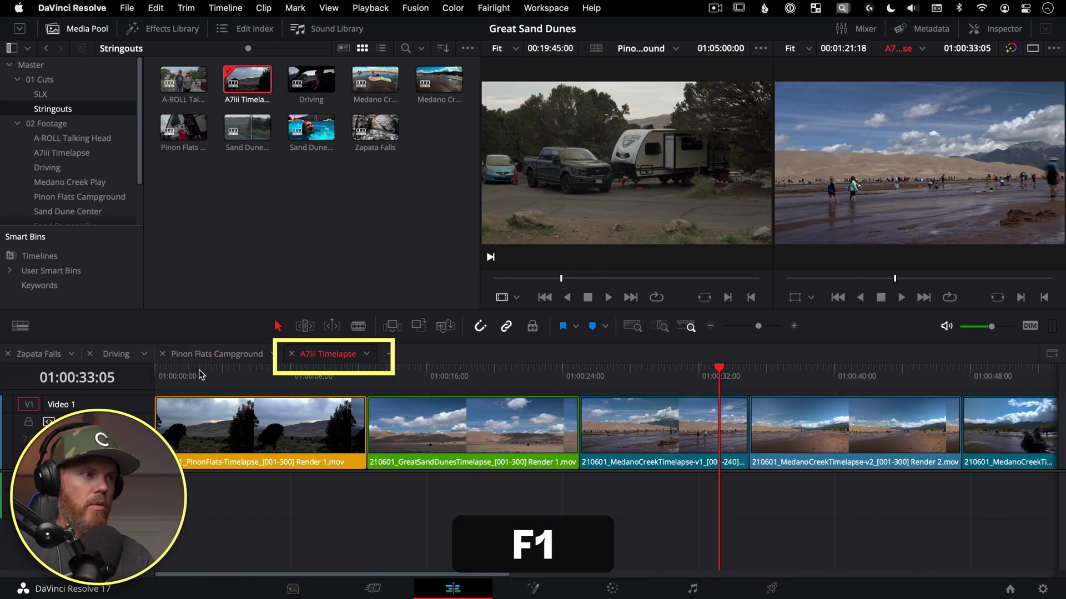
{"action": "key", "text": "F1"}
{"action": "key", "text": "F1"}
{"action": "key", "text": "F1"}
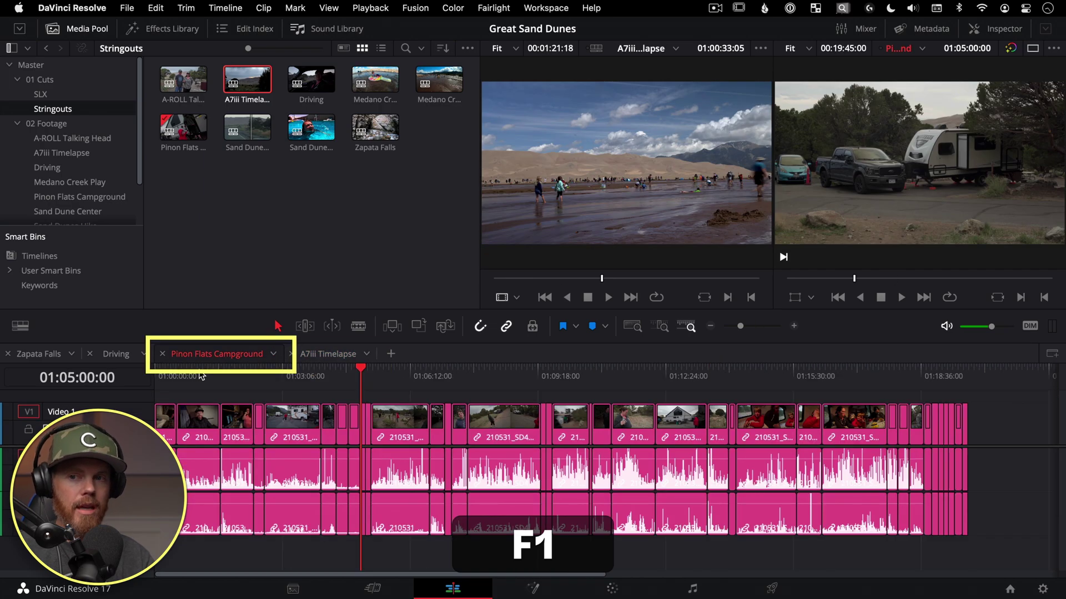
{"action": "key", "text": "F1"}
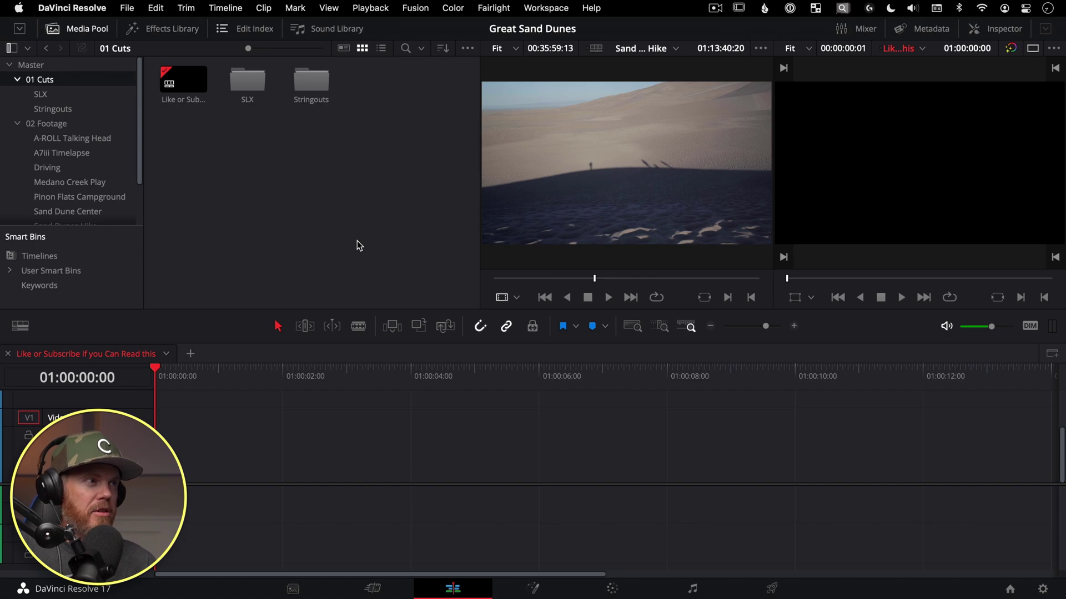
Step: From the Stringouts bin, load the A7iii Timelapse stringout into the source viewer
{"action": "key", "text": "super+1"}
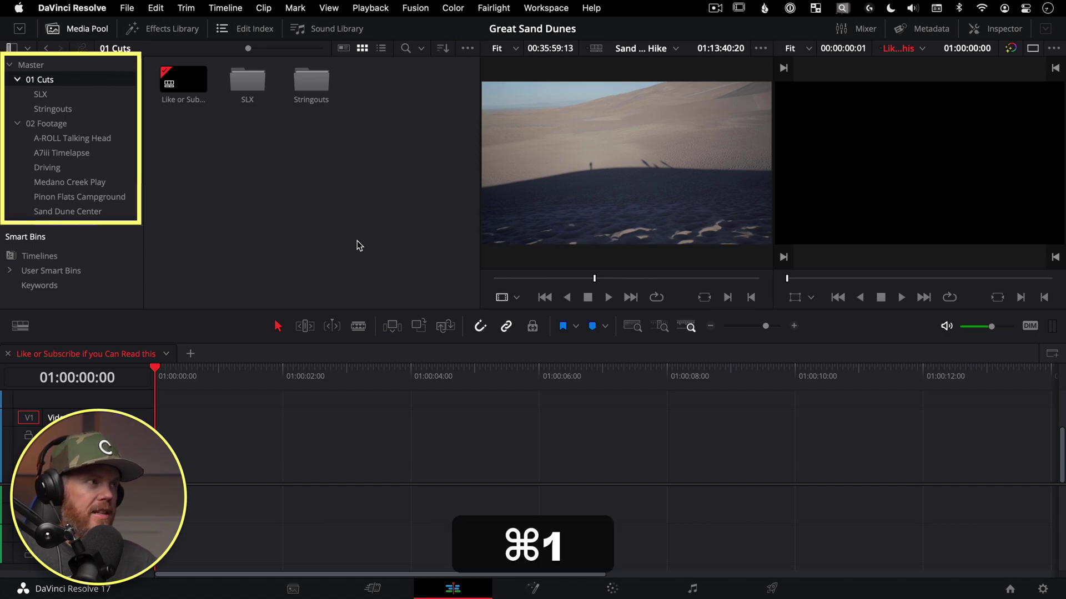
{"action": "key", "text": "super+Down"}
{"action": "key", "text": "Down"}
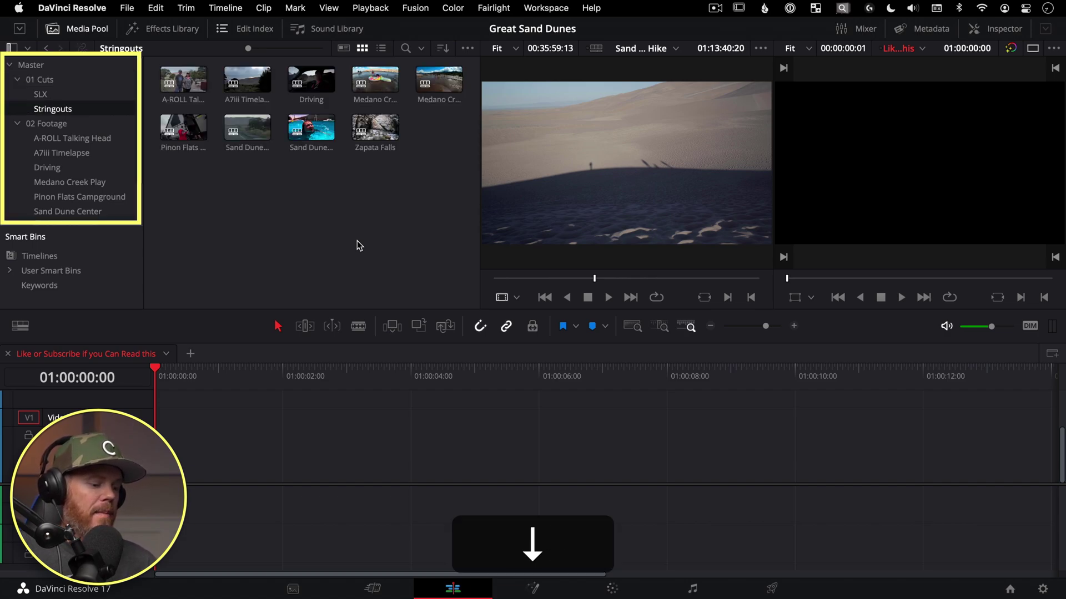
{"action": "key", "text": "super+2"}
{"action": "key", "text": "super+Right"}
{"action": "key", "text": "Right"}
{"action": "key", "text": "Right"}
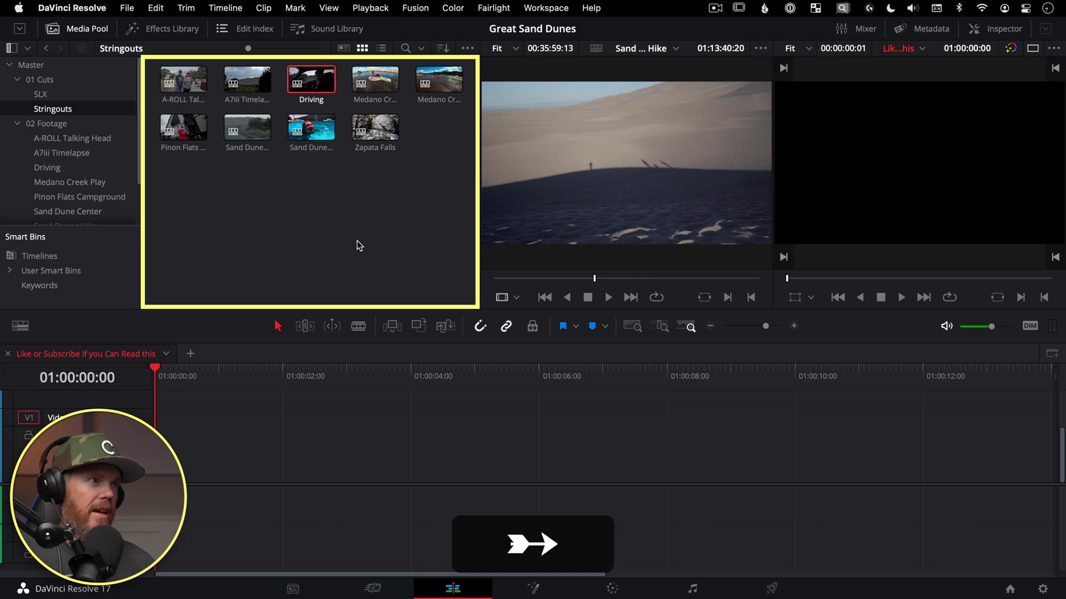
{"action": "key", "text": "Left"}
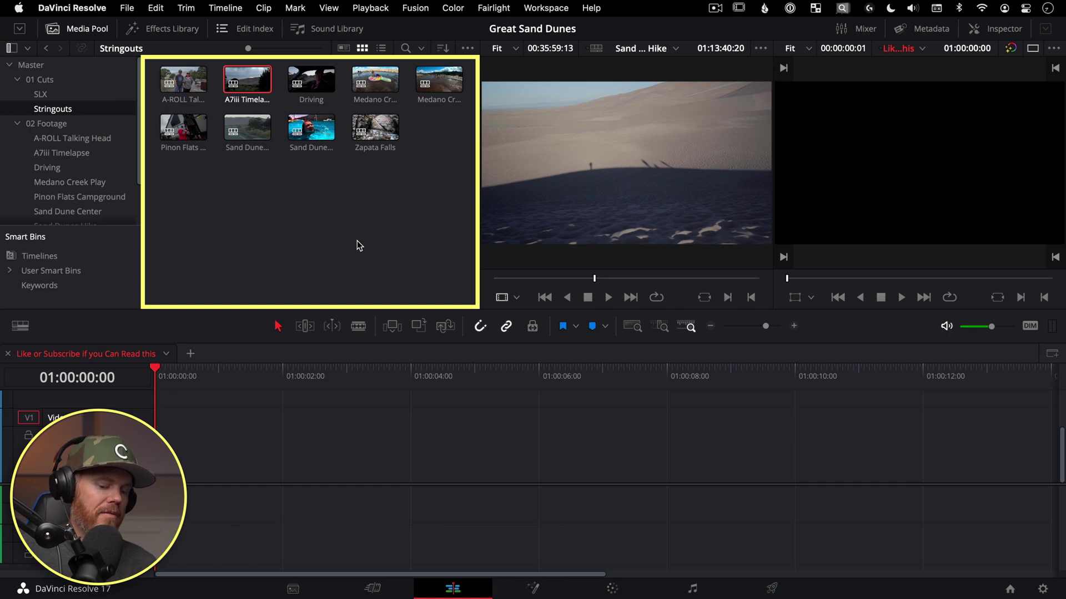
{"action": "key", "text": "Return"}
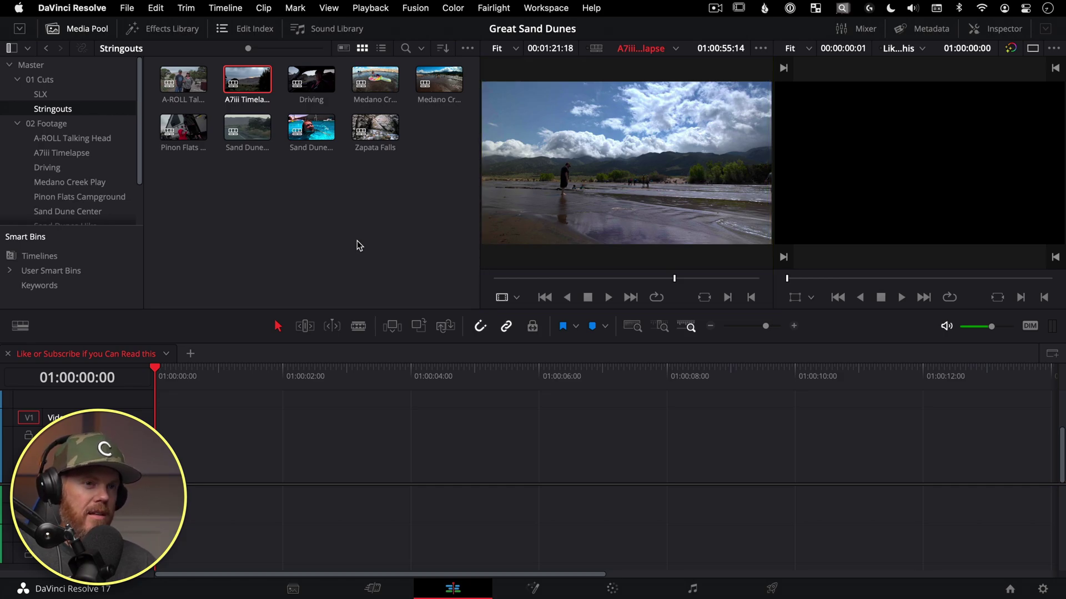
Step: Mark a timelapse shot in the A7iii Timelapse stringout and append it to the Like or Subscribe timeline
{"action": "key", "text": "F1"}
{"action": "key", "text": "Up"}
{"action": "key", "text": "Up"}
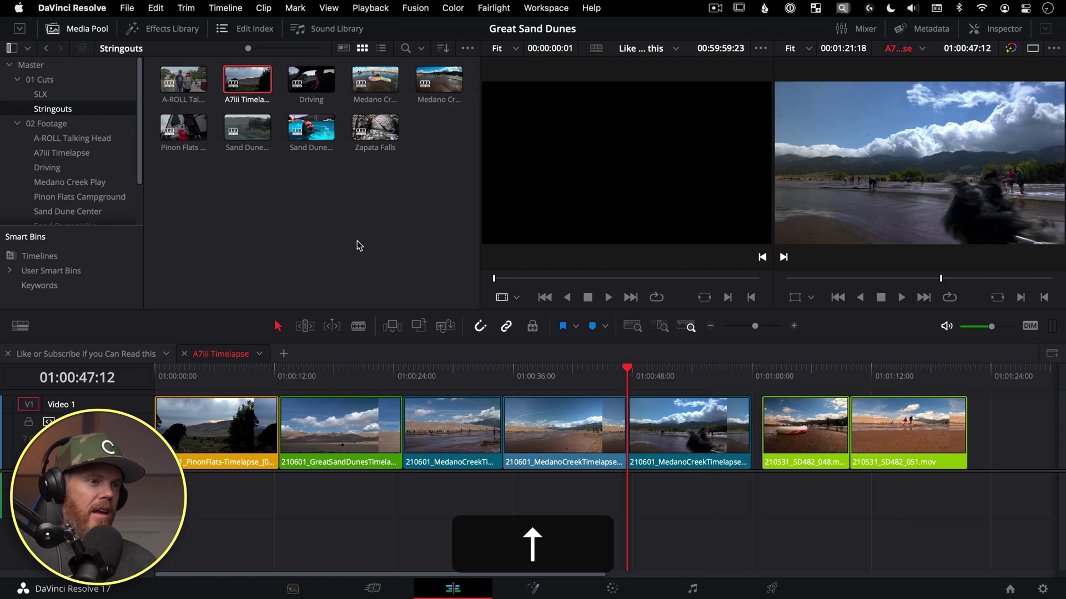
{"action": "key", "text": "Up"}
{"action": "key", "text": "Up"}
{"action": "key", "text": "l"}
{"action": "key", "text": "l"}
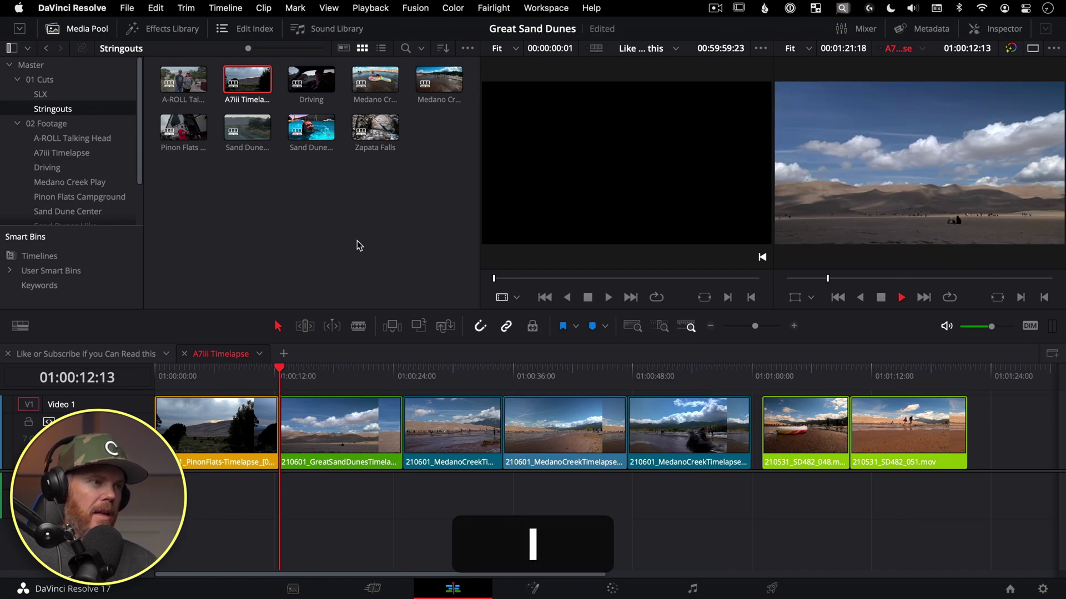
{"action": "key", "text": "k"}
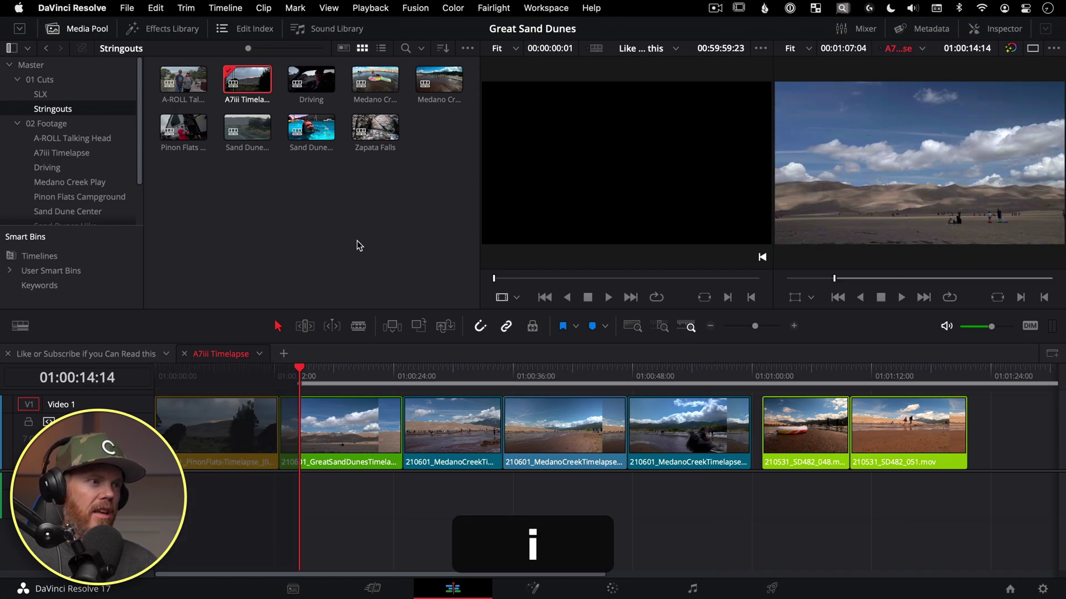
{"action": "key", "text": "o"}
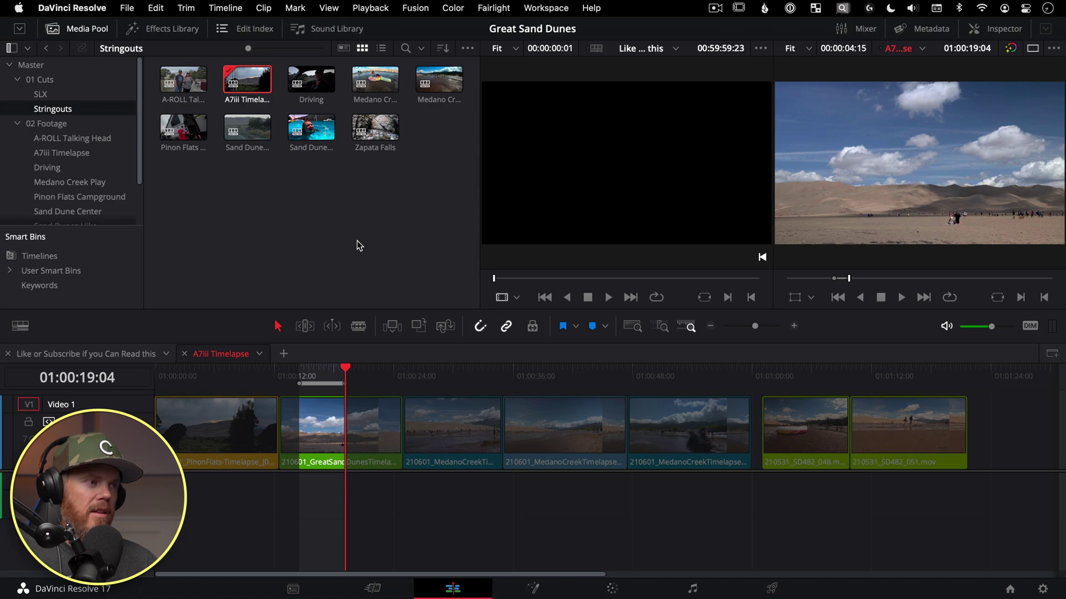
{"action": "key", "text": "F1"}
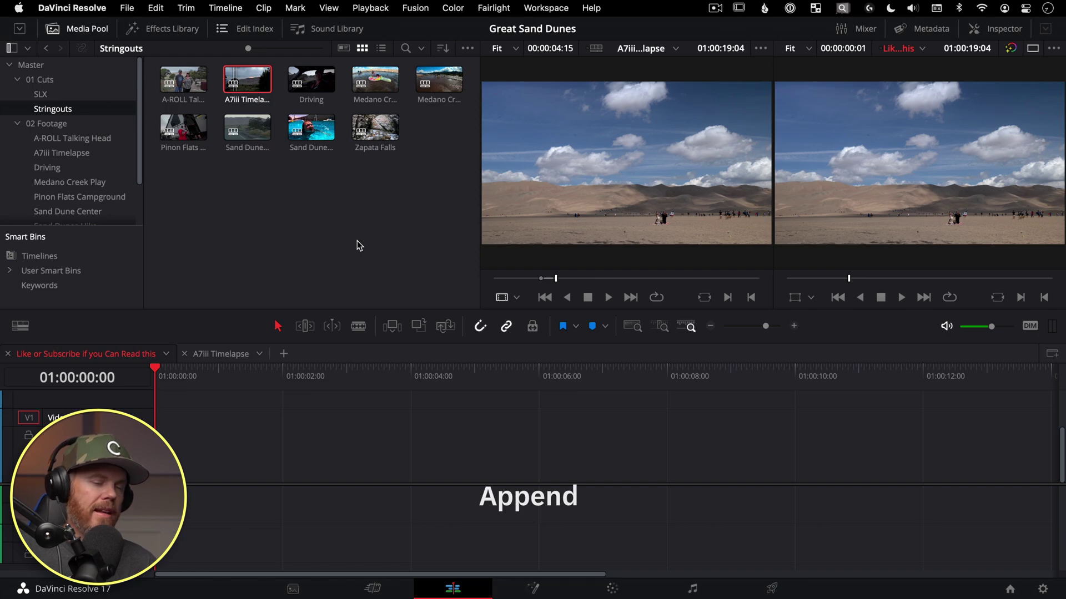
{"action": "key", "text": "shift+F12"}
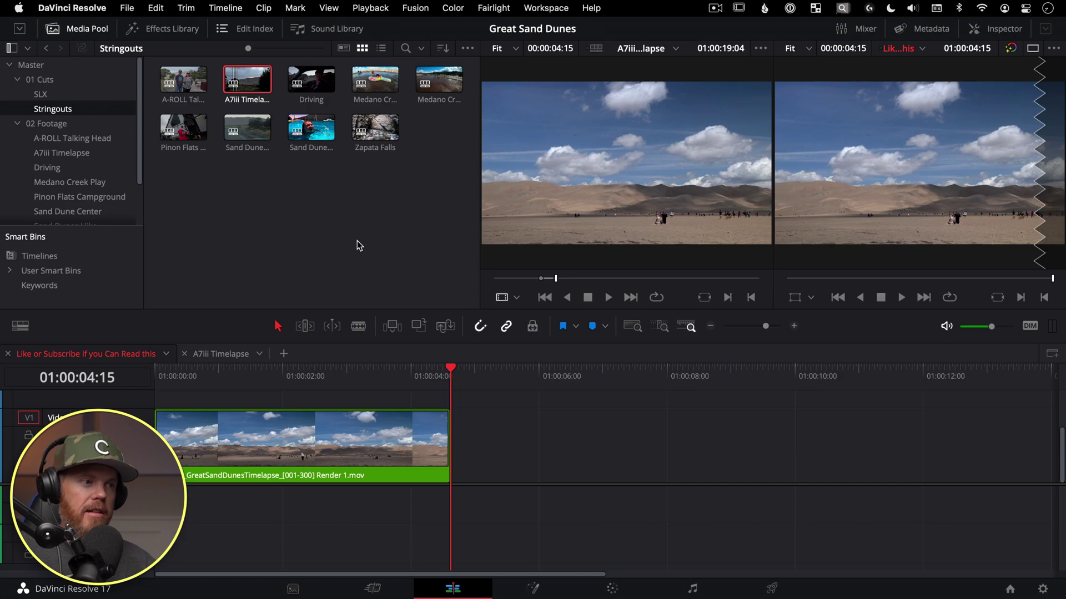
Step: Review the A7iii Timelapse stringout and mark the Medano Creek clip as the range
{"action": "key", "text": "Up"}
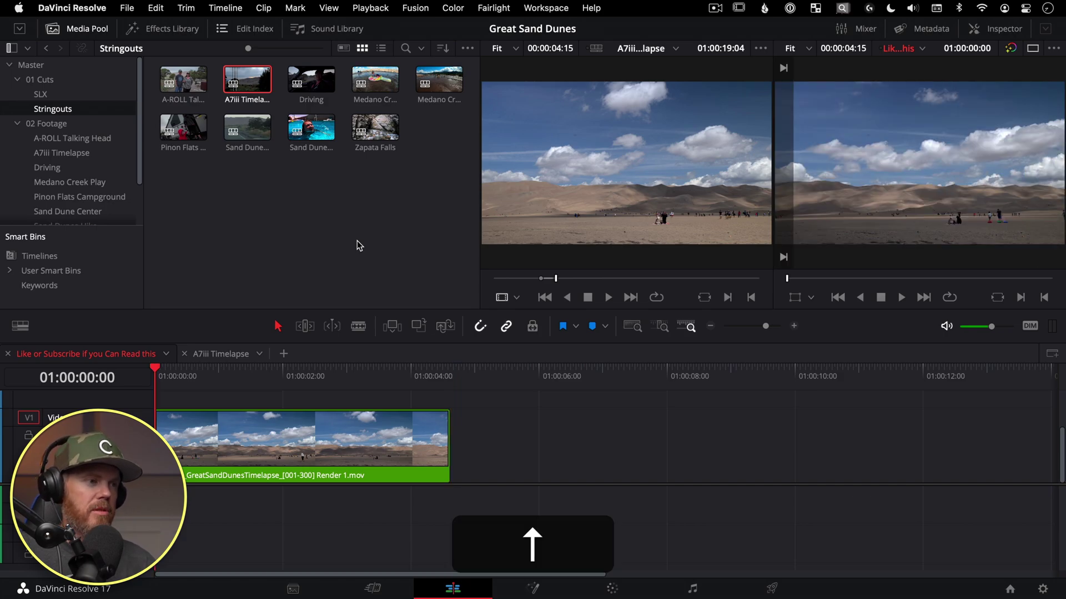
{"action": "key", "text": "F1"}
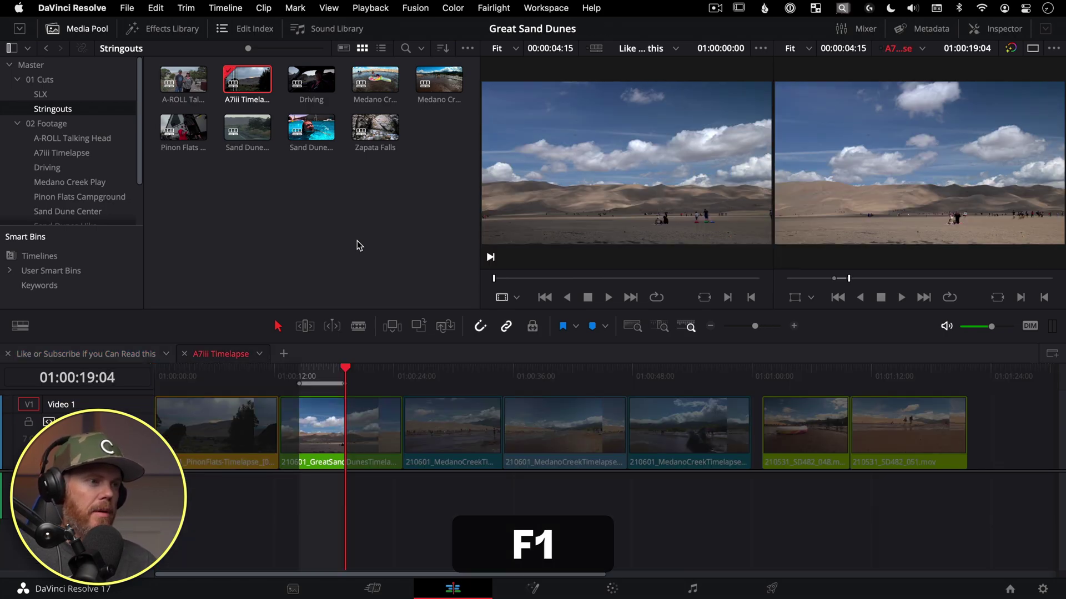
{"action": "key", "text": "Down"}
{"action": "key", "text": "Down"}
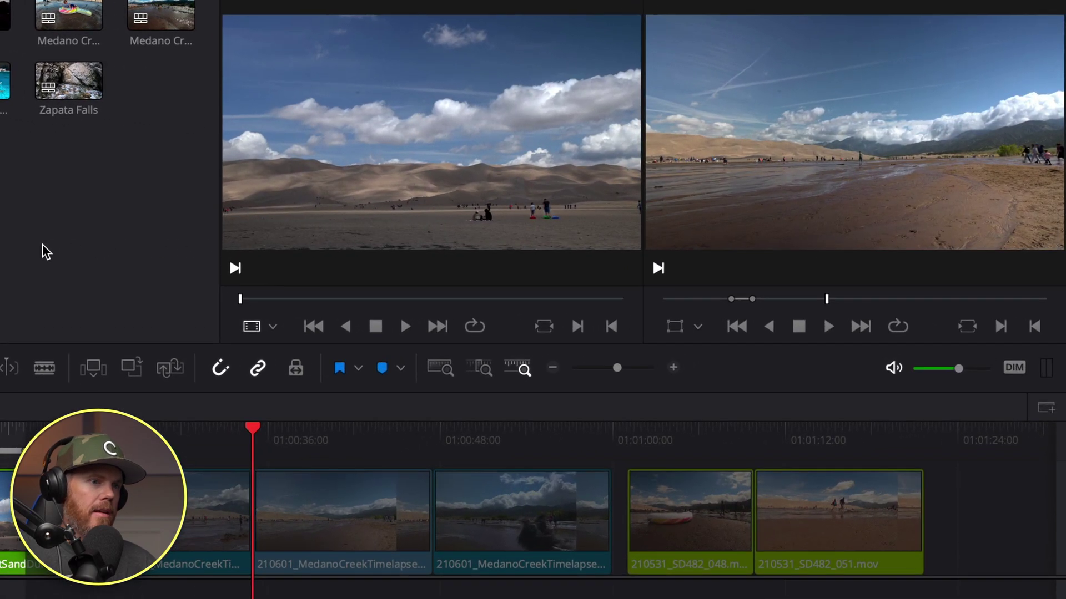
{"action": "key", "text": "Down"}
{"action": "key", "text": "Down"}
{"action": "key", "text": "Up"}
{"action": "key", "text": "l"}
{"action": "key", "text": "l"}
{"action": "key", "text": "l"}
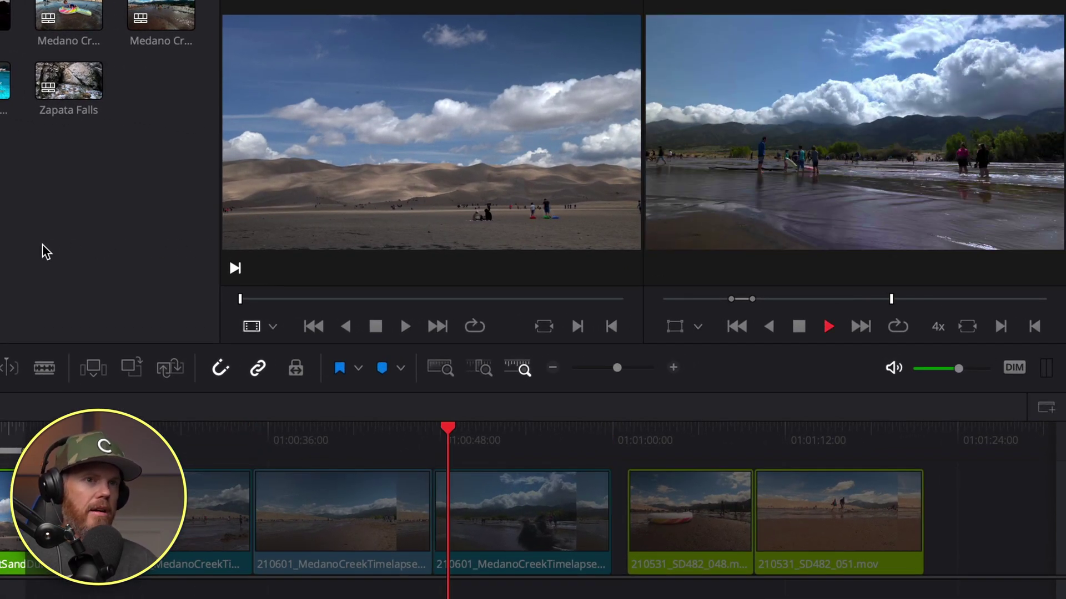
{"action": "key", "text": "Up"}
{"action": "key", "text": "Down"}
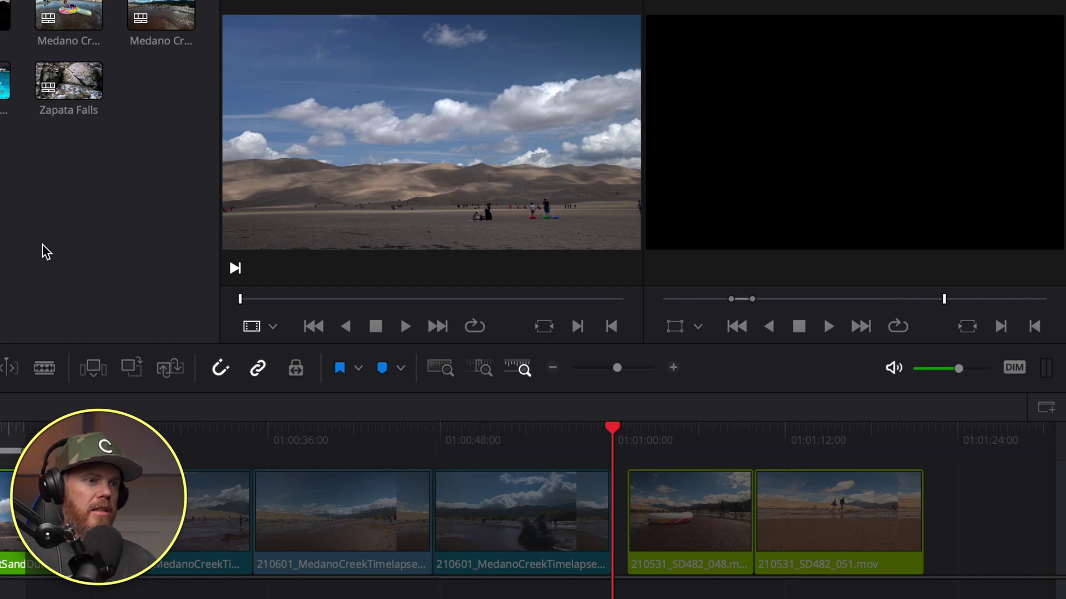
{"action": "key", "text": "Up"}
{"action": "key", "text": "x"}
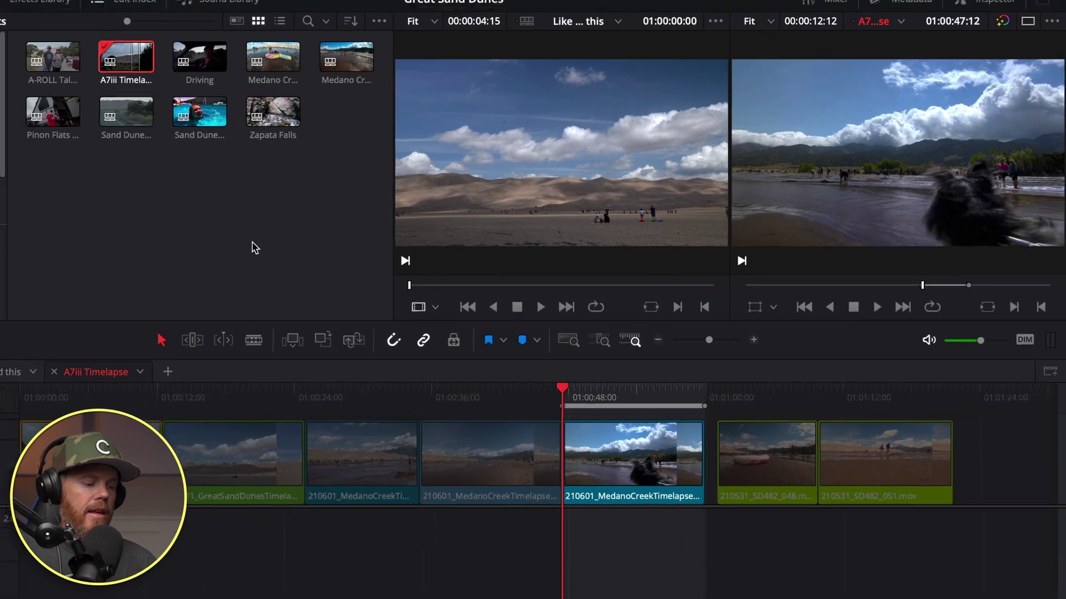
Step: Insert the Medano Creek clip at the start of the Like or Subscribe timeline and fit the edit
{"action": "key", "text": "F1"}
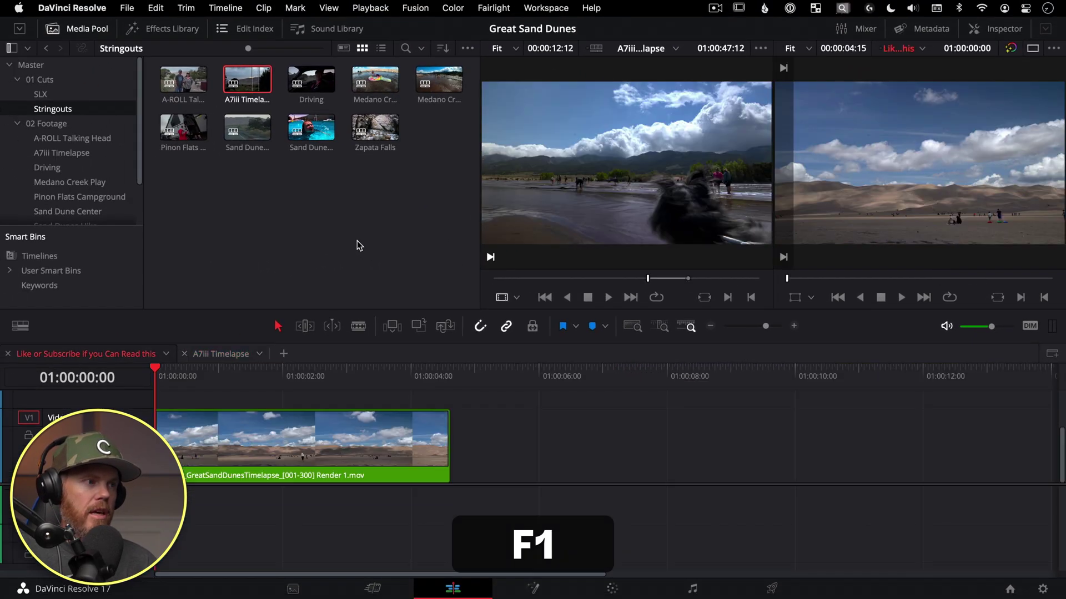
{"action": "key", "text": "Down"}
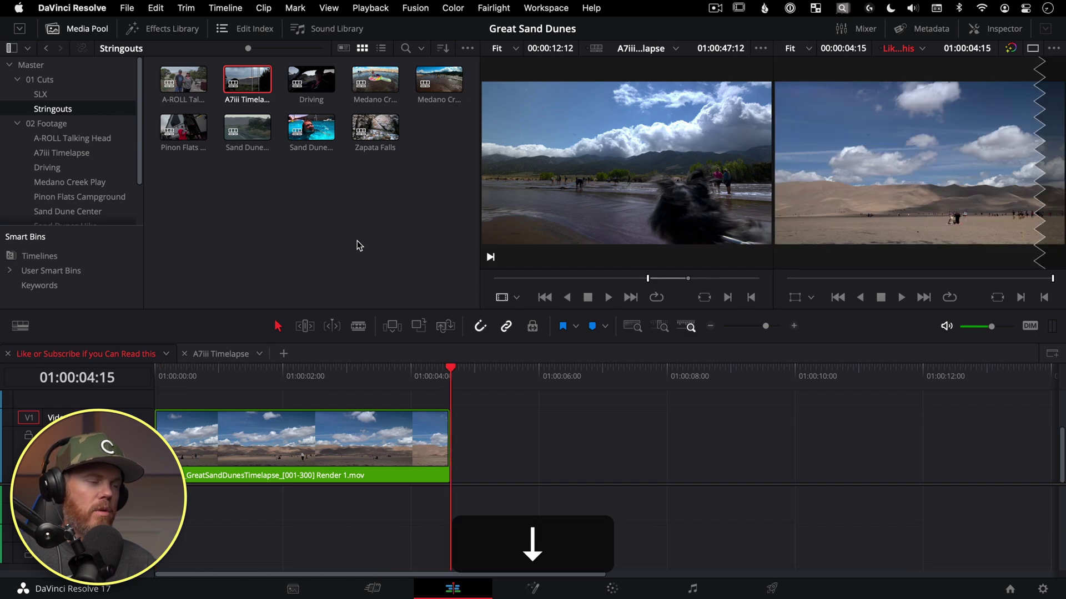
{"action": "key", "text": "Up"}
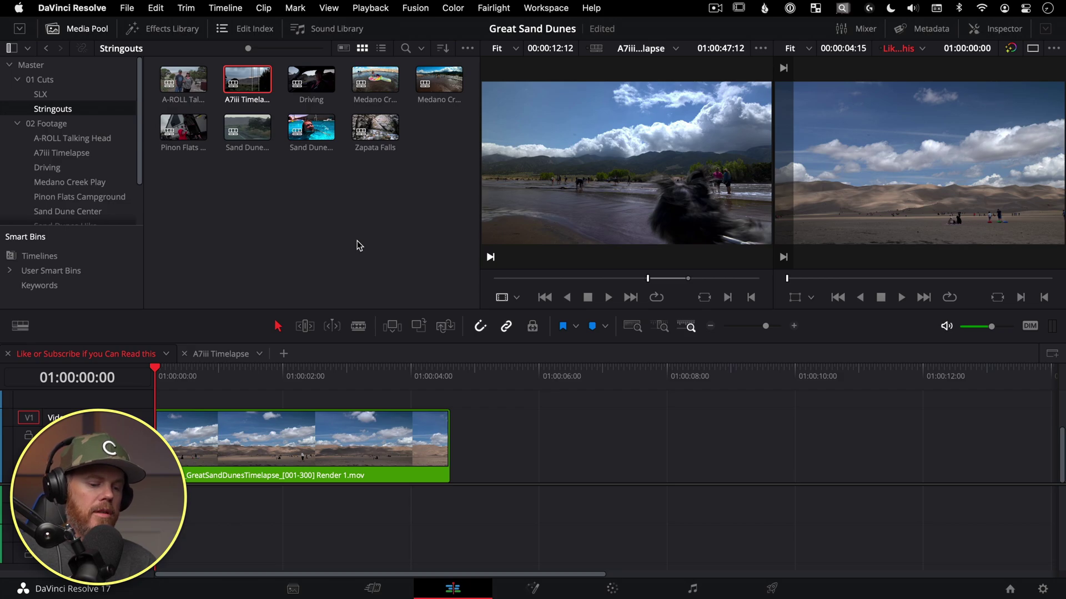
{"action": "key", "text": "F9"}
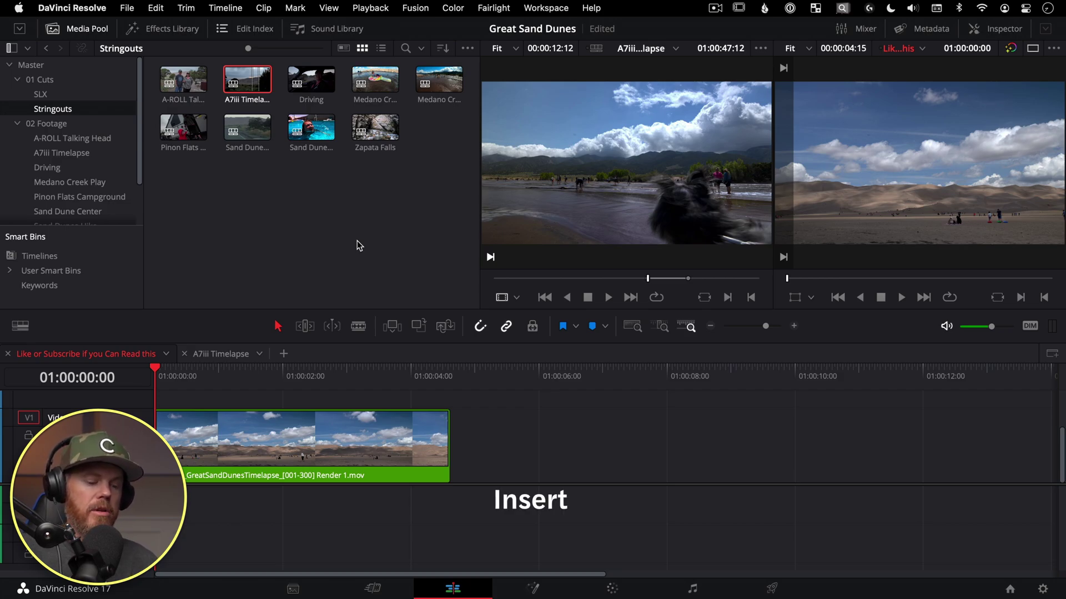
{"action": "key", "text": "F9"}
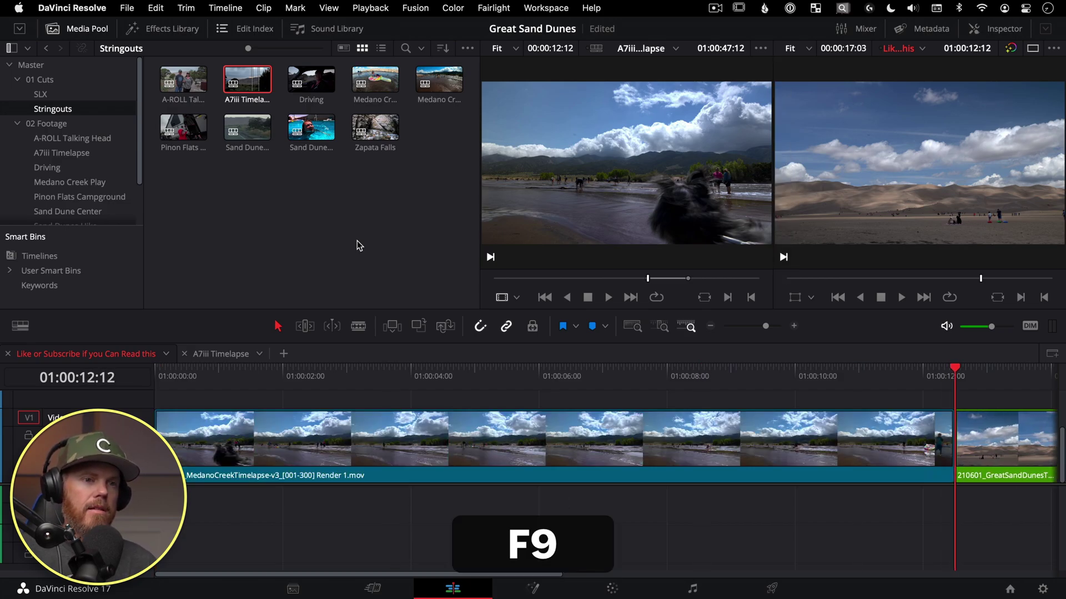
{"action": "key", "text": "shift+z"}
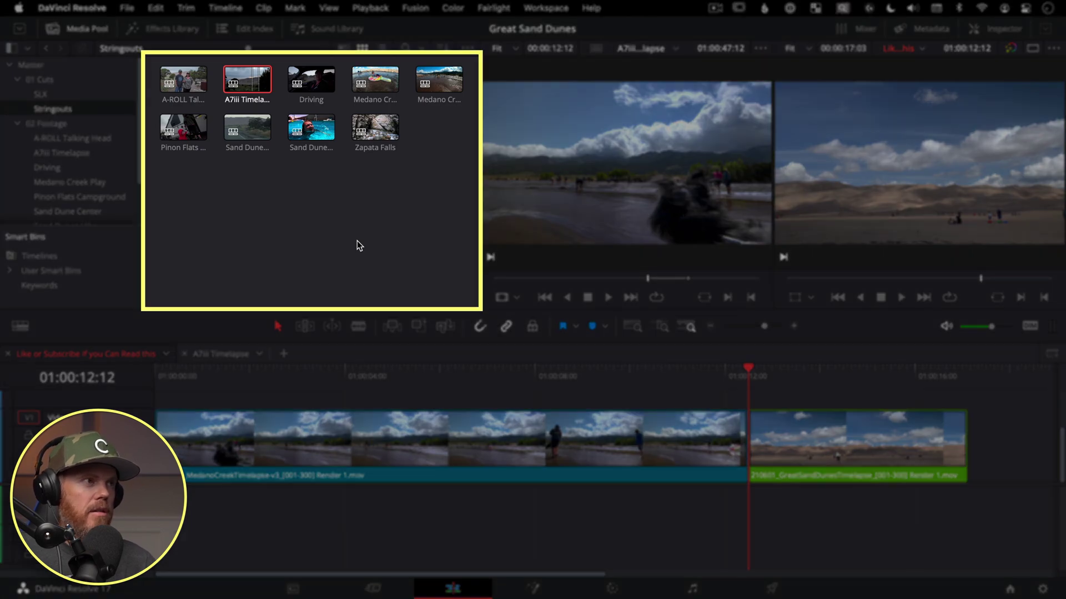
Step: Load the Sand Dunes Hike stringout as source and open it fitted in the timeline
{"action": "key", "text": "super+2"}
{"action": "key", "text": "super+Down"}
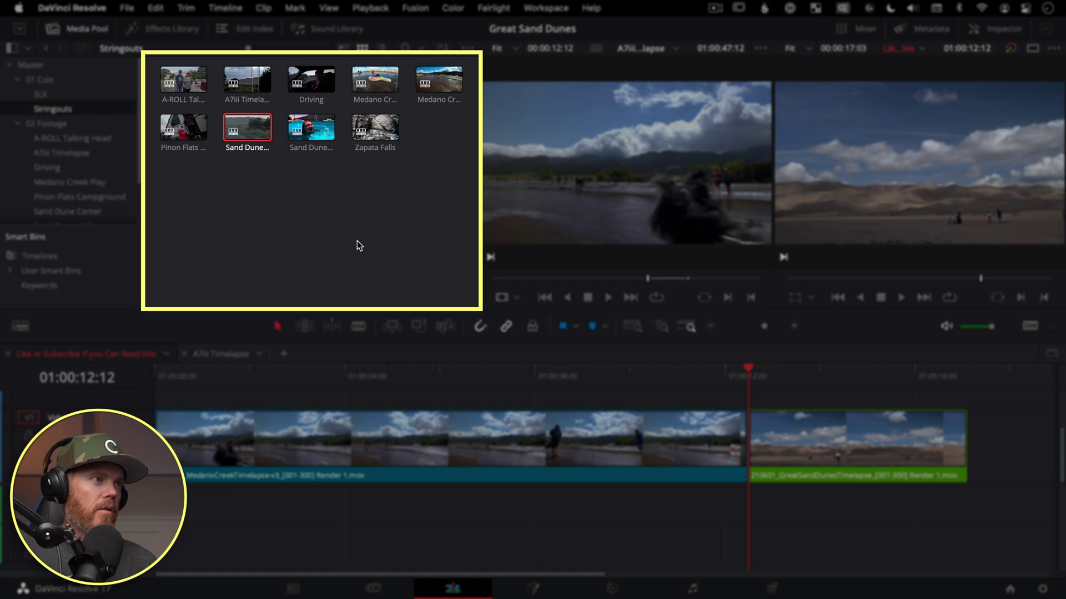
{"action": "key", "text": "Return"}
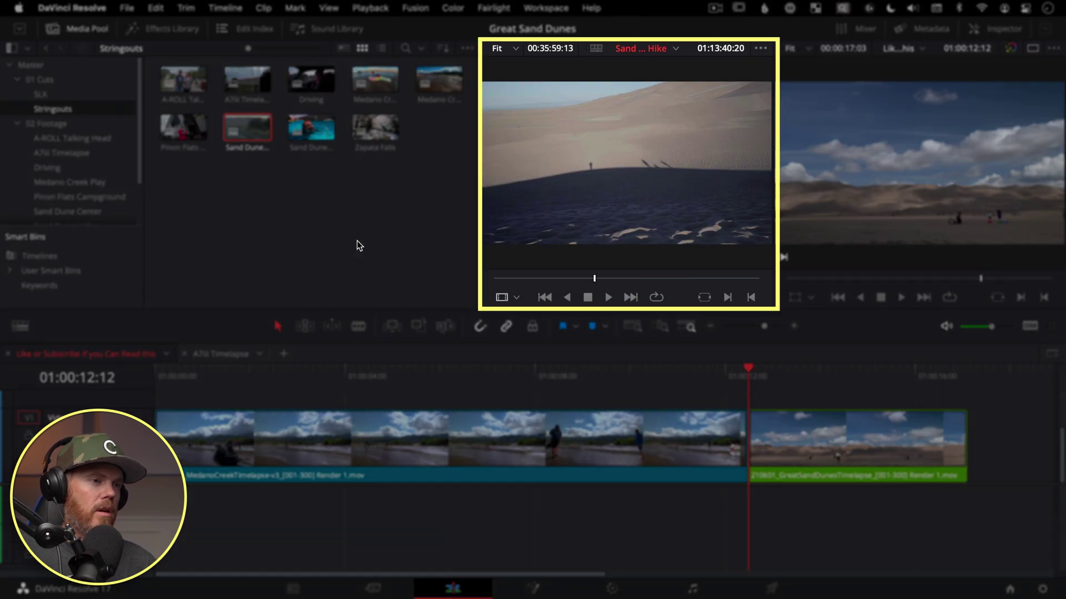
{"action": "key", "text": "F1"}
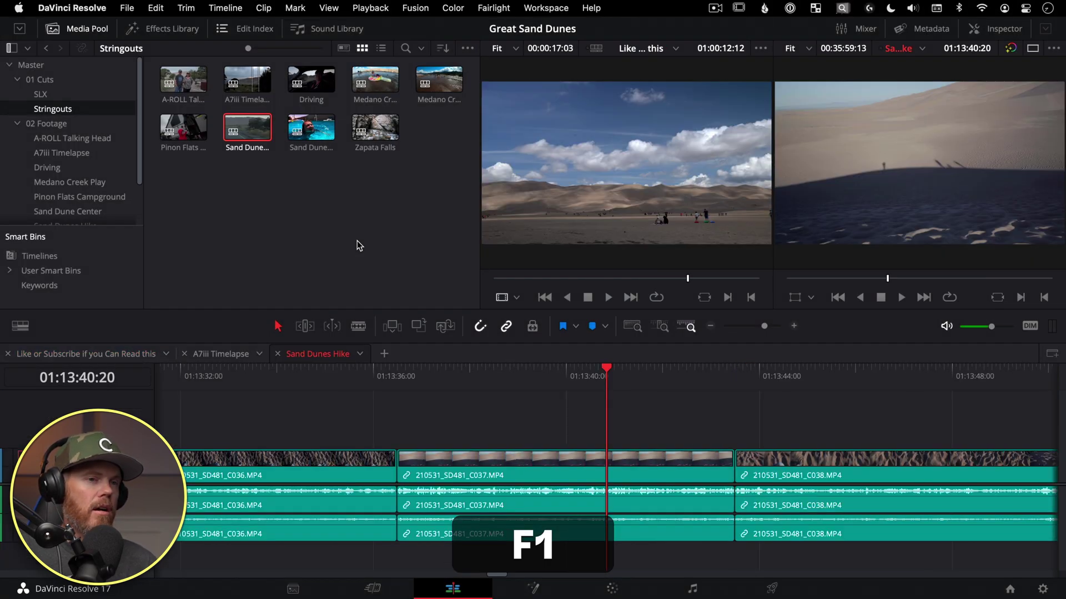
{"action": "key", "text": "Up"}
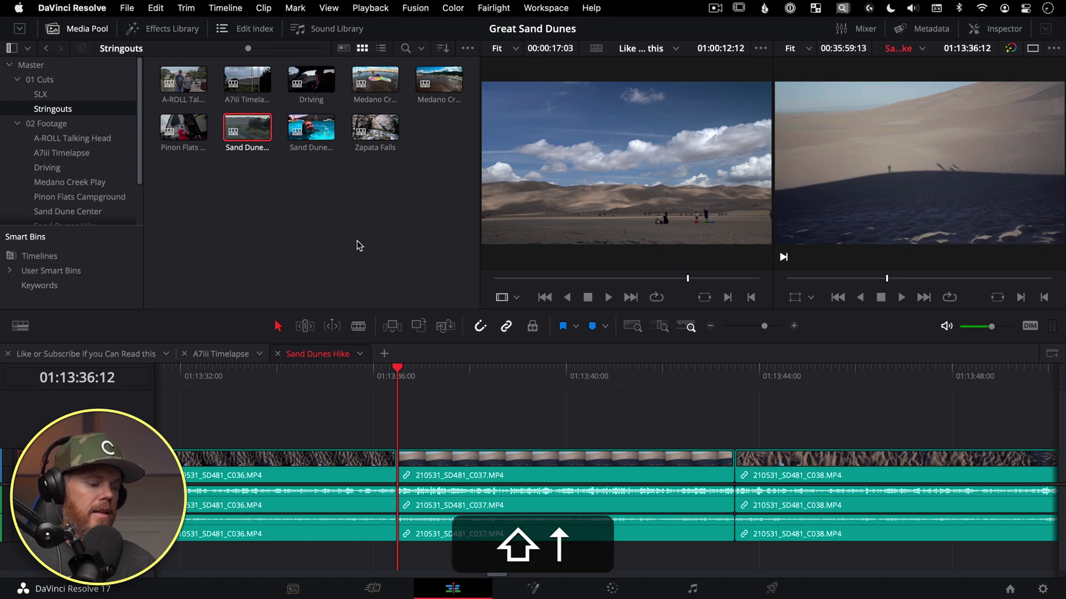
{"action": "key", "text": "shift+z"}
Step: Mark In and Out around the dune-hikers shot, ending at 01:13:07:02
{"action": "key", "text": "Up"}
{"action": "key", "text": "Up"}
{"action": "key", "text": "Up"}
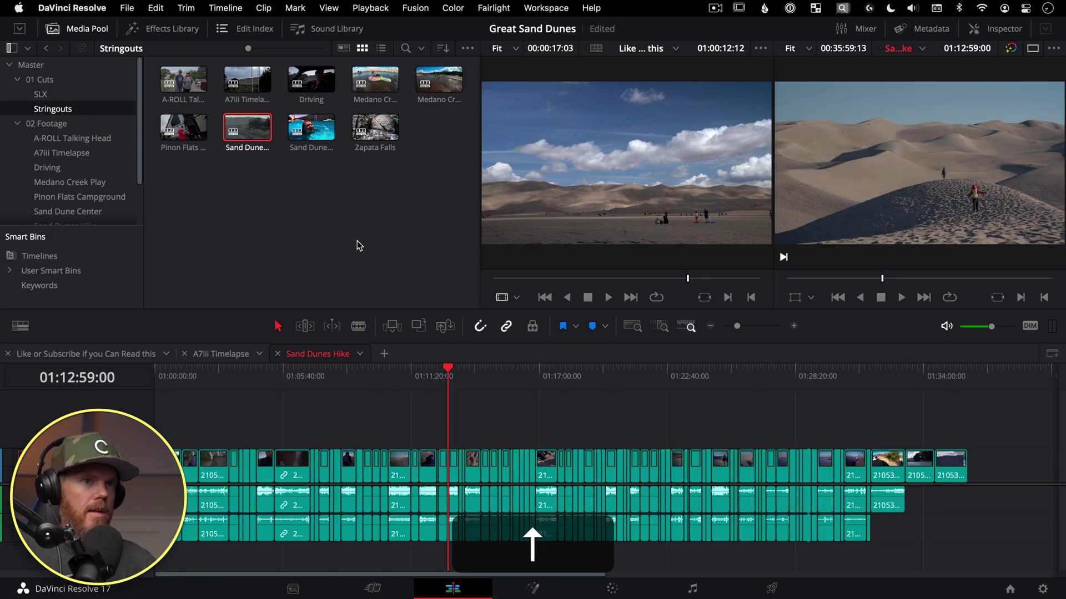
{"action": "key", "text": "Down"}
{"action": "key", "text": "l"}
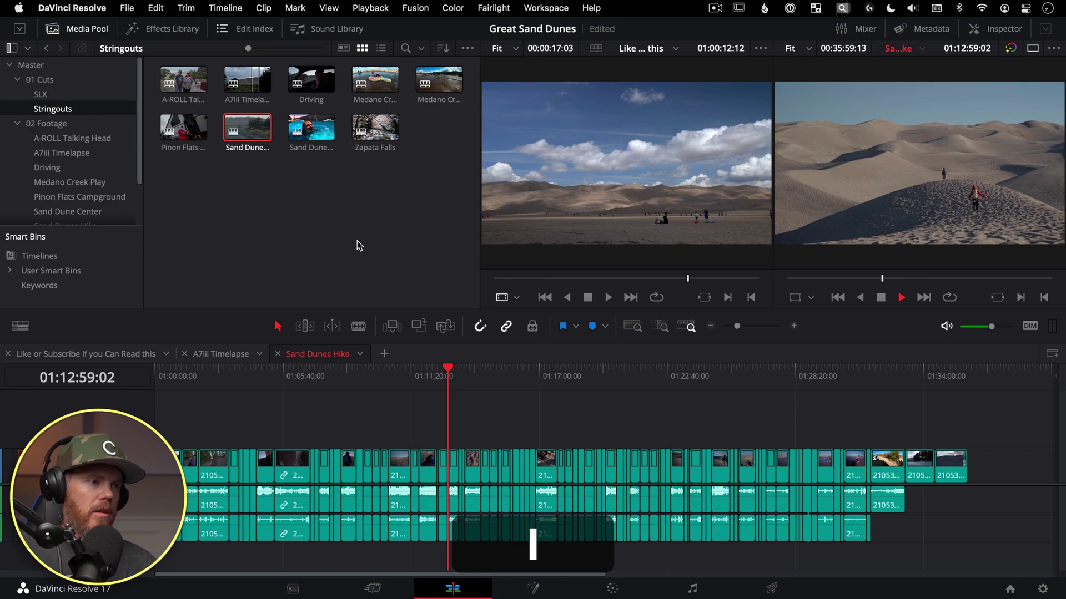
{"action": "key", "text": "l"}
{"action": "key", "text": "k"}
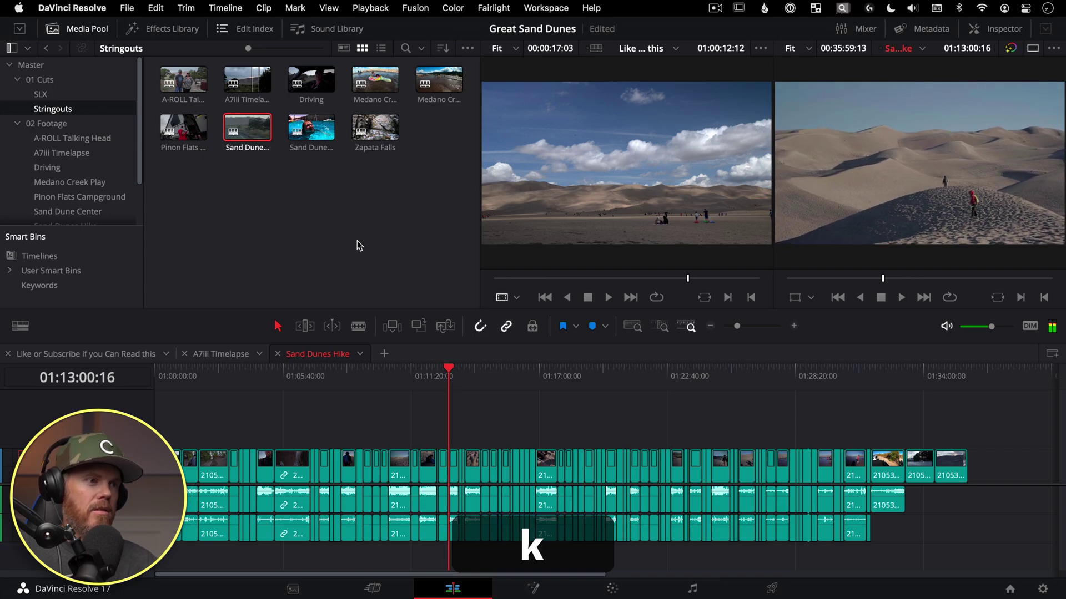
{"action": "key", "text": "i"}
{"action": "key", "text": "l"}
{"action": "key", "text": "l"}
{"action": "key", "text": "l"}
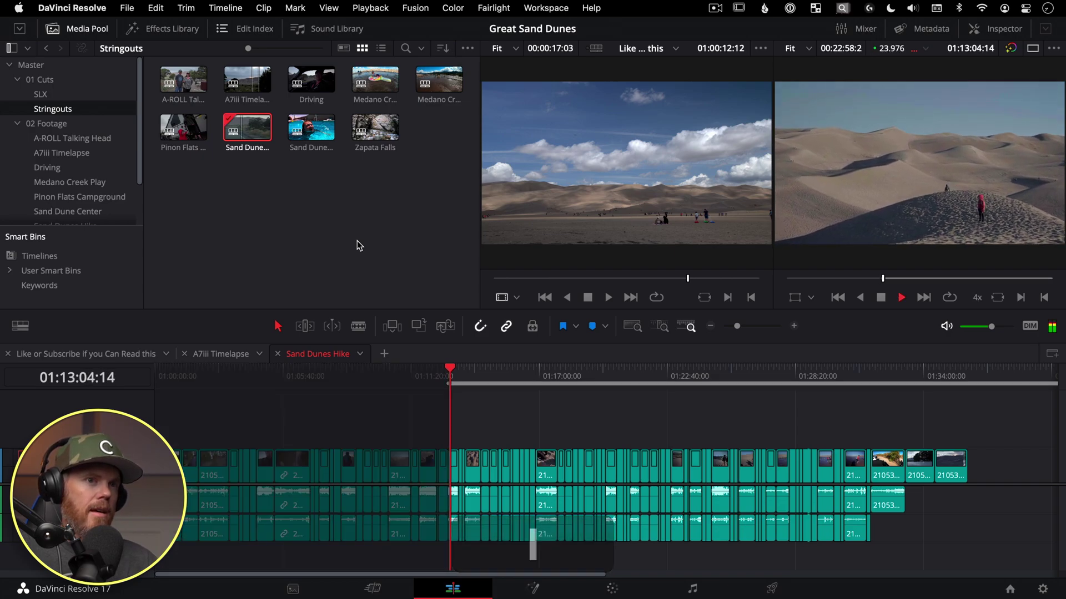
{"action": "key", "text": "k"}
{"action": "key", "text": "o"}
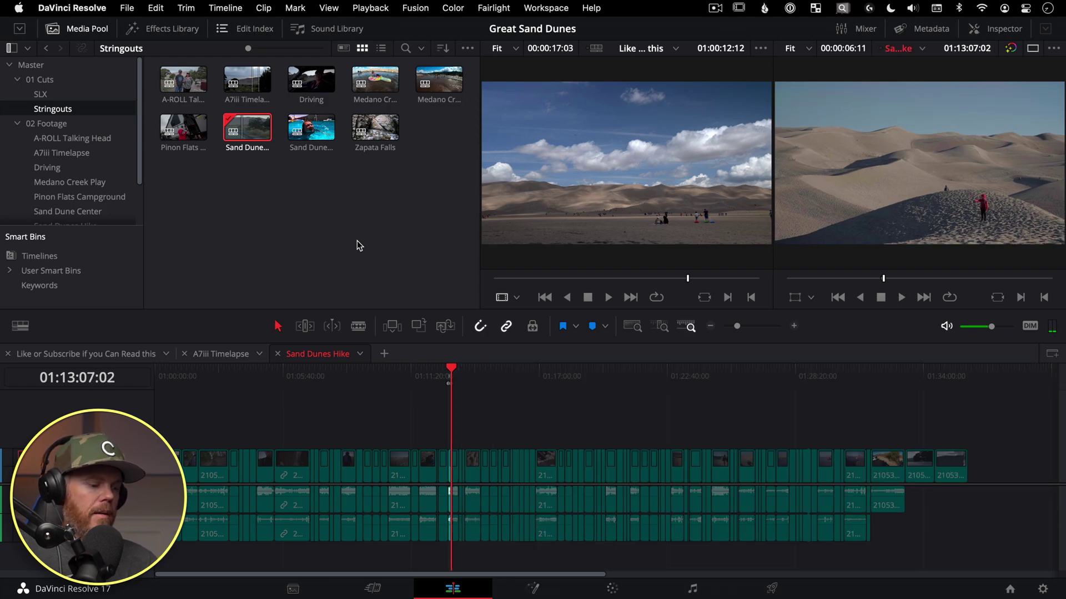
Step: Return to the Like or Subscribe timeline and park the playhead at 01:00:07:03
{"action": "key", "text": "F1"}
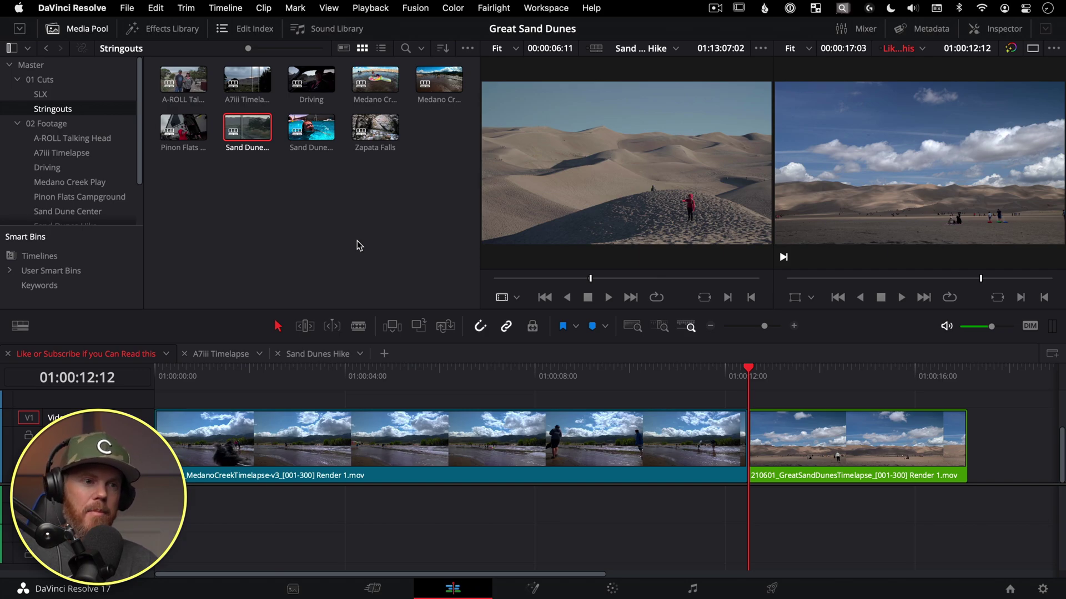
{"action": "key", "text": "j"}
{"action": "key", "text": "j"}
{"action": "key", "text": "j"}
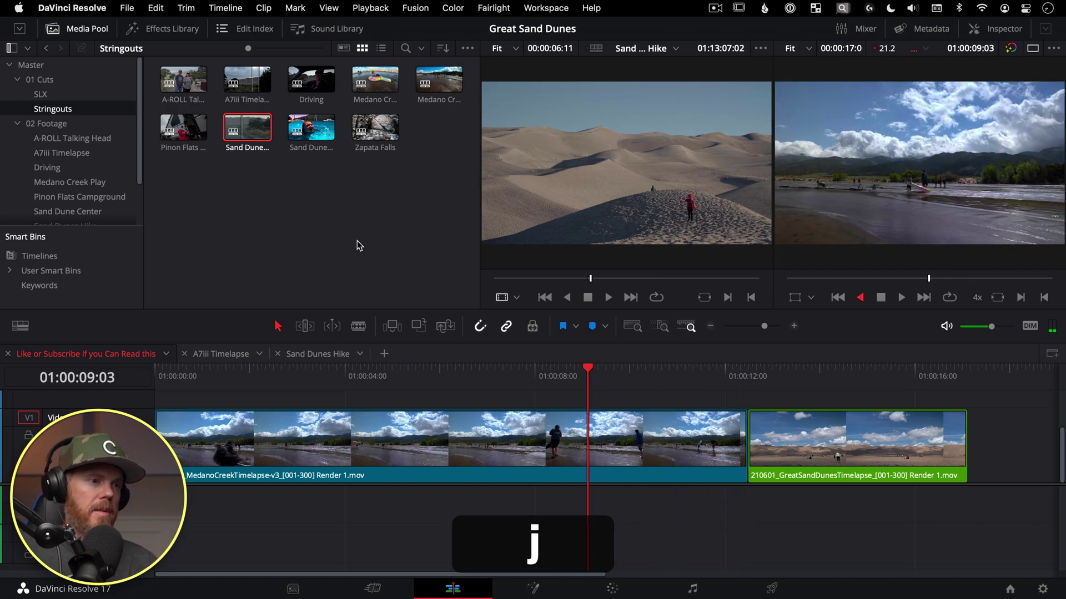
{"action": "key", "text": "k"}
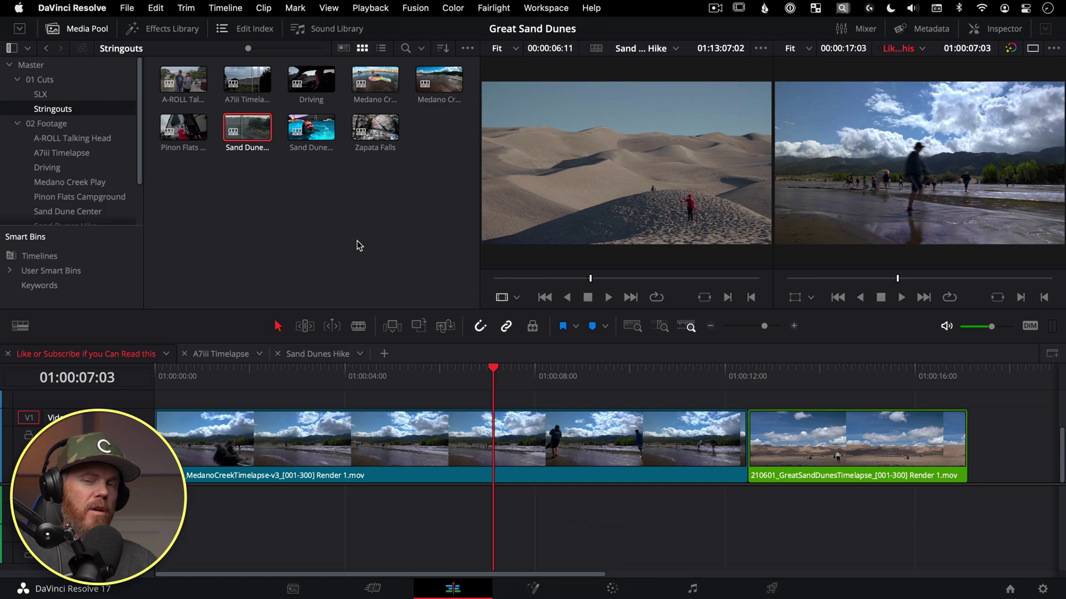
Step: Overwrite the marked hike shot at the playhead and check the new cut
{"action": "key", "text": "F1"}
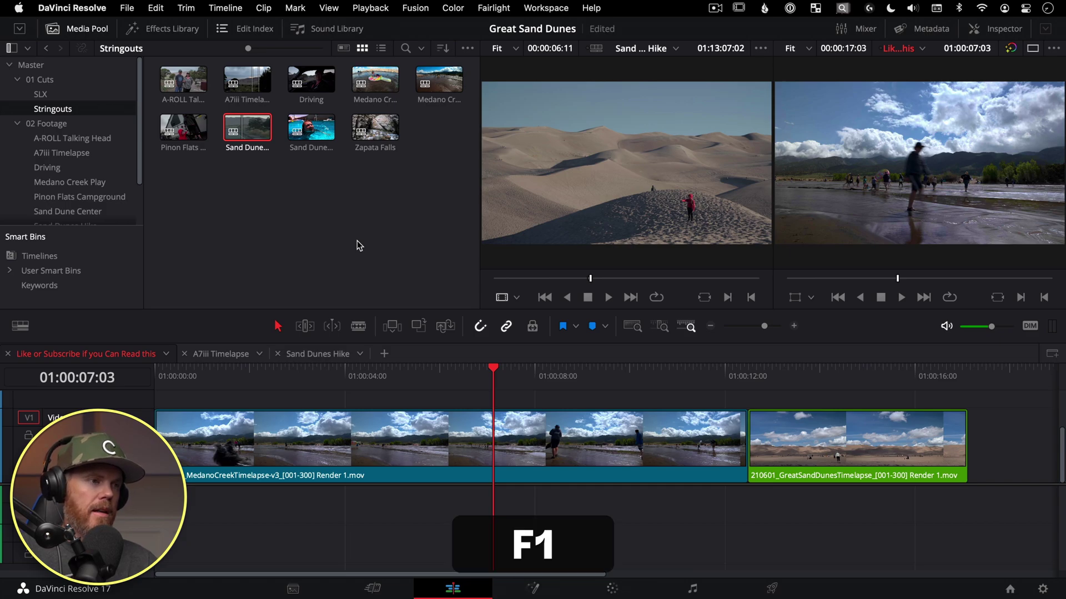
{"action": "key", "text": "F1"}
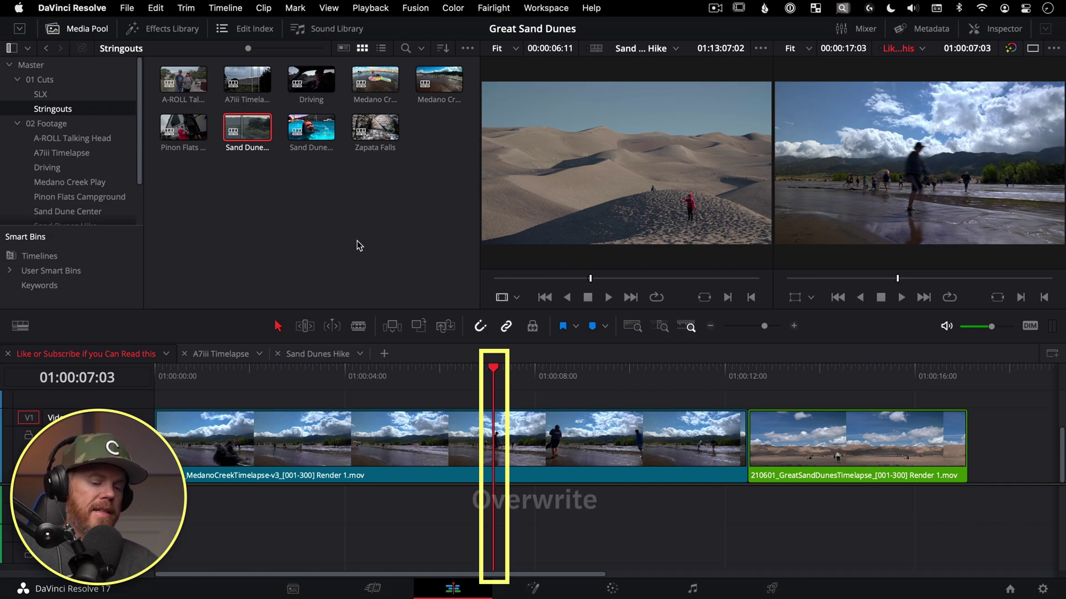
{"action": "key", "text": "F10"}
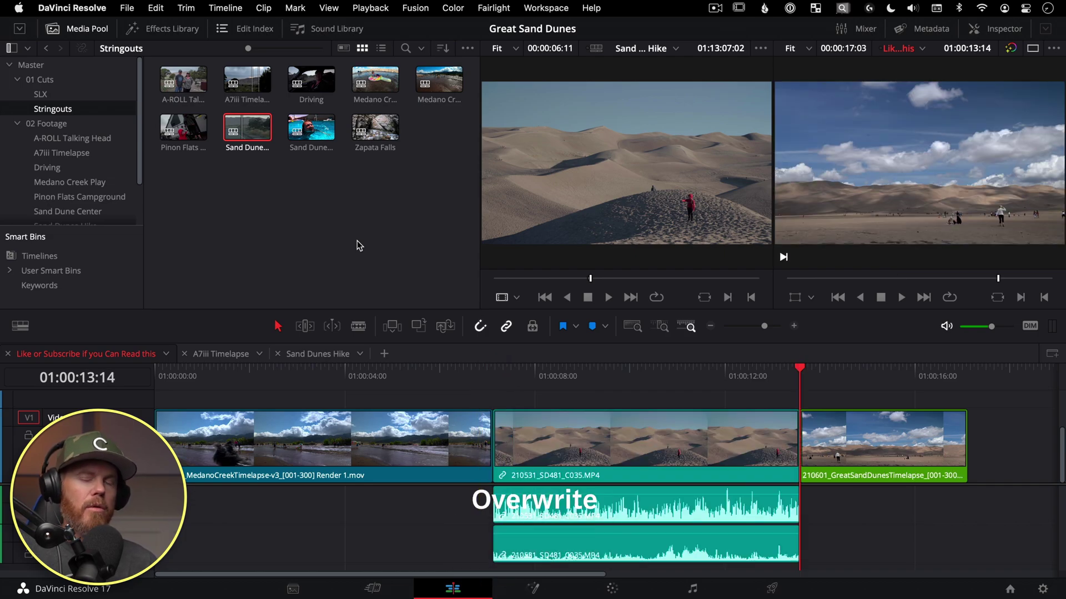
{"action": "key", "text": "Up"}
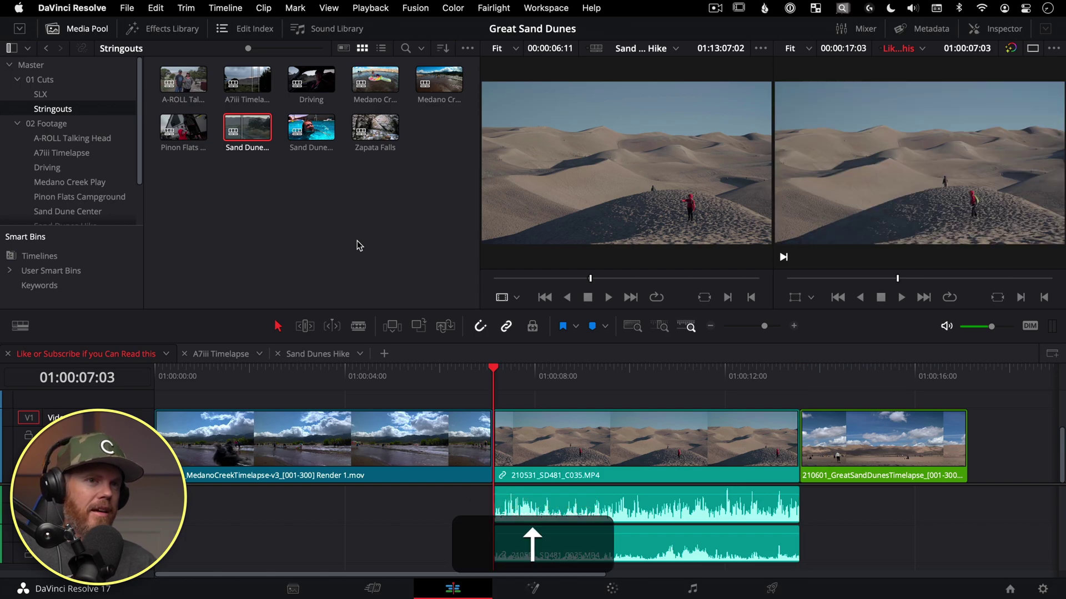
{"action": "key", "text": "Left"}
{"action": "key", "text": "Right"}
{"action": "key", "text": "Right"}
{"action": "key", "text": "Right"}
{"action": "key", "text": "Right"}
{"action": "key", "text": "Right"}
{"action": "key", "text": "Right"}
{"action": "key", "text": "Right"}
{"action": "key", "text": "Right"}
{"action": "key", "text": "Right"}
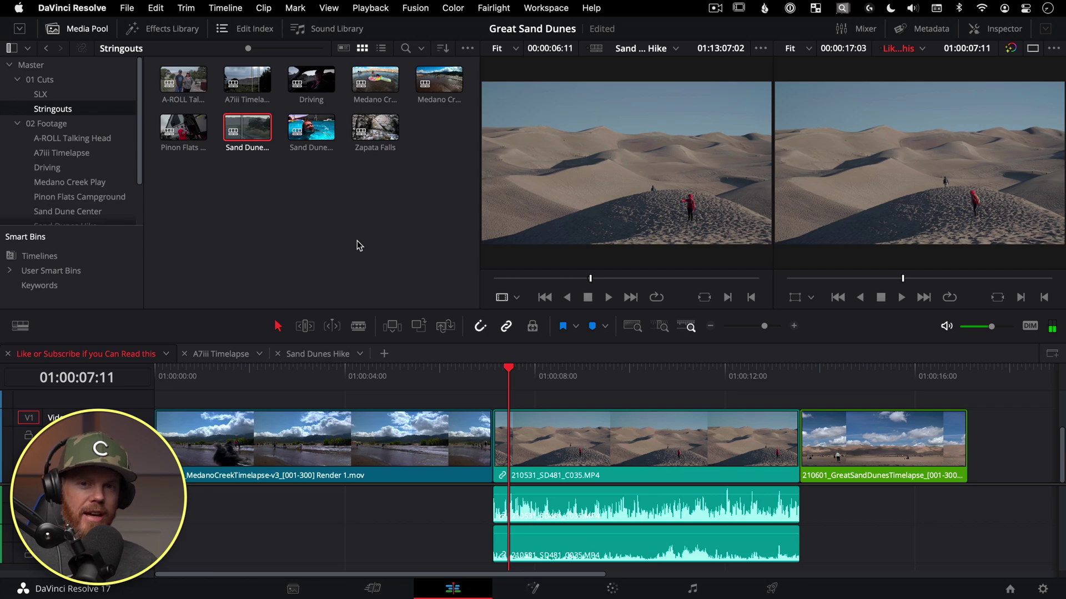
{"action": "key", "text": "Down"}
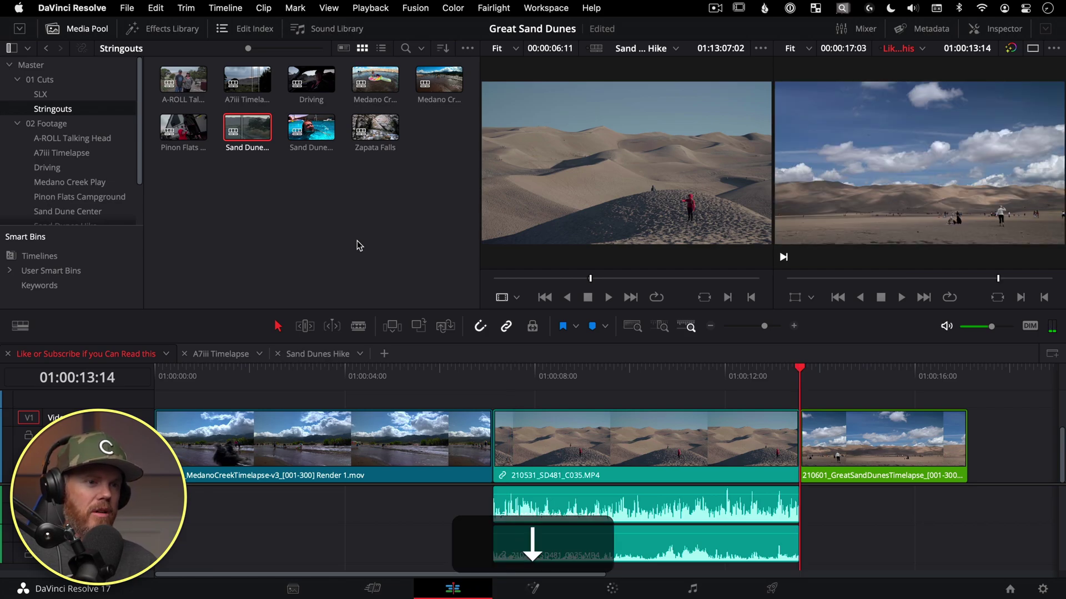
{"action": "key", "text": "Up"}
{"action": "key", "text": "Up"}
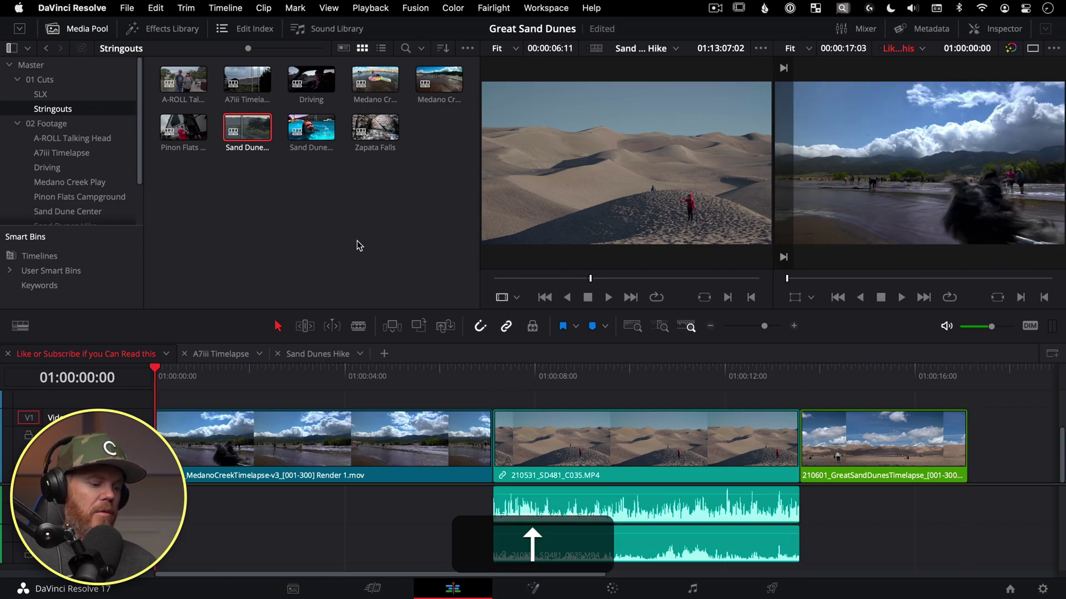
Step: Load the Sand Dunes Hike stringout parked on the two hikers as source, then go to the Cut page
{"action": "key", "text": "F1"}
{"action": "key", "text": "Down"}
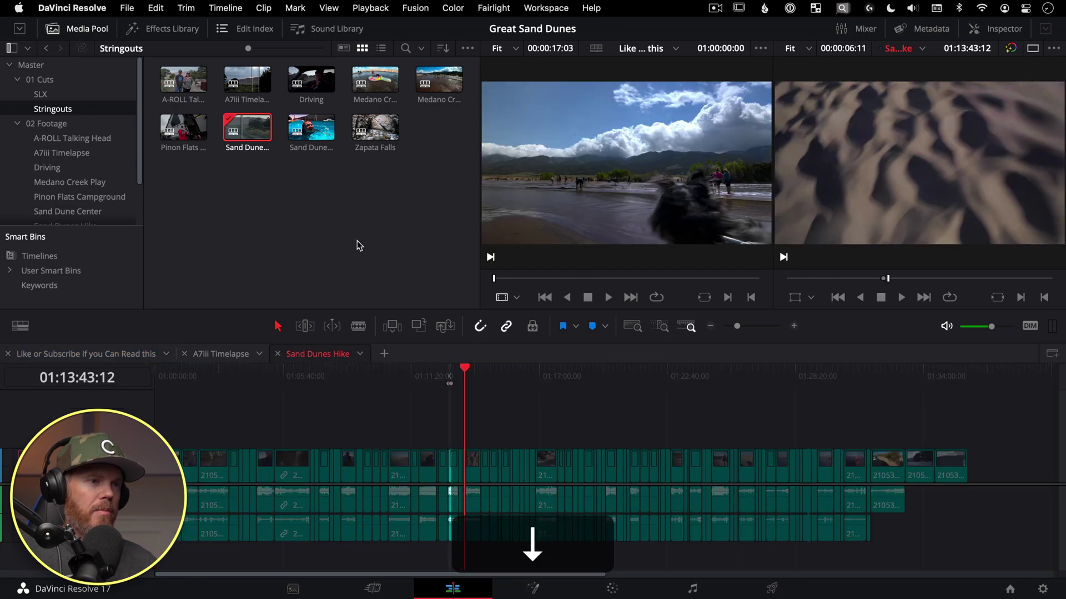
{"action": "key", "text": "Down"}
{"action": "key", "text": "Down"}
{"action": "key", "text": "Down"}
{"action": "key", "text": "Down"}
{"action": "key", "text": "Down"}
{"action": "key", "text": "Down"}
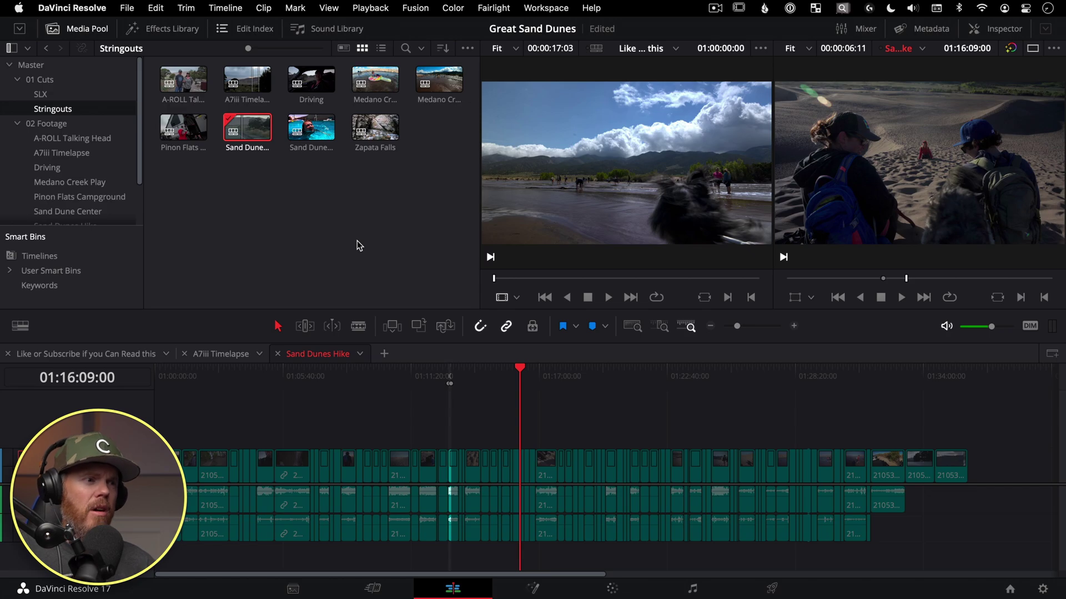
{"action": "key", "text": "F1"}
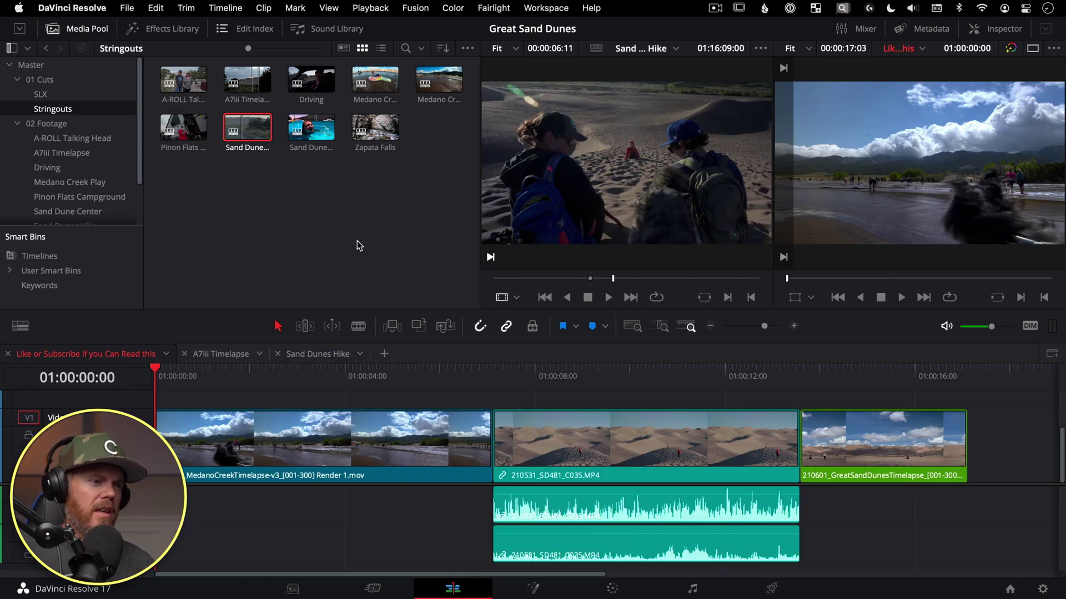
{"action": "key", "text": "shift+3"}
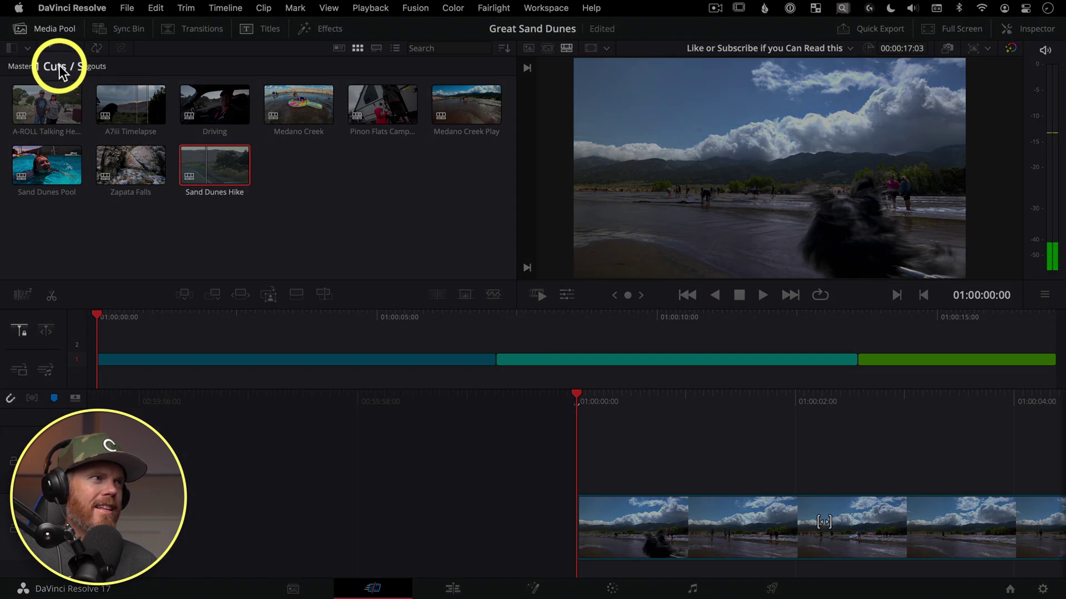
Step: Open Master > 02 Footage > Driving as a source tape at the truck clip, then return to Edit
{"action": "left_click", "coordinate": [42, 67]}
{"action": "left_click", "coordinate": [25, 67]}
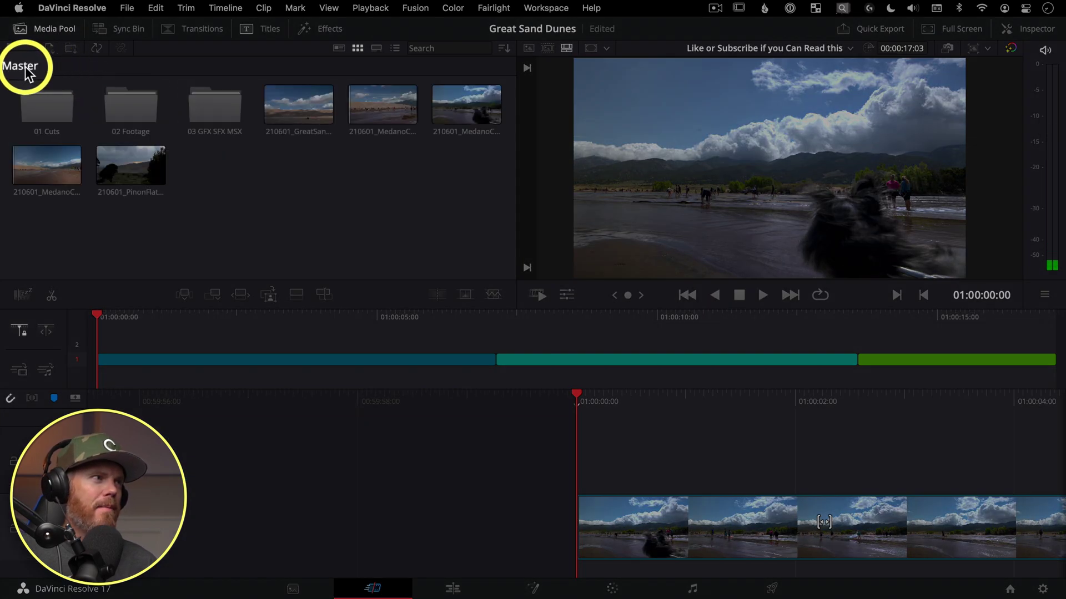
{"action": "double_click", "coordinate": [133, 98]}
{"action": "double_click", "coordinate": [133, 98]}
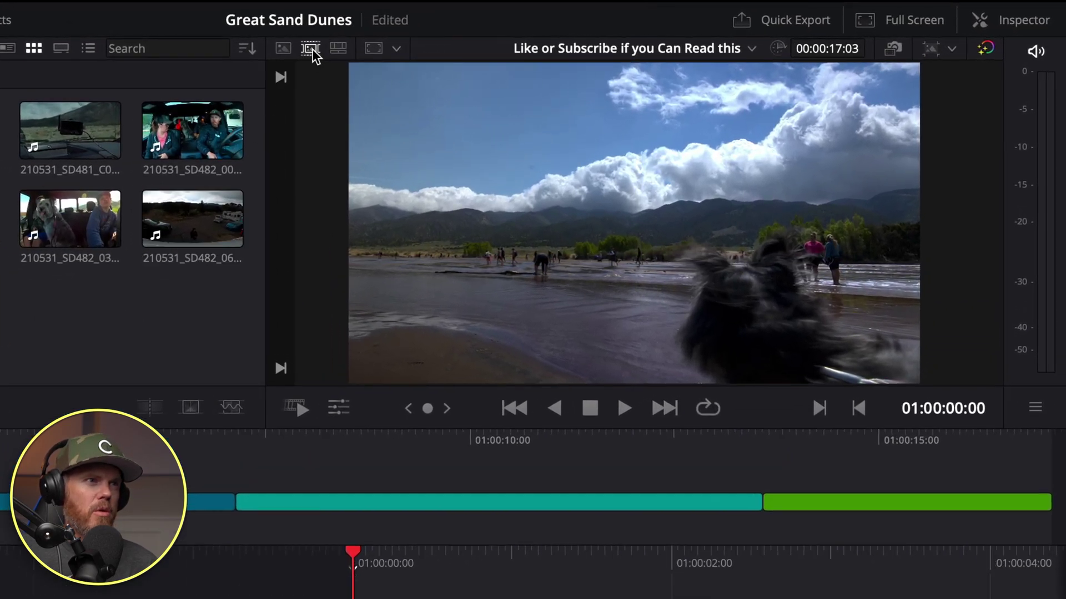
{"action": "left_click", "coordinate": [365, 48]}
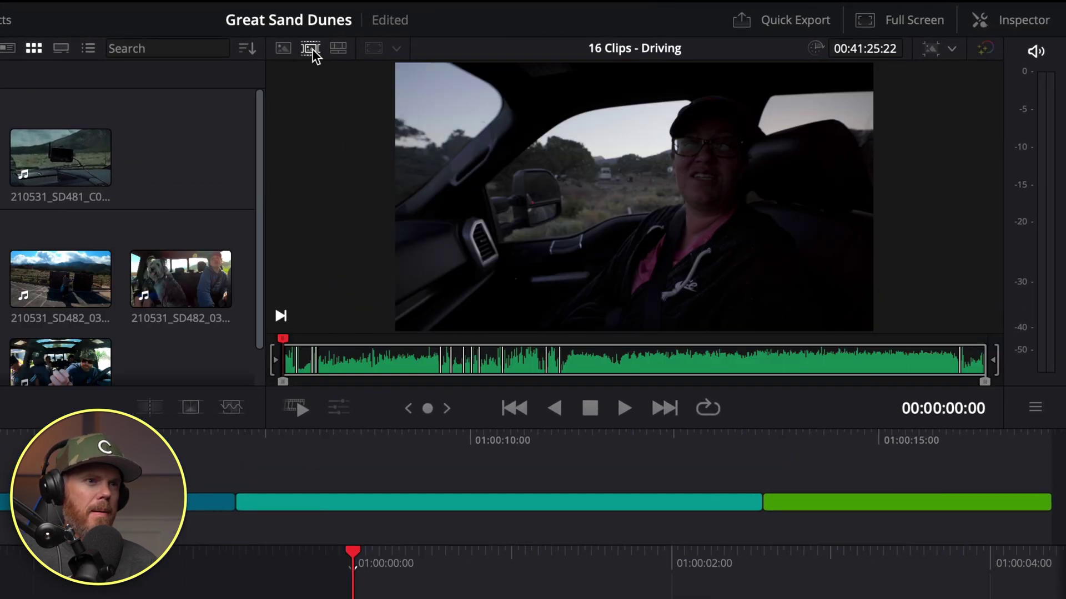
{"action": "left_click", "coordinate": [432, 361]}
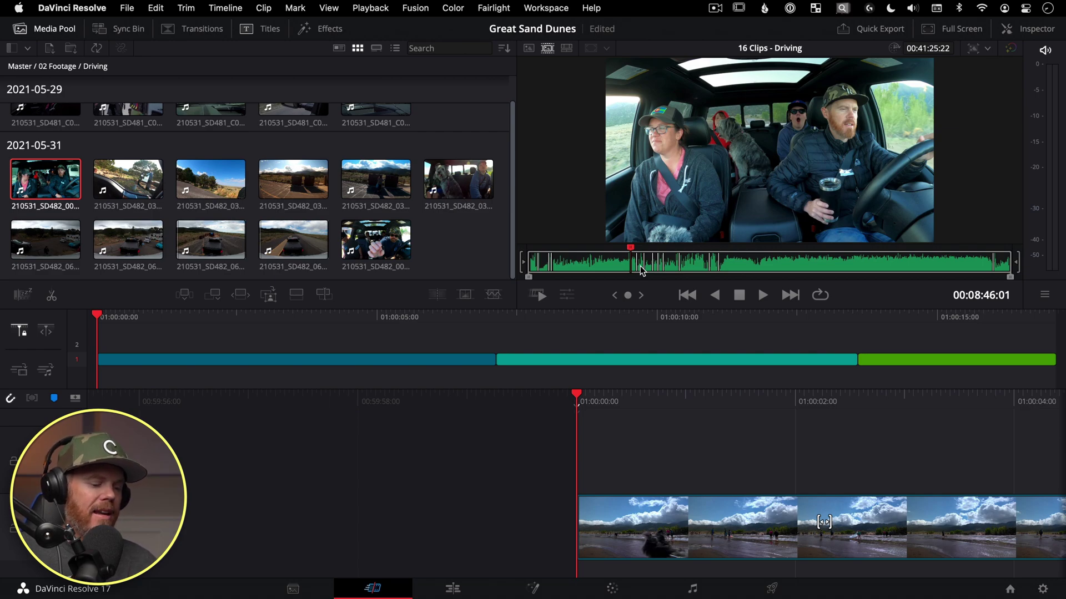
{"action": "key", "text": "shift+4"}
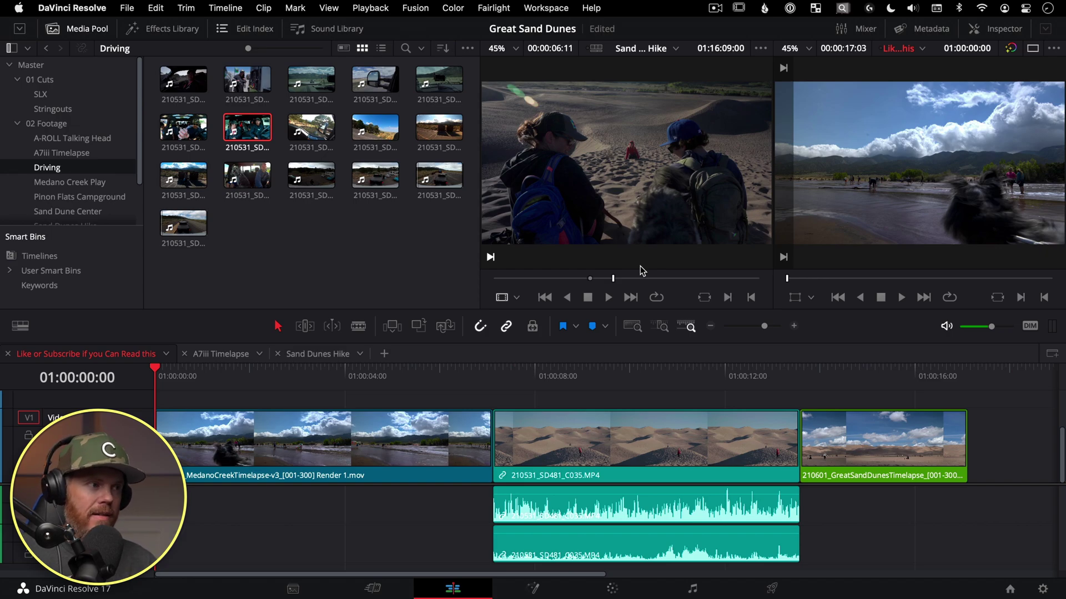
Step: On the A7iii Timelapse timeline, clear the In/Out range and preview the last clips
{"action": "left_click", "coordinate": [200, 356]}
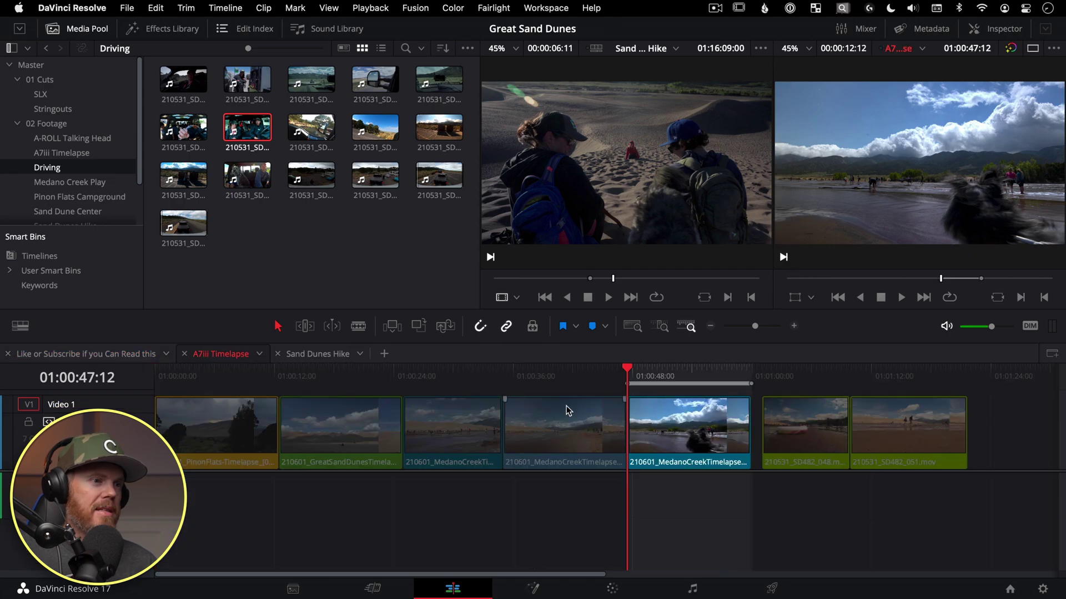
{"action": "left_click_drag", "start_coordinate": [648, 381], "coordinate": [670, 378]}
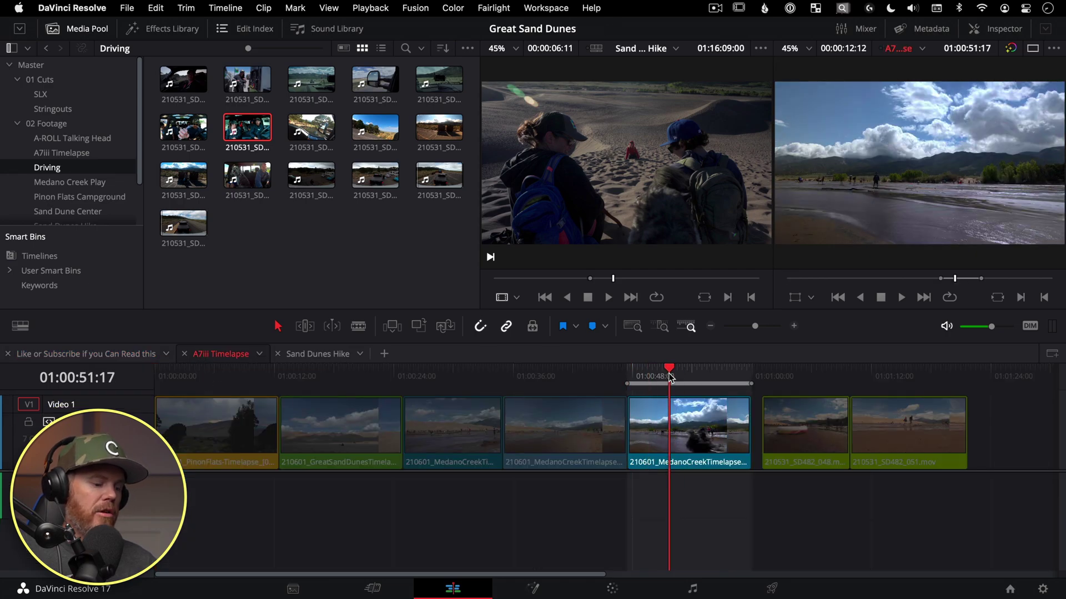
{"action": "key", "text": "alt+x"}
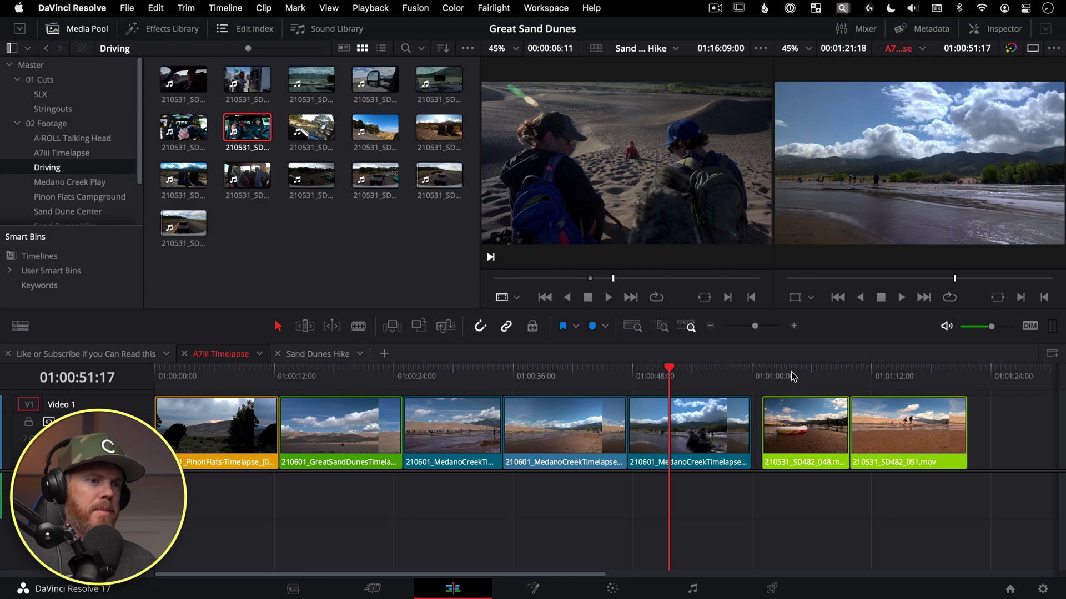
{"action": "left_click", "coordinate": [810, 378]}
{"action": "left_click_drag", "start_coordinate": [810, 378], "coordinate": [682, 380]}
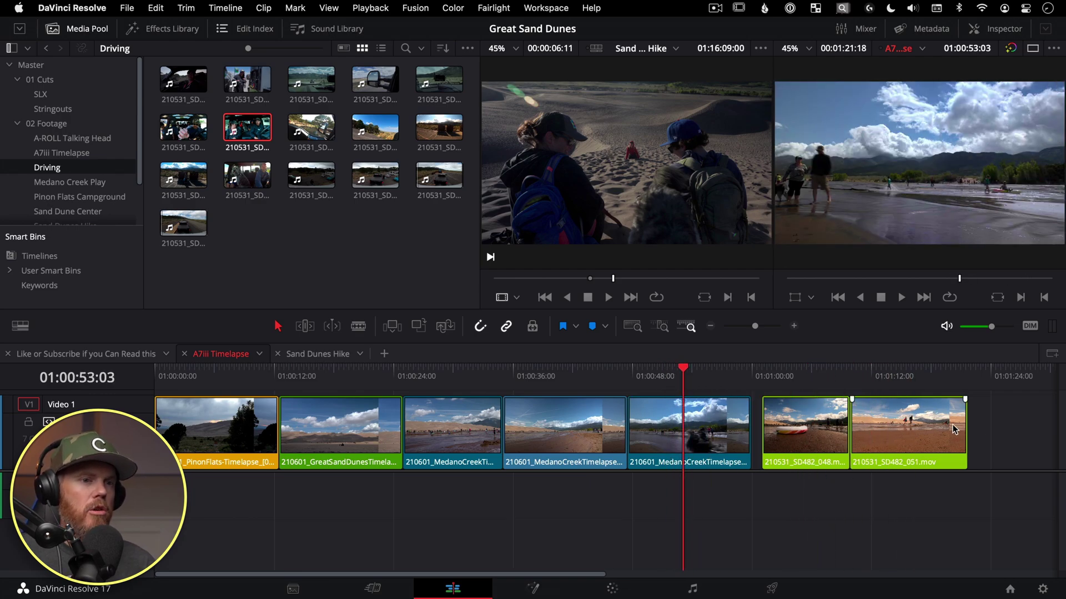
Step: Shift the last two clips later and trim their ends, leaving gaps between them
{"action": "left_click_drag", "start_coordinate": [999, 418], "coordinate": [824, 441]}
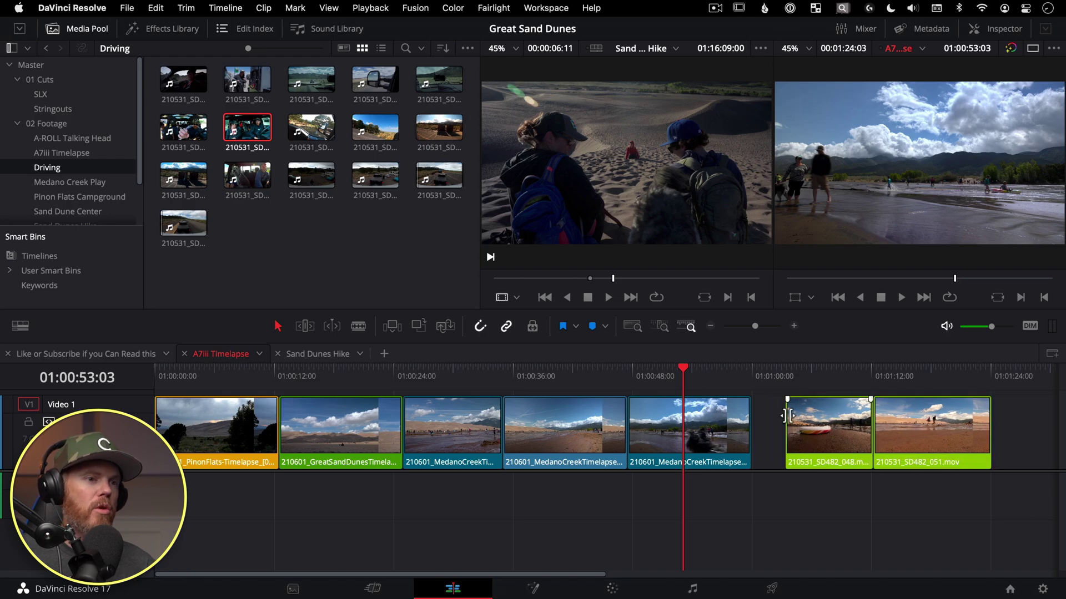
{"action": "left_click_drag", "start_coordinate": [787, 411], "coordinate": [807, 416]}
{"action": "left_click_drag", "start_coordinate": [870, 422], "coordinate": [905, 422]}
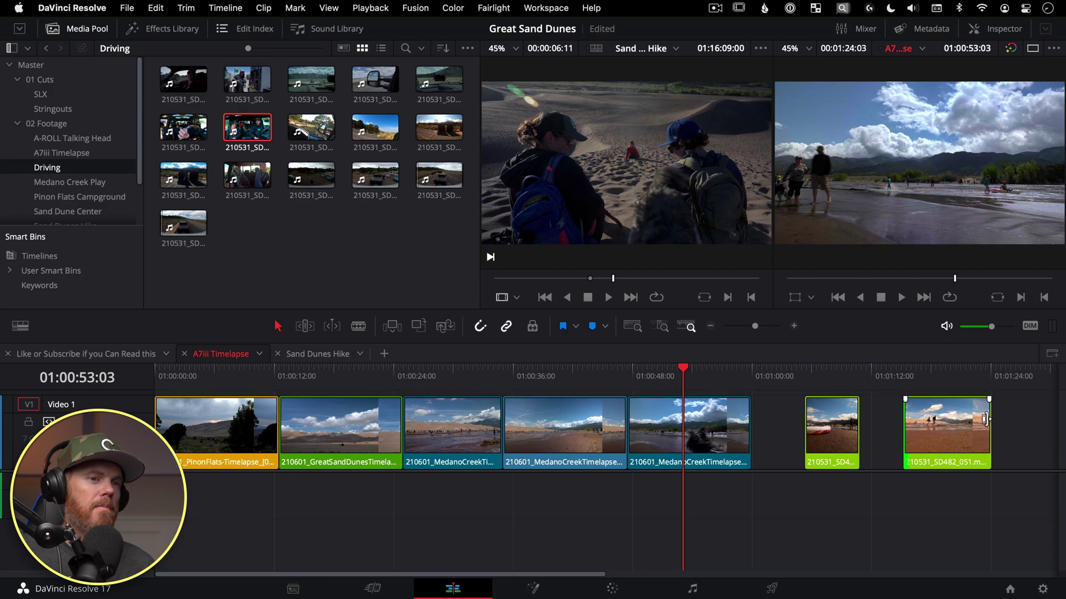
{"action": "left_click_drag", "start_coordinate": [989, 420], "coordinate": [963, 420]}
{"action": "left_click", "coordinate": [925, 411]}
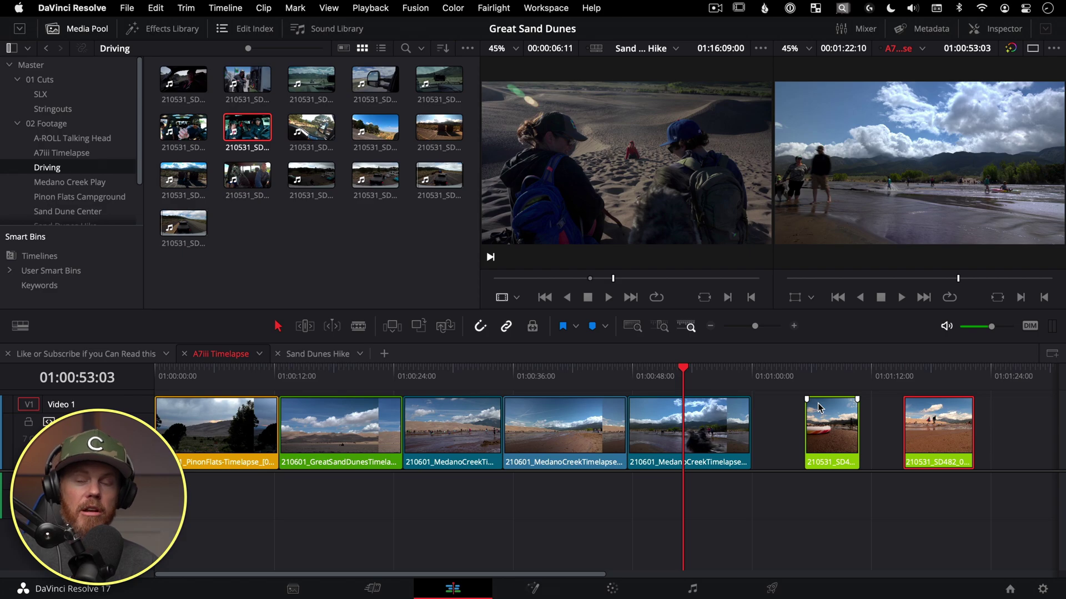
Step: Add a marker on the Medano Creek clip
{"action": "left_click_drag", "start_coordinate": [754, 382], "coordinate": [776, 378]}
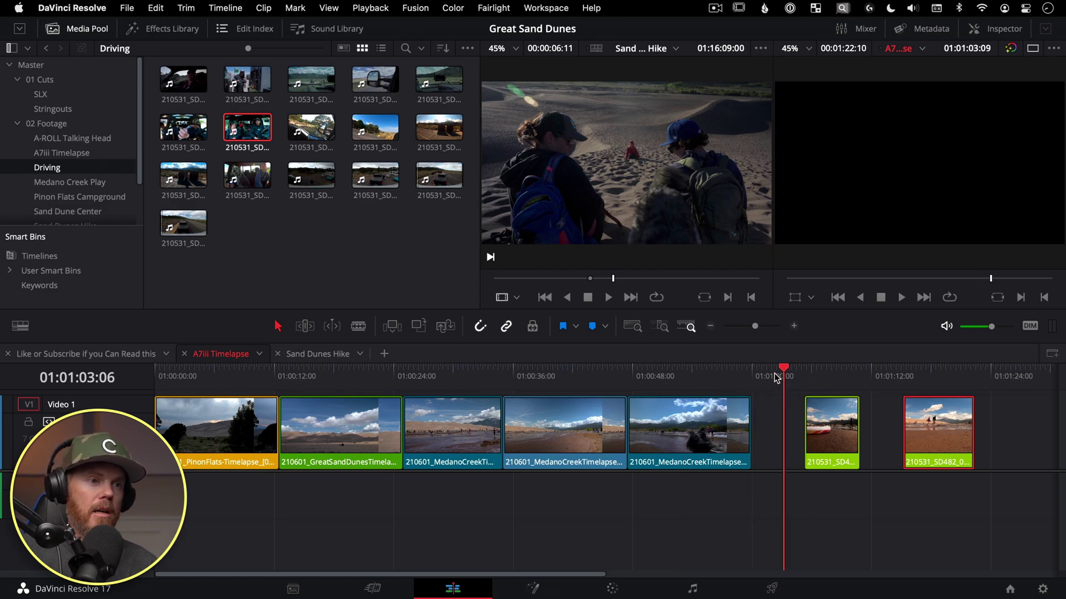
{"action": "left_click", "coordinate": [788, 410]}
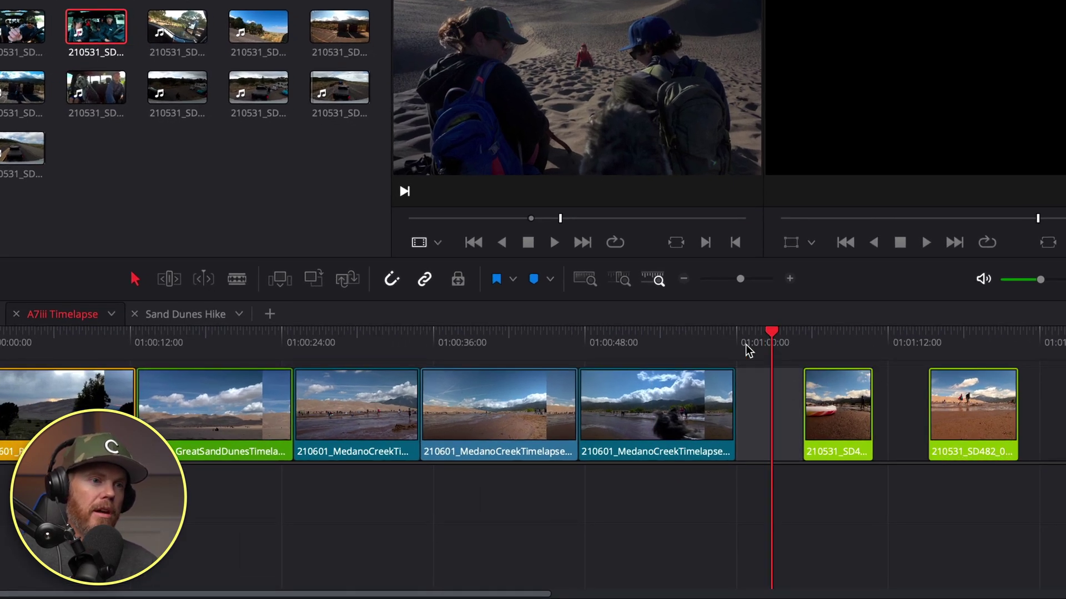
{"action": "left_click_drag", "start_coordinate": [748, 351], "coordinate": [597, 352]}
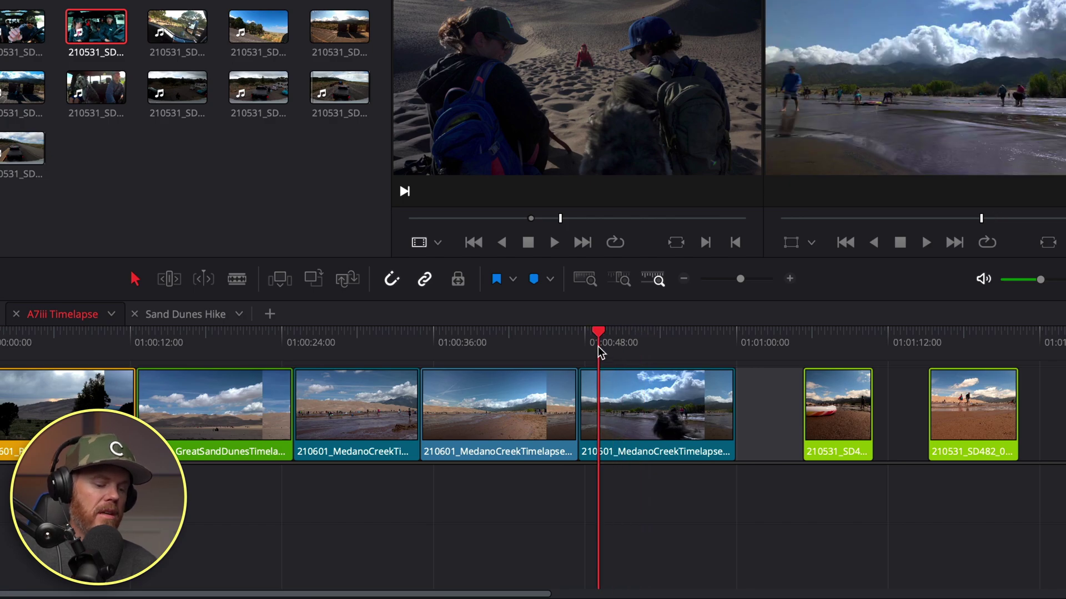
{"action": "key", "text": "super+m"}
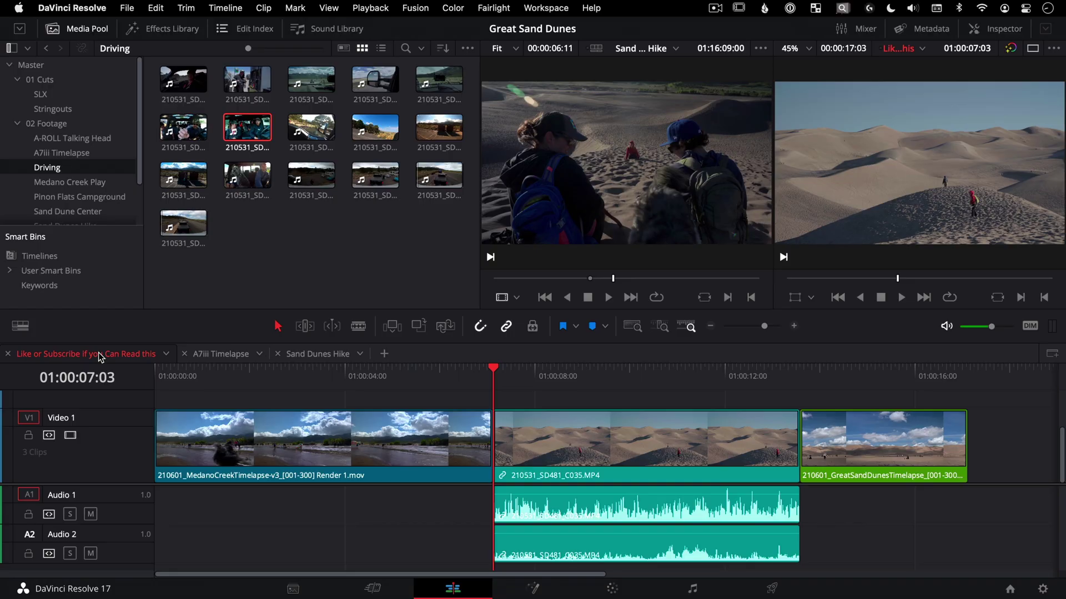
Step: Activate the source viewer and check the Timeline menu's Linked Move Across Tracks setting
{"action": "key", "text": "q"}
{"action": "left_click", "coordinate": [214, 7]}
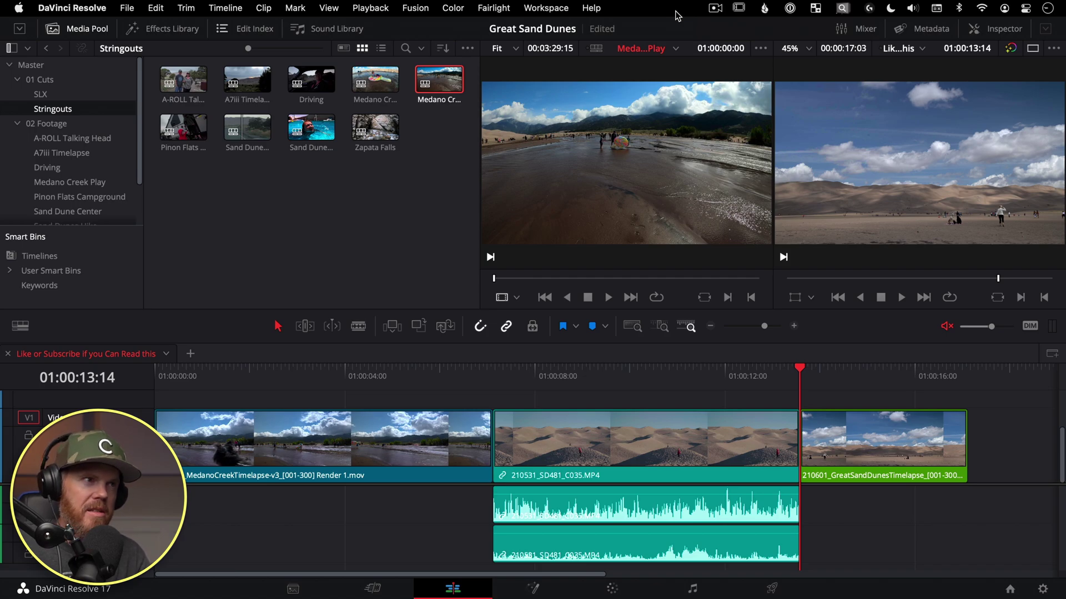
Step: Load the Zapata Falls stringout from the media pool into the source viewer
{"action": "key", "text": "super+2"}
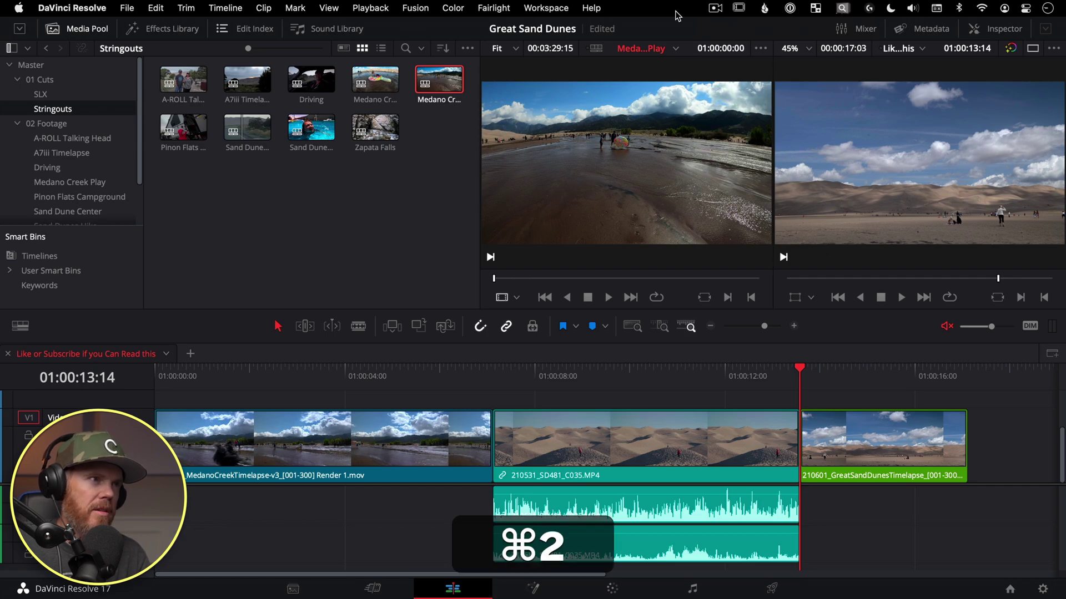
{"action": "key", "text": "super+Down"}
{"action": "key", "text": "Left"}
{"action": "key", "text": "Left"}
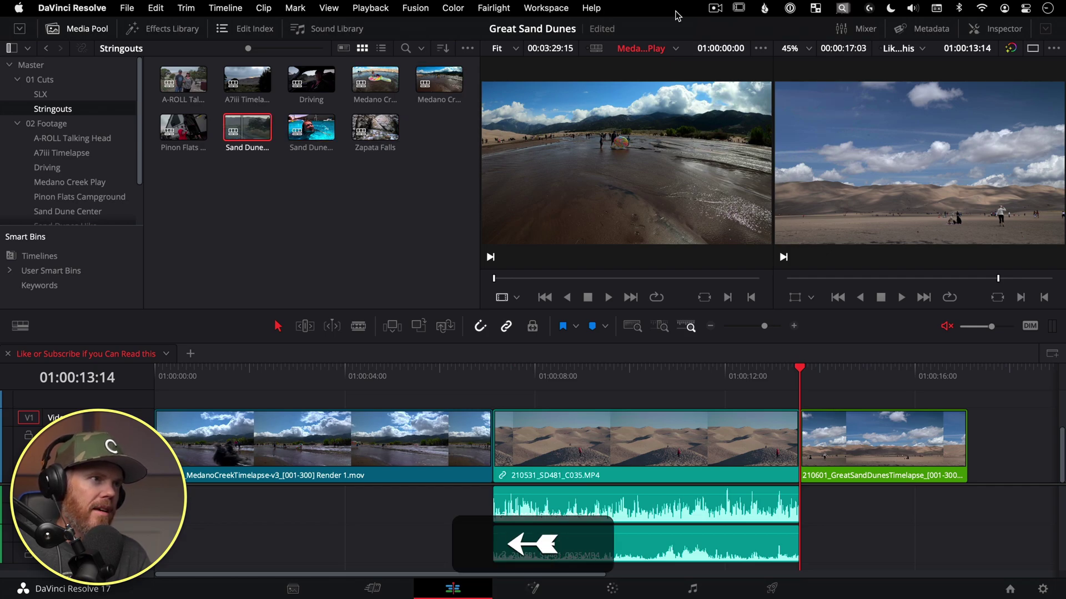
{"action": "key", "text": "Right"}
{"action": "key", "text": "Right"}
{"action": "key", "text": "Return"}
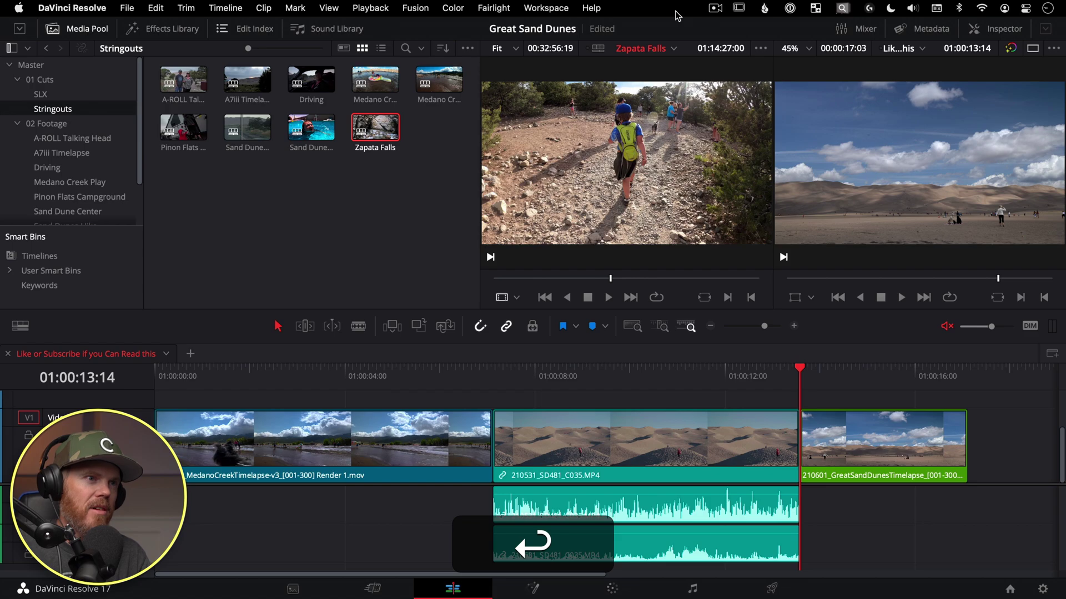
Step: Mark In and Out around the drone shot of the truck on the dirt road
{"action": "key", "text": "j"}
{"action": "key", "text": "j"}
{"action": "key", "text": "j"}
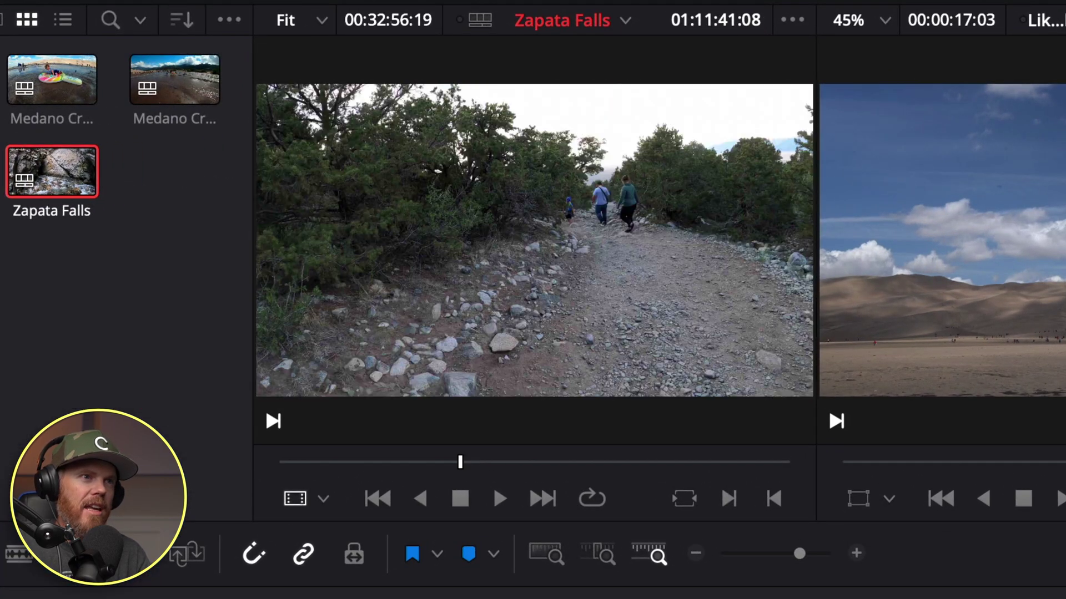
{"action": "key", "text": "l"}
{"action": "key", "text": "l"}
{"action": "key", "text": "l"}
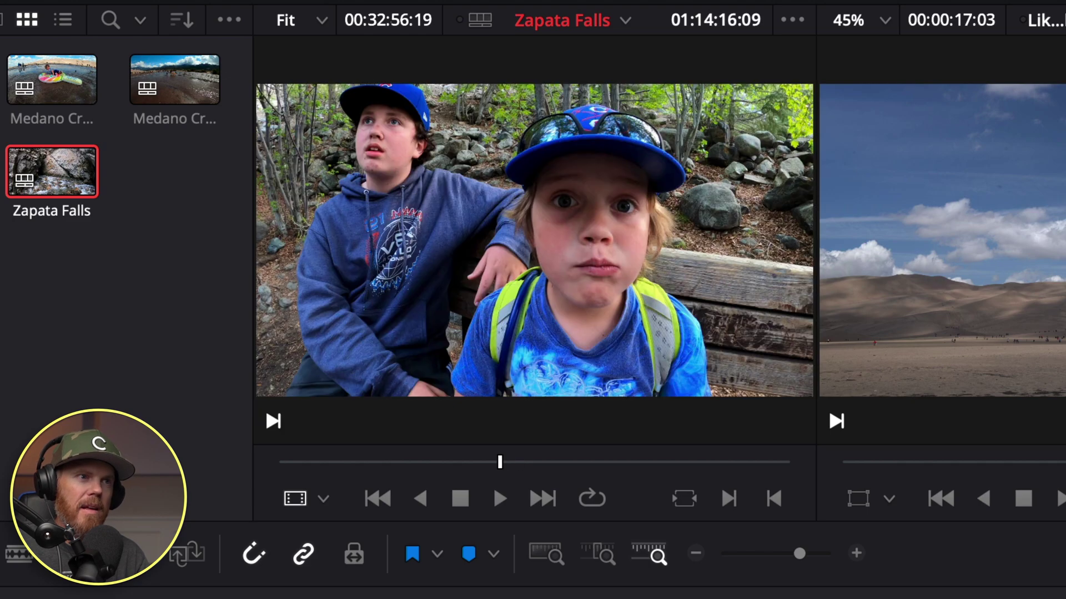
{"action": "key", "text": "j"}
{"action": "key", "text": "j"}
{"action": "key", "text": "j"}
{"action": "key", "text": "j"}
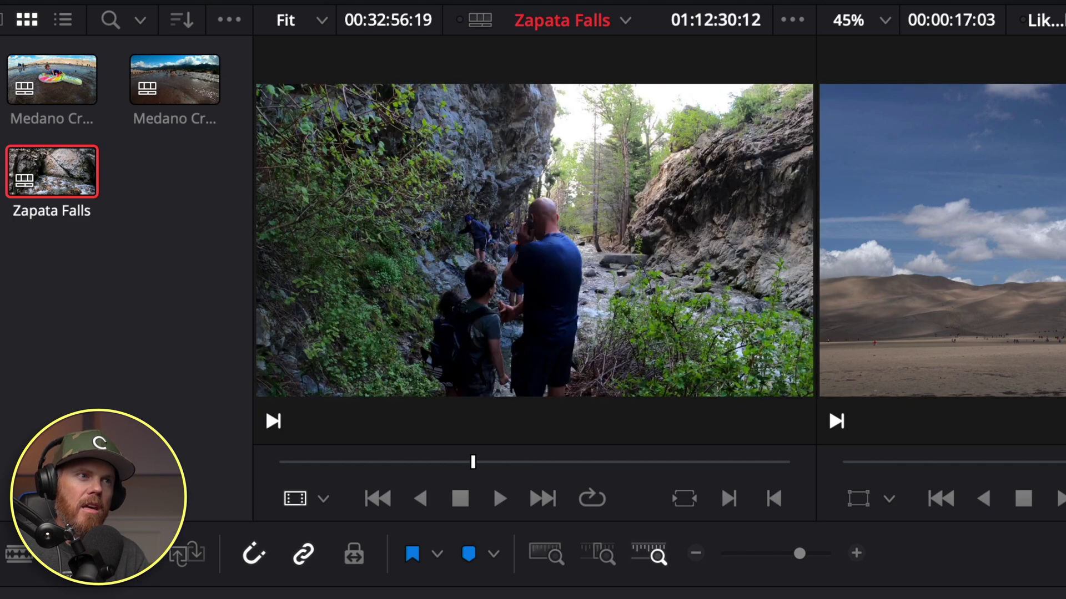
{"action": "key", "text": "l"}
{"action": "key", "text": "l"}
{"action": "key", "text": "l"}
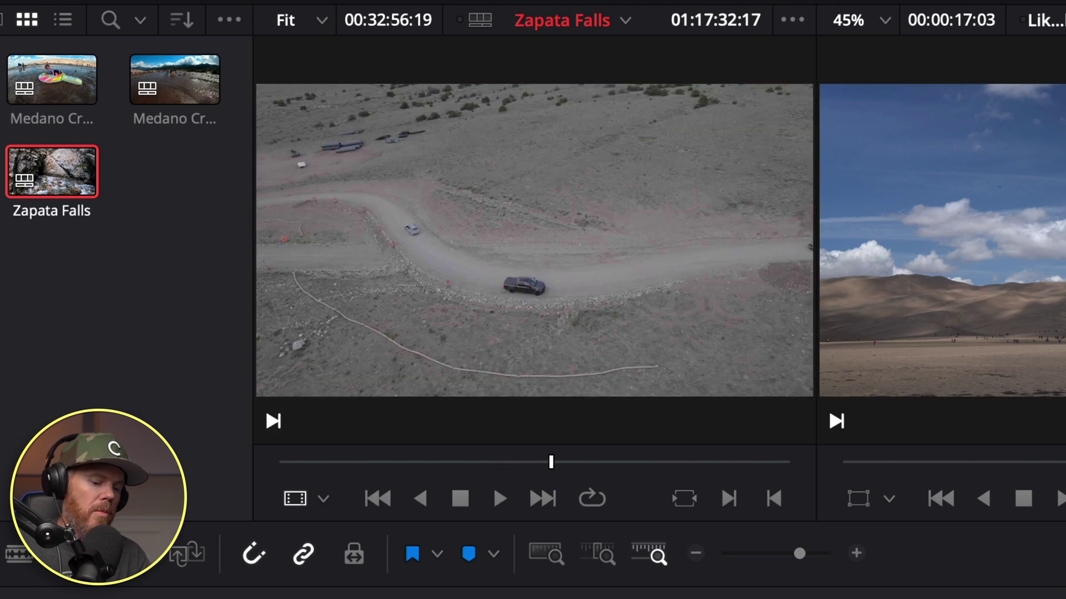
{"action": "key", "text": "l"}
{"action": "key", "text": "l"}
{"action": "key", "text": "l"}
{"action": "key", "text": "l"}
{"action": "key", "text": "l"}
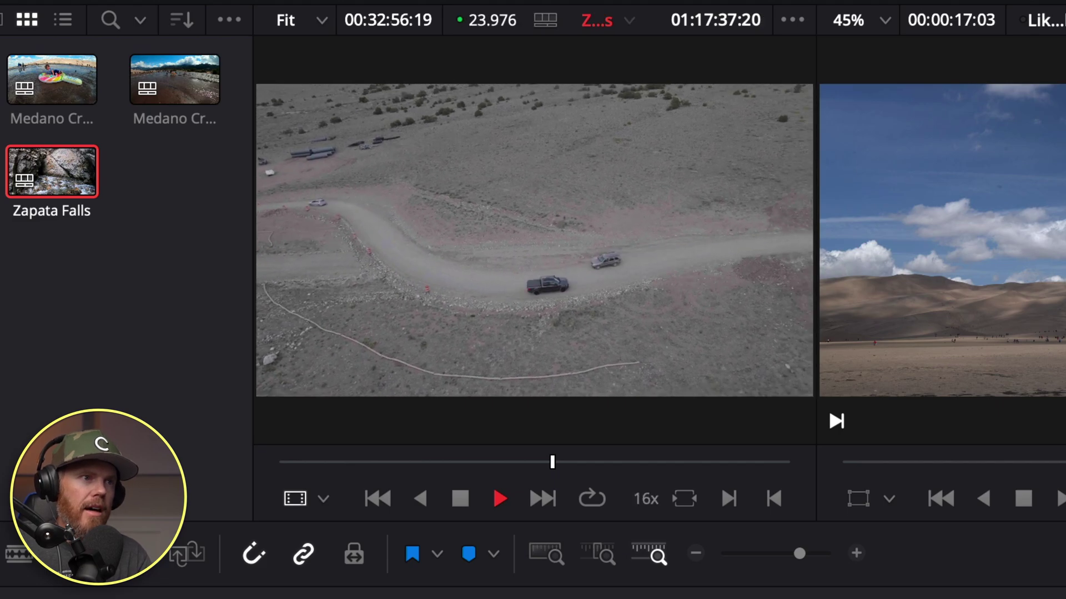
{"action": "key", "text": "l"}
{"action": "key", "text": "k"}
{"action": "key", "text": "j"}
{"action": "key", "text": "j"}
{"action": "key", "text": "j"}
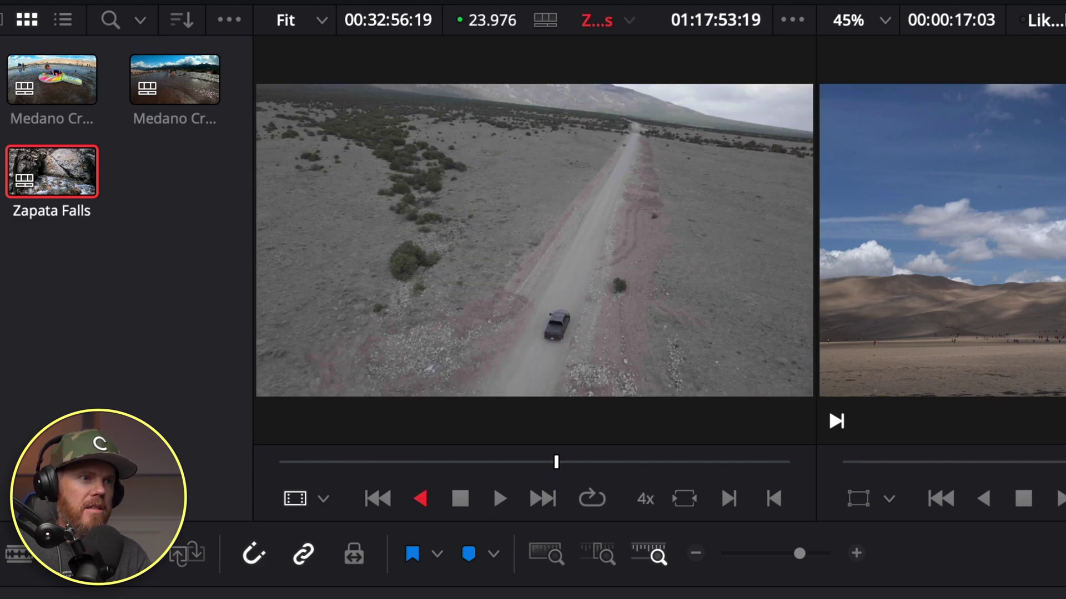
{"action": "key", "text": "k"}
{"action": "key", "text": "i"}
{"action": "key", "text": "l"}
{"action": "key", "text": "l"}
{"action": "key", "text": "l"}
{"action": "key", "text": "l"}
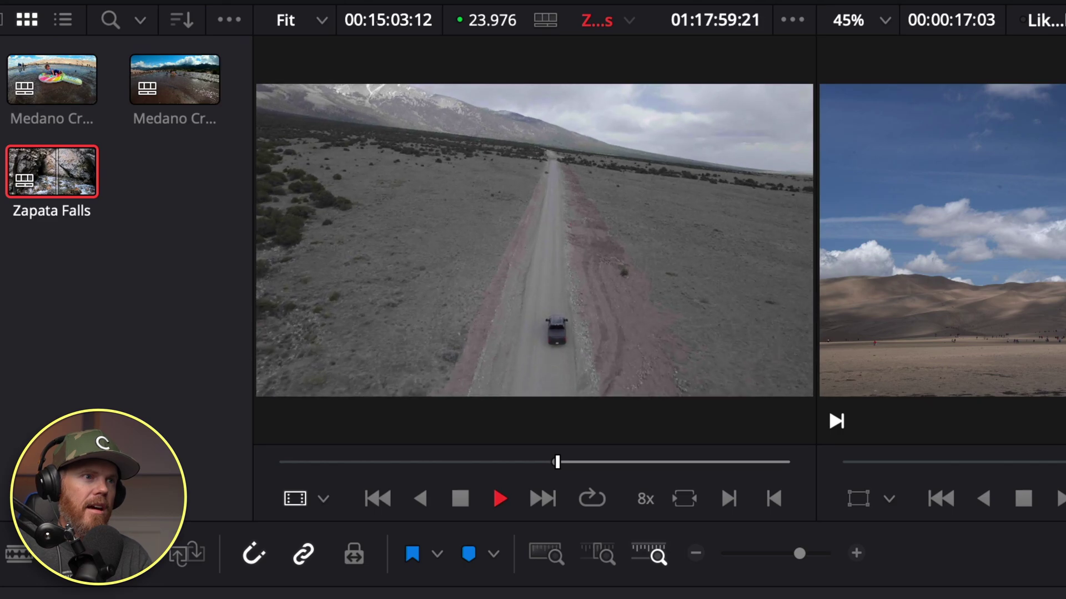
{"action": "key", "text": "k"}
{"action": "key", "text": "o"}
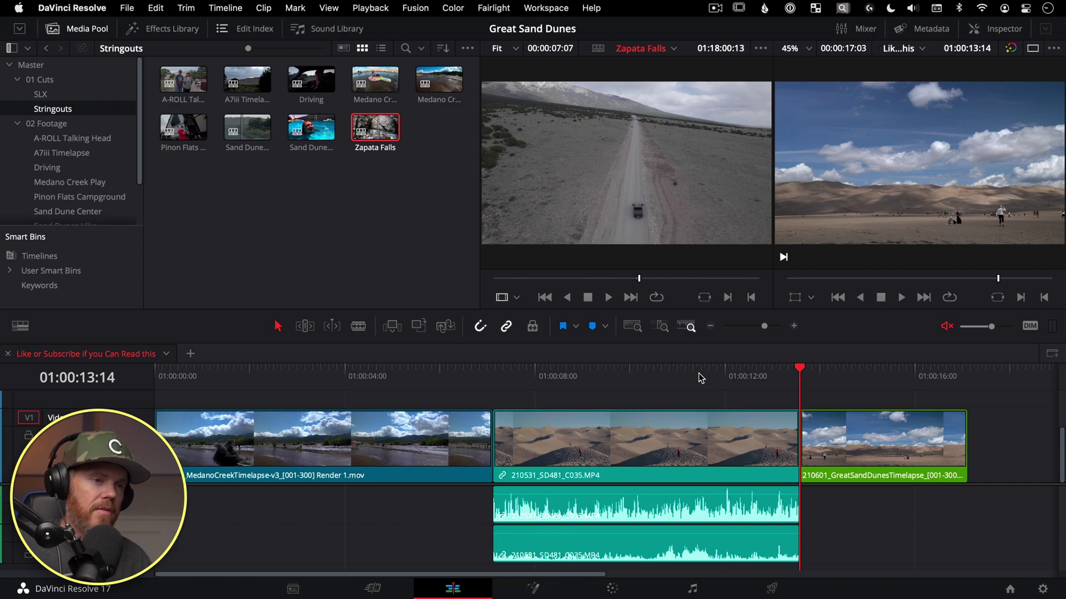
Step: Append the drone shot to the end of the edit and check its start
{"action": "key", "text": "shift+F12"}
{"action": "key", "text": "shift+Up"}
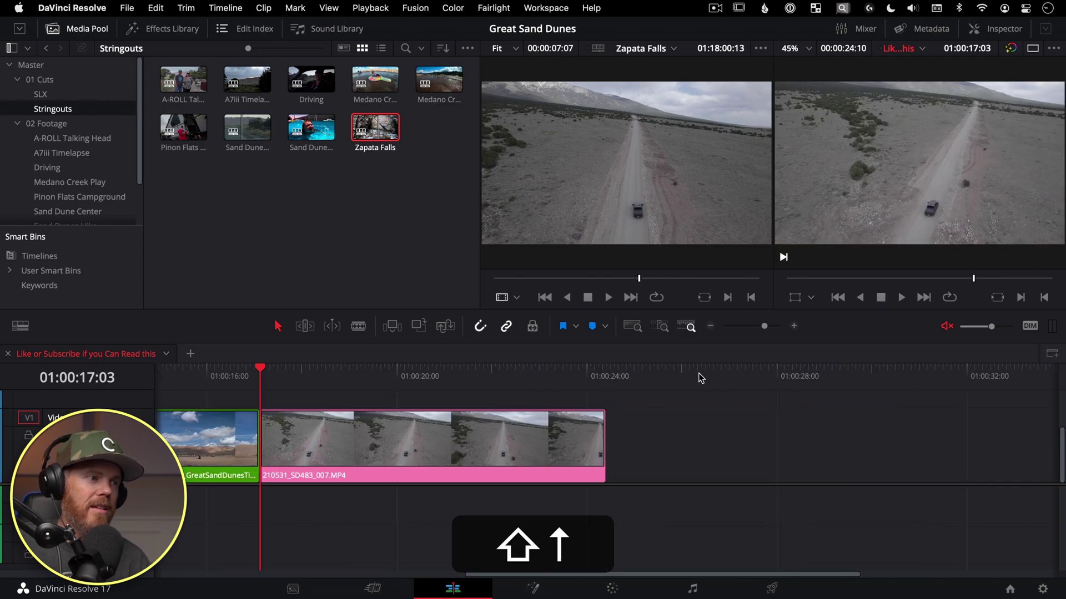
{"action": "key", "text": "shift+z"}
{"action": "key", "text": "shift+Up"}
{"action": "key", "text": "Down"}
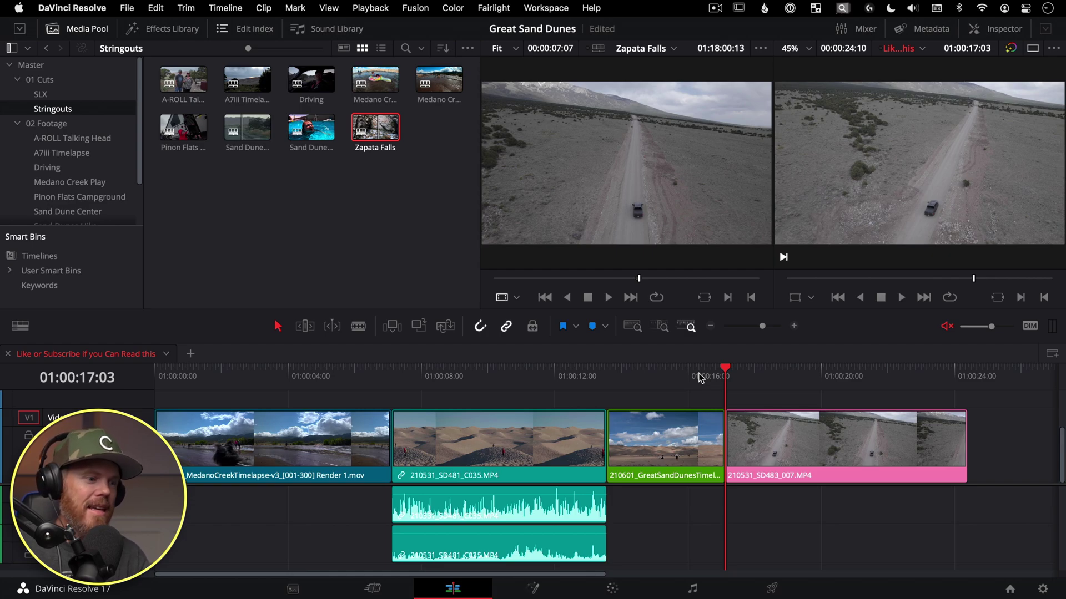
Step: Swap the Zapata Falls stringout into the timeline, step through its edits, and clear its In/Out marks
{"action": "key", "text": "F1"}
{"action": "key", "text": "Up"}
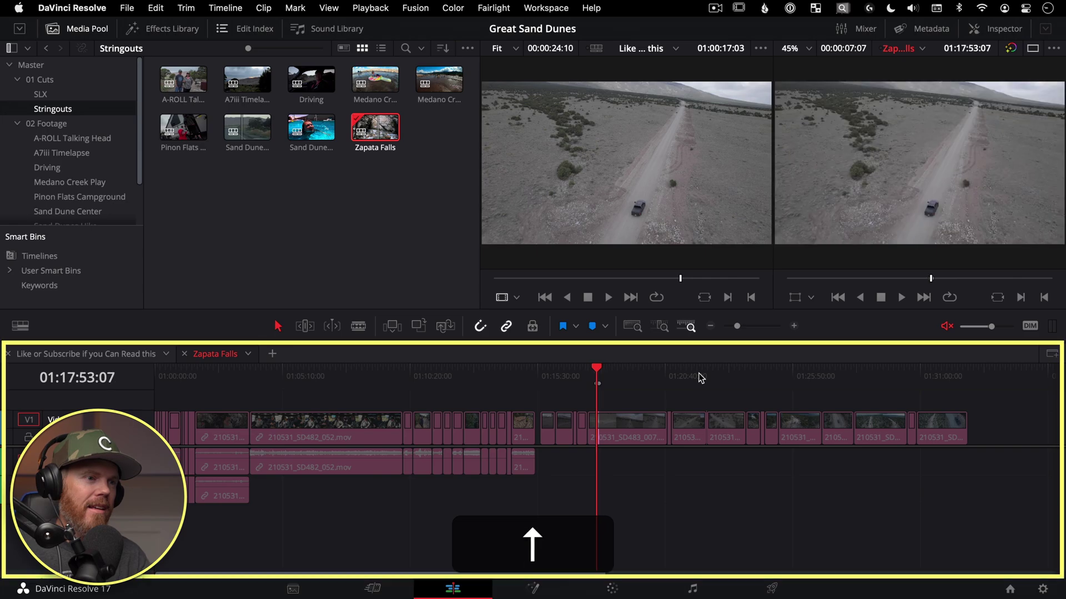
{"action": "key", "text": "Up"}
{"action": "key", "text": "Up"}
{"action": "key", "text": "Down"}
{"action": "key", "text": "Down"}
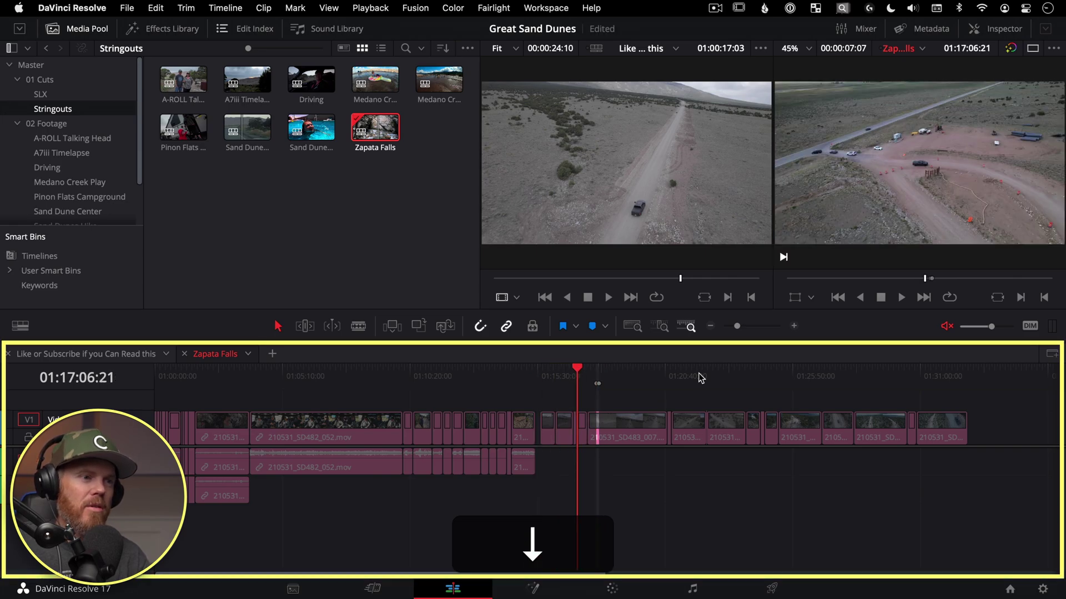
{"action": "key", "text": "Down"}
{"action": "key", "text": "alt+x"}
{"action": "key", "text": "alt+Up"}
{"action": "key", "text": "Up"}
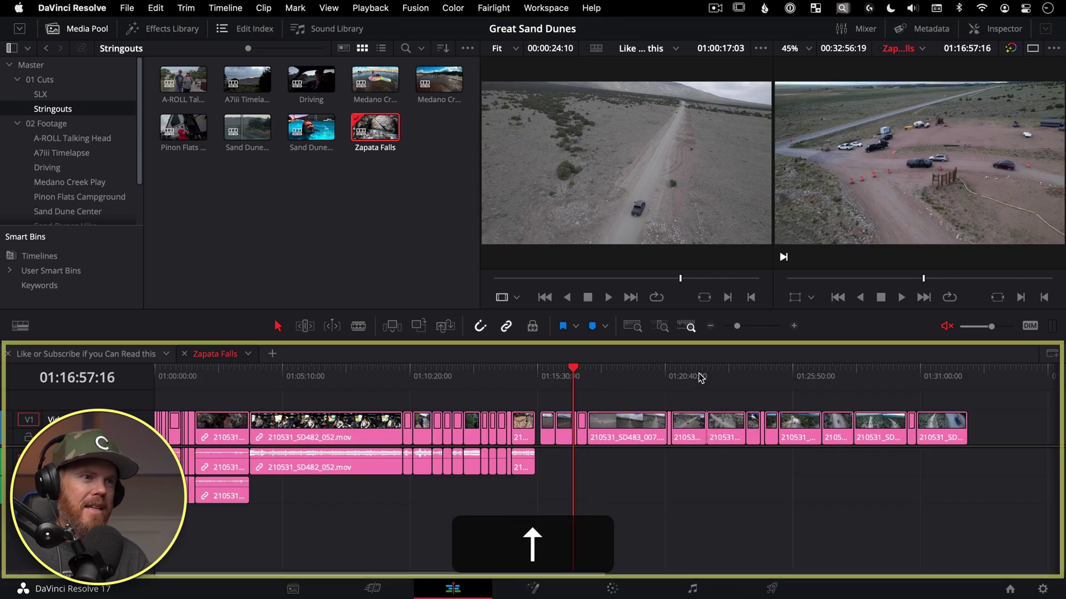
{"action": "key", "text": "Up"}
{"action": "key", "text": "Up"}
{"action": "key", "text": "Down"}
{"action": "key", "text": "Down"}
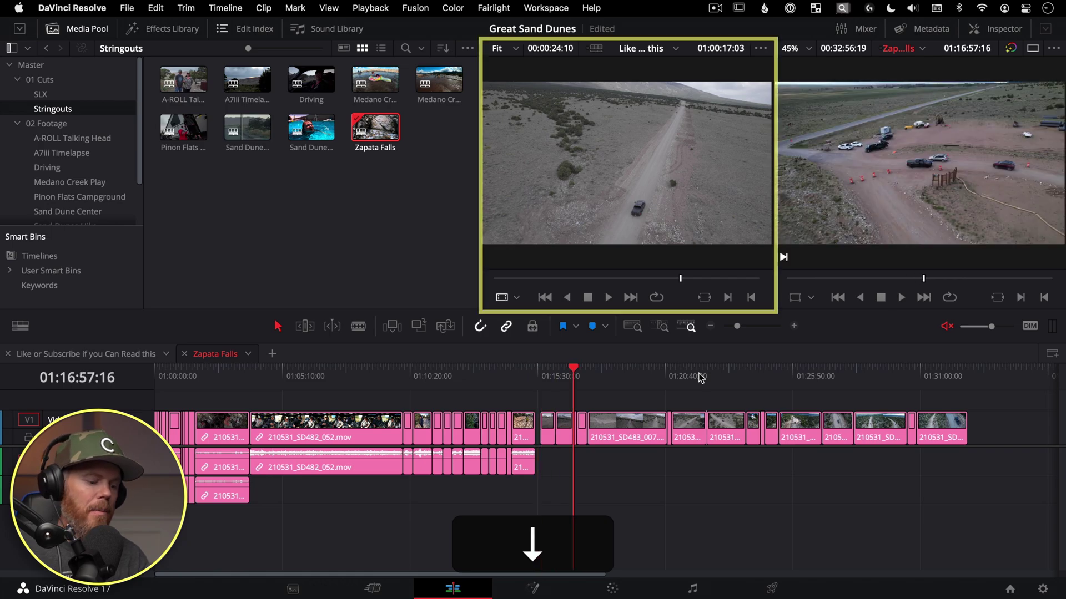
{"action": "key", "text": "q"}
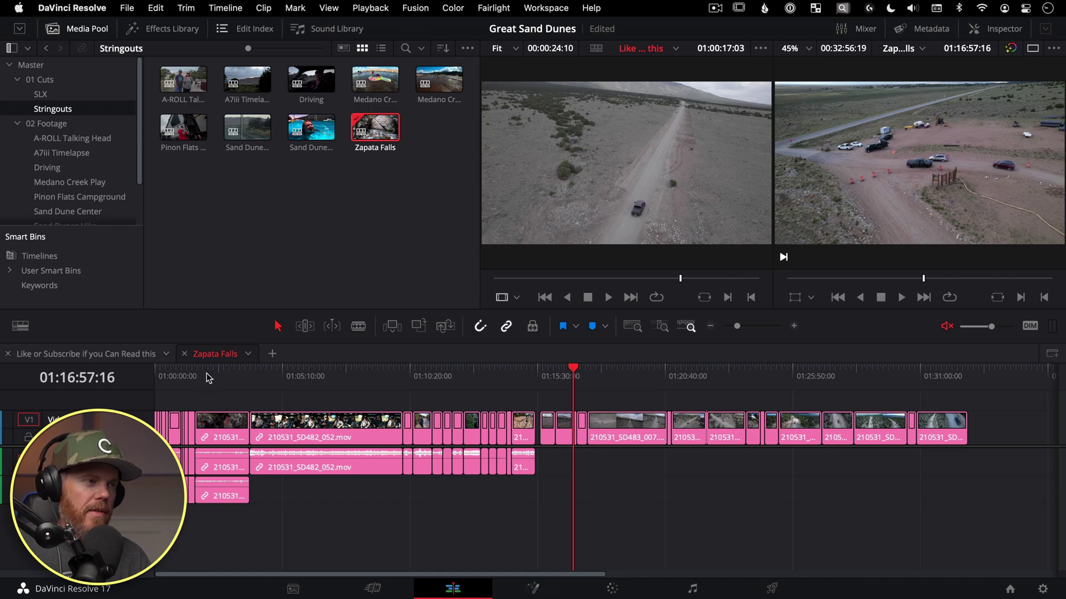
Step: Swap the edit back into the timeline and turn off Stacked Timelines in Timeline View Options
{"action": "key", "text": "F1"}
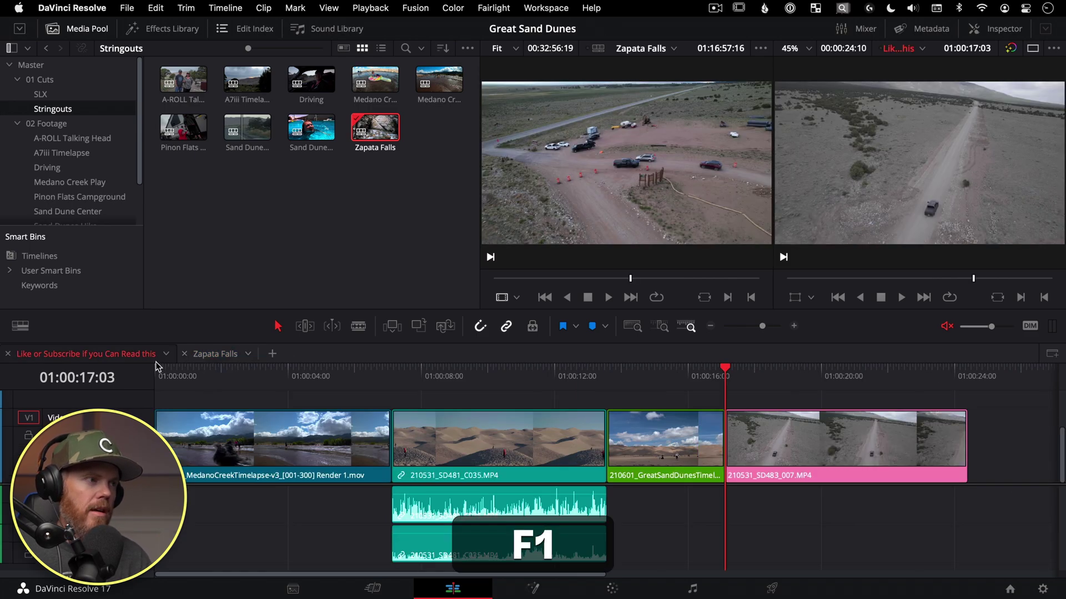
{"action": "key", "text": "F1"}
{"action": "key", "text": "F1"}
{"action": "key", "text": "F1"}
{"action": "key", "text": "F1"}
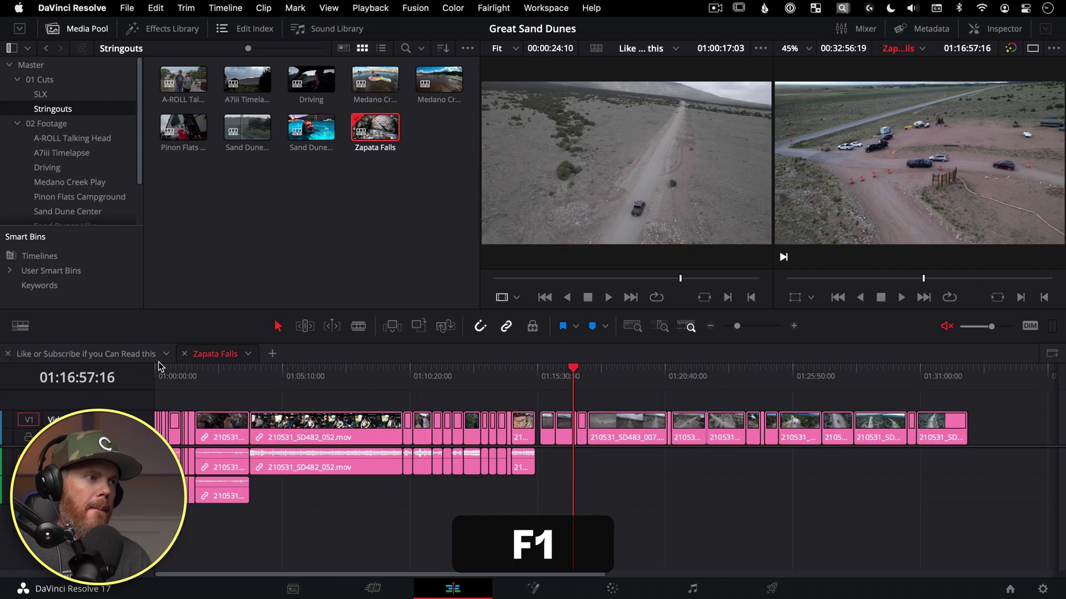
{"action": "left_click", "coordinate": [20, 325]}
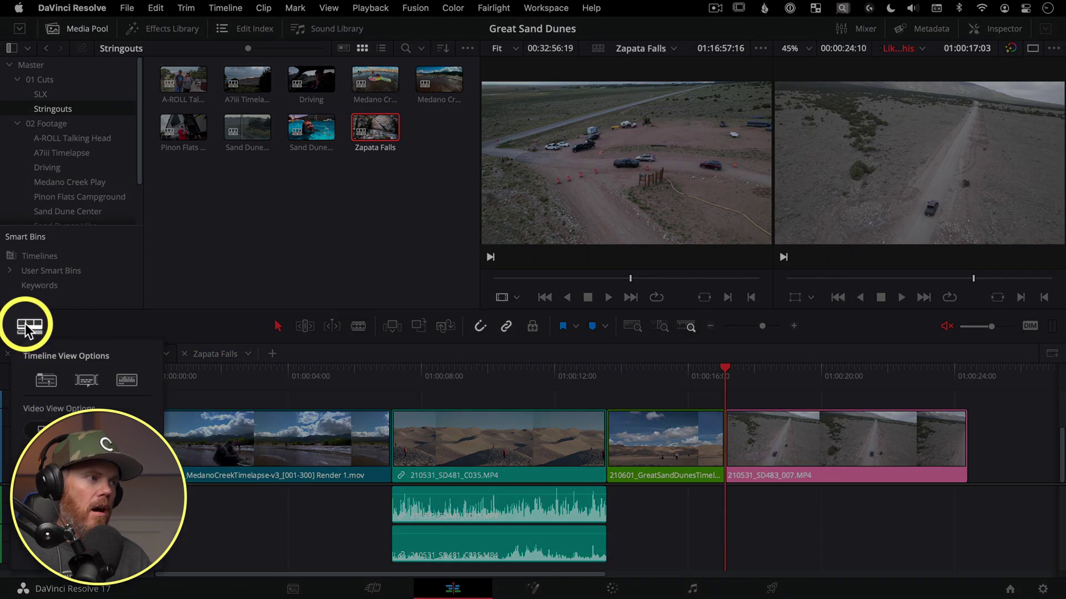
{"action": "left_click", "coordinate": [46, 382]}
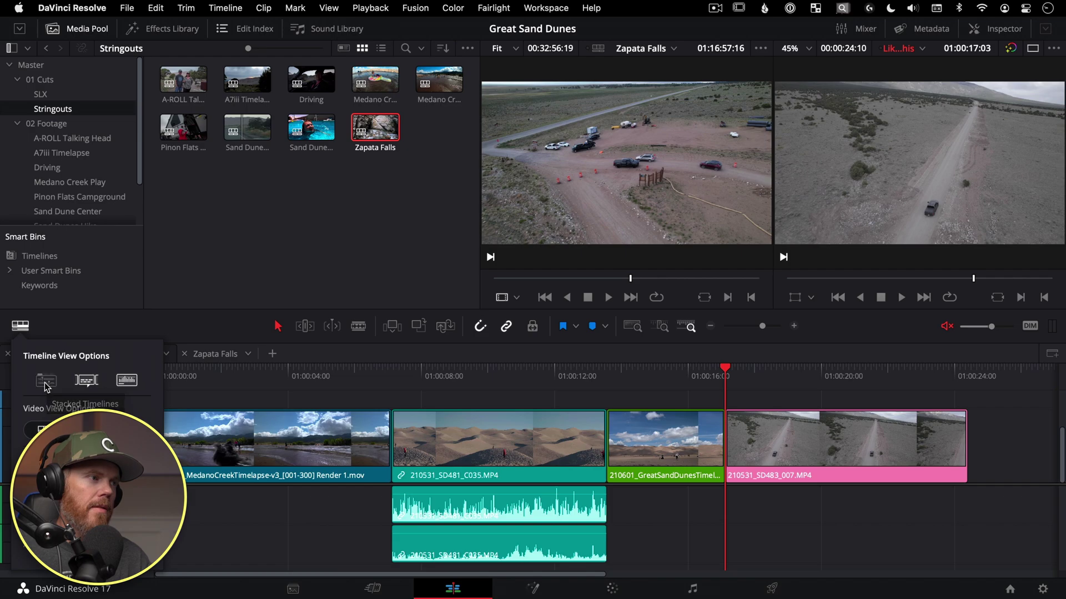
{"action": "left_click", "coordinate": [223, 371]}
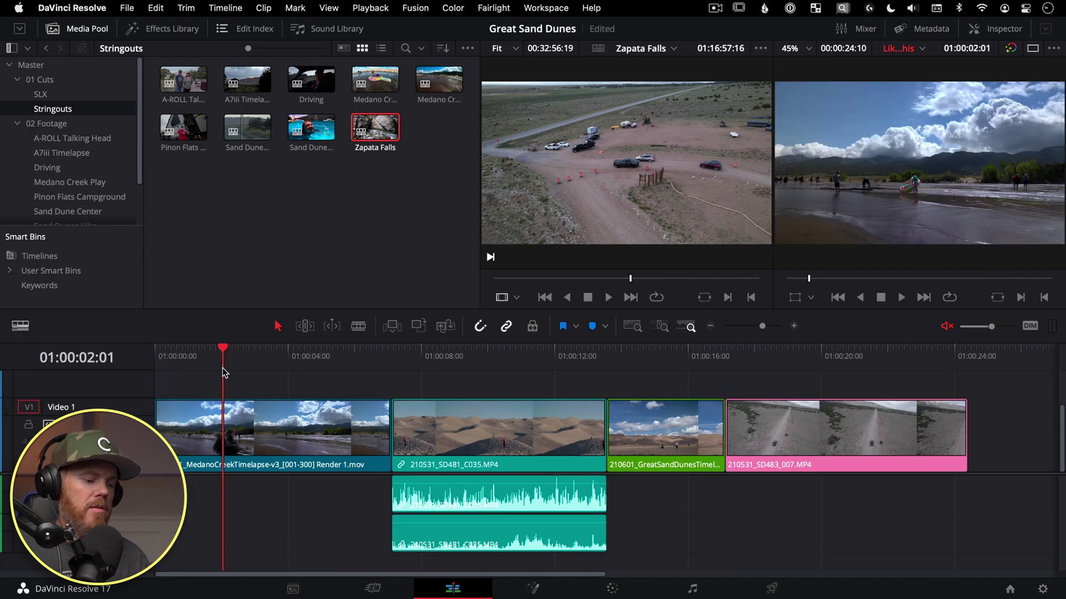
Step: Test F1 swapping between the Zapata Falls stringout and the Like or Subscribe edit
{"action": "key", "text": "F1"}
{"action": "key", "text": "F1"}
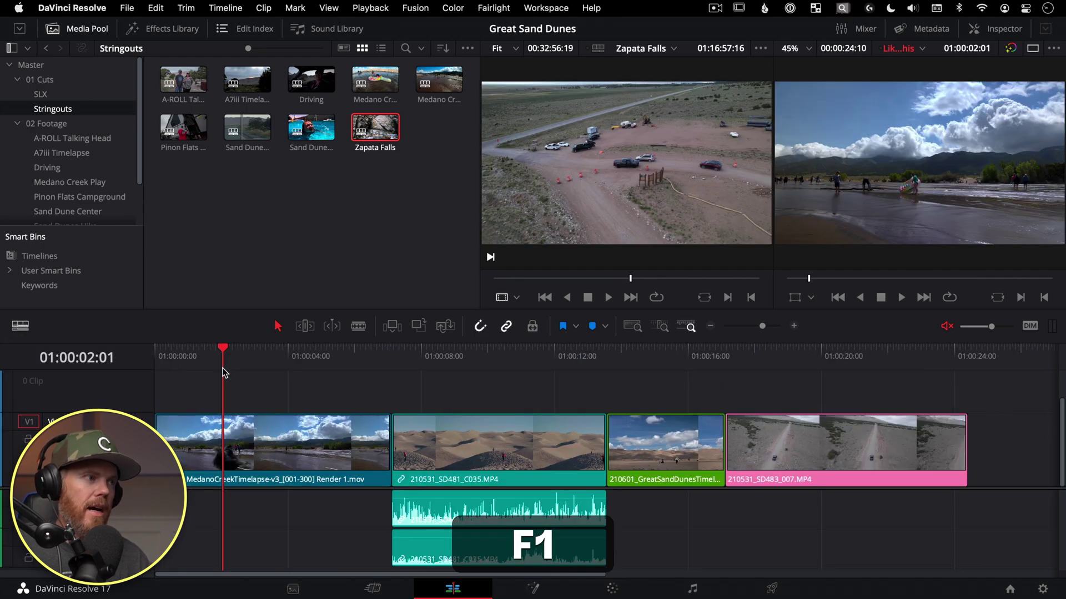
{"action": "key", "text": "F1"}
{"action": "key", "text": "F1"}
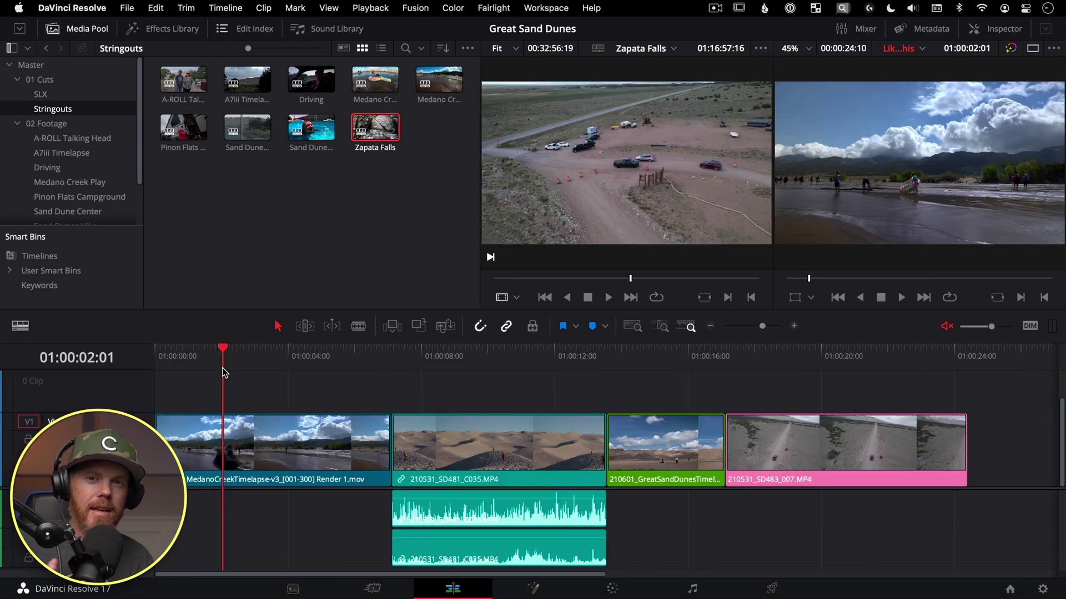
{"action": "key", "text": "F1"}
{"action": "key", "text": "F1"}
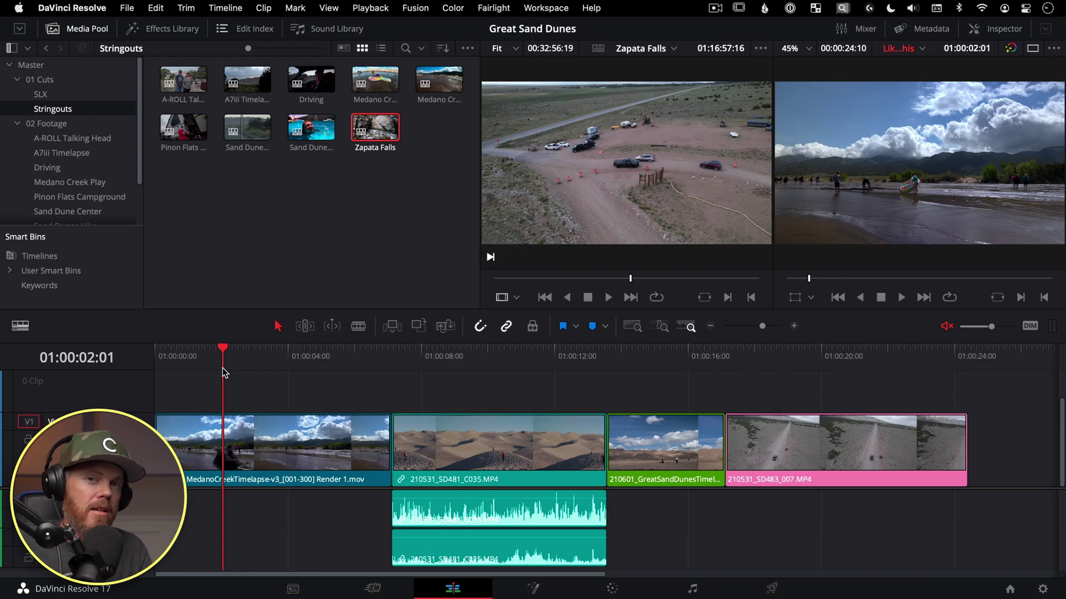
Step: Step through the edit's cut points and park at the start of the drone clip
{"action": "key", "text": "Down"}
{"action": "key", "text": "Down"}
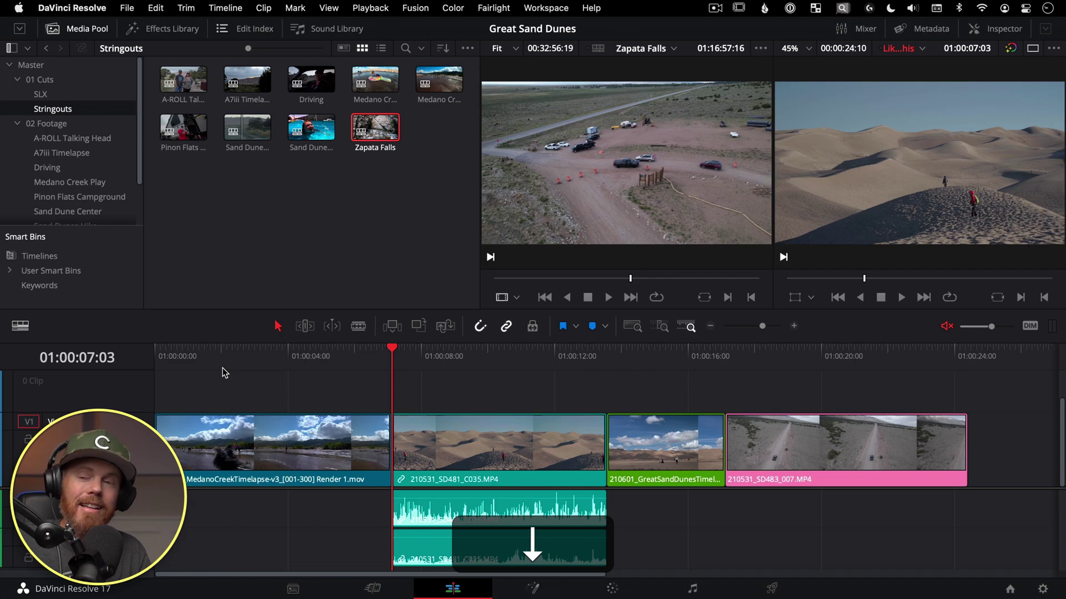
{"action": "key", "text": "Up"}
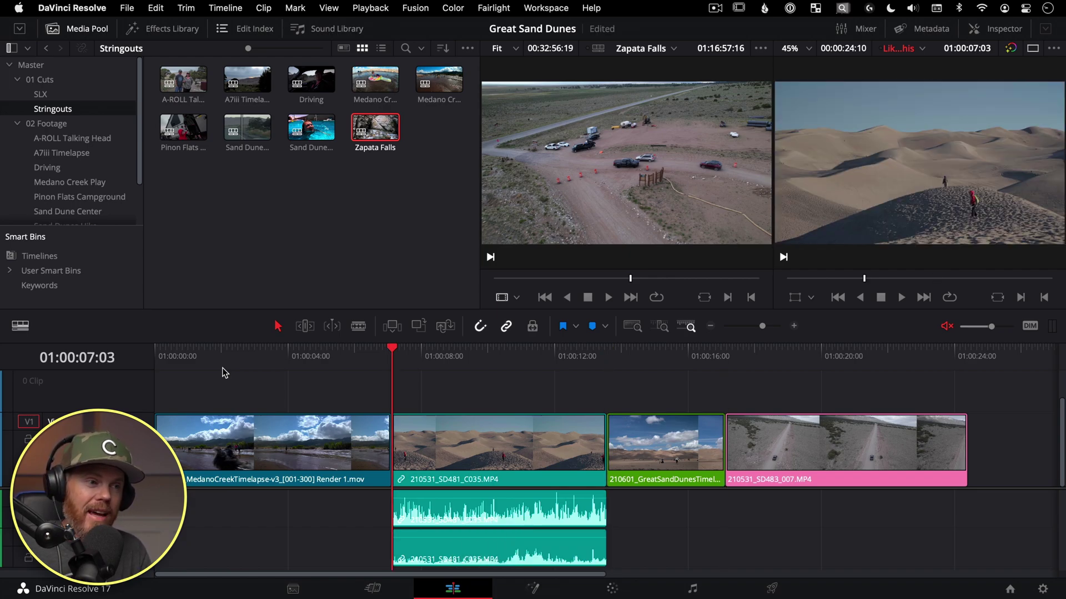
{"action": "key", "text": "Down"}
{"action": "key", "text": "Down"}
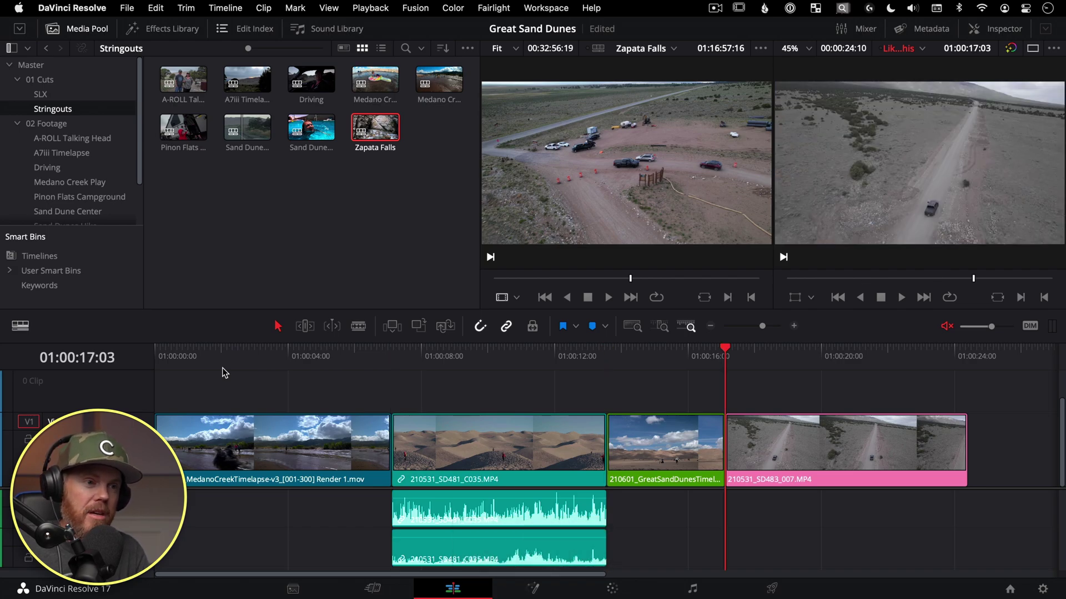
Step: Swap in the Zapata Falls stringout, move back one shot, and swap the edit back
{"action": "key", "text": "F1"}
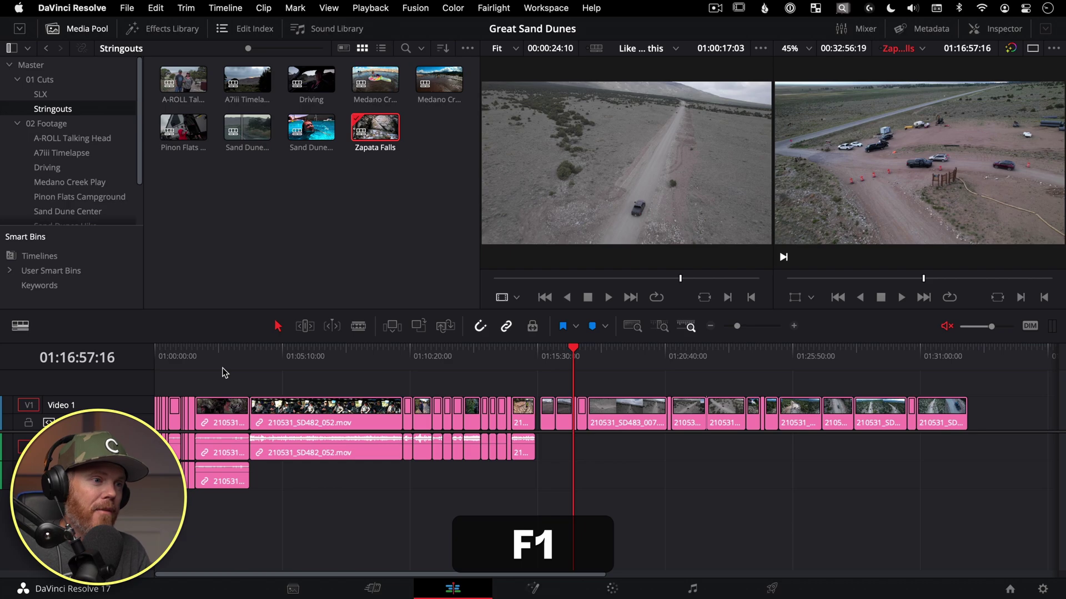
{"action": "key", "text": "Up"}
{"action": "key", "text": "Up"}
{"action": "key", "text": "Up"}
{"action": "key", "text": "Up"}
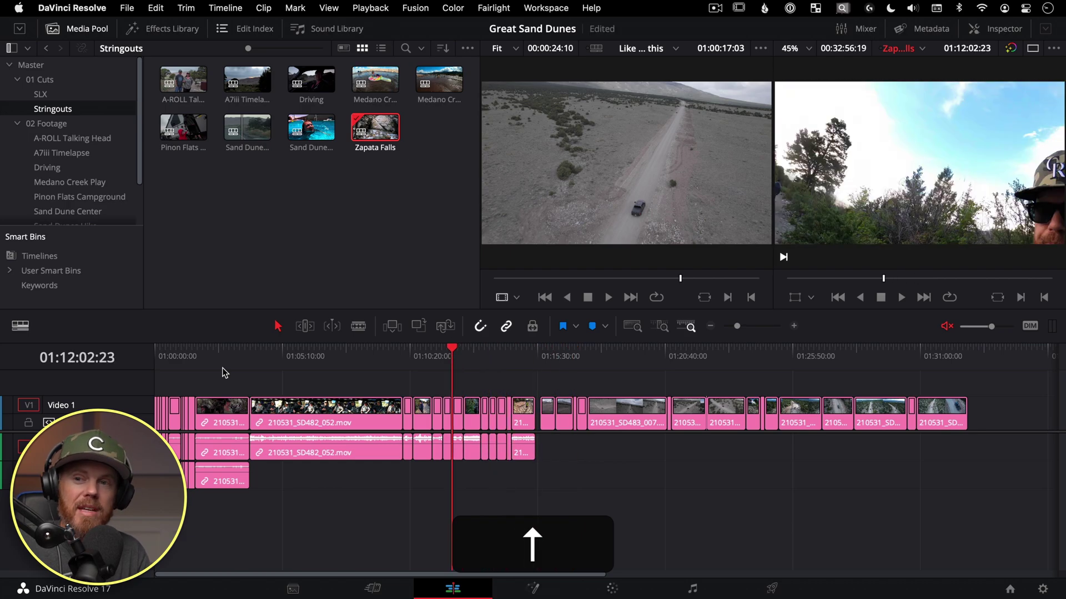
{"action": "key", "text": "F1"}
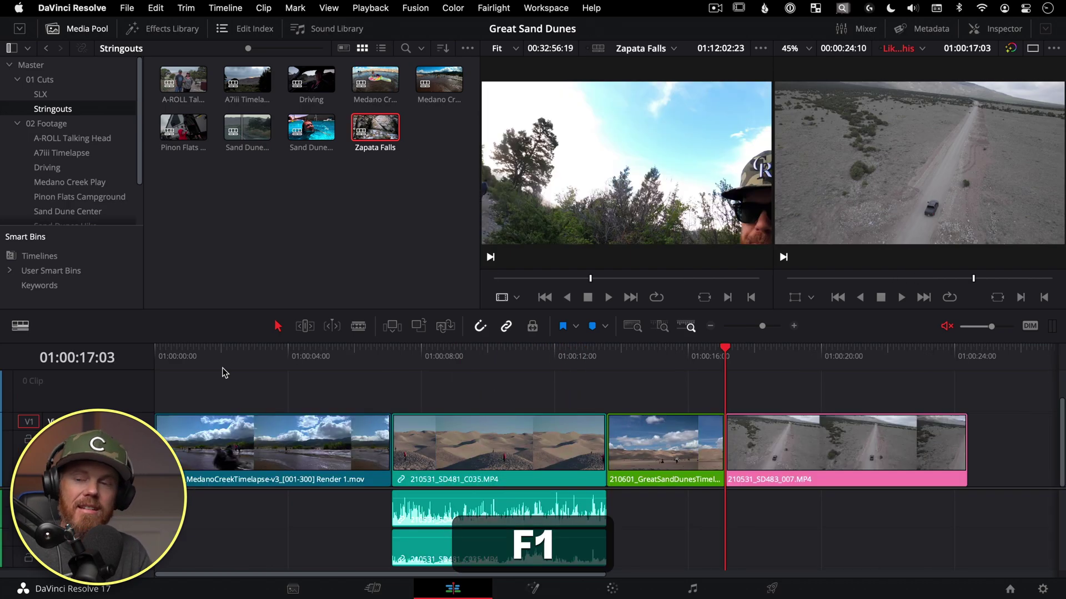